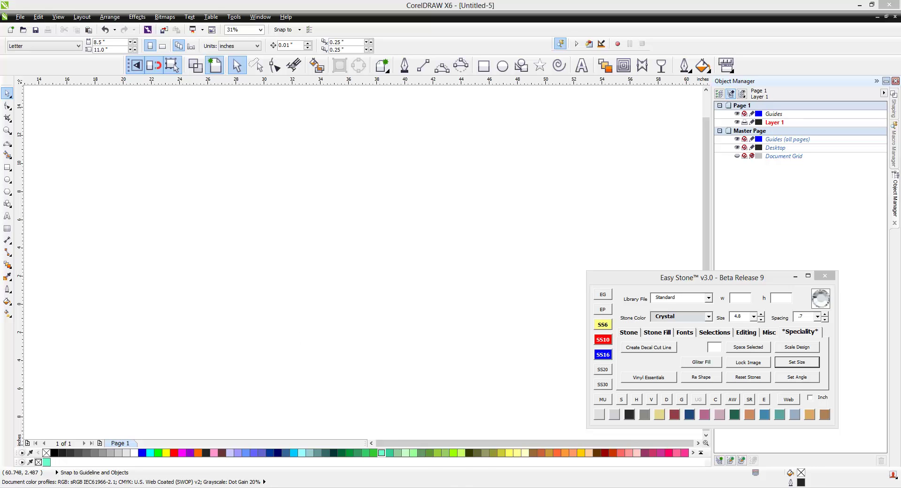
# - Place the imported rhinestone cowboy hat photo on the blank page
pyautogui.click(312, 218)
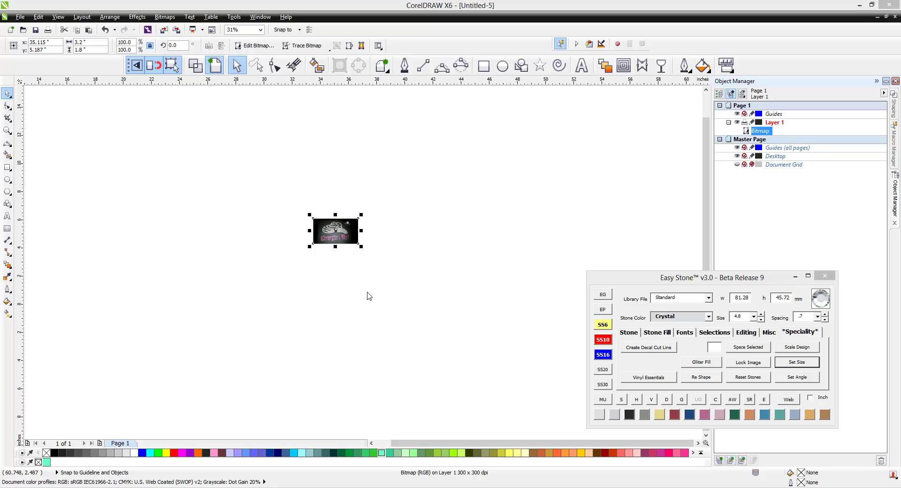
pyautogui.click(367, 294)
pyautogui.click(367, 293)
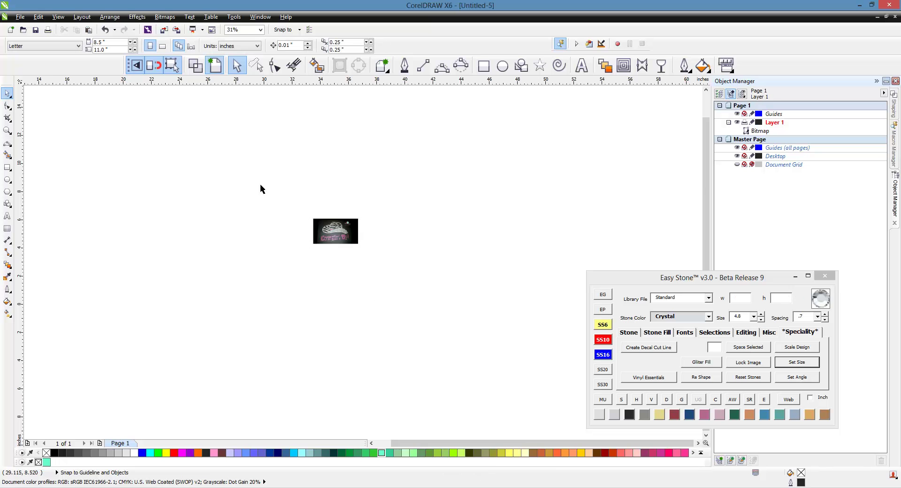
pyautogui.scroll(3, 307, 213)
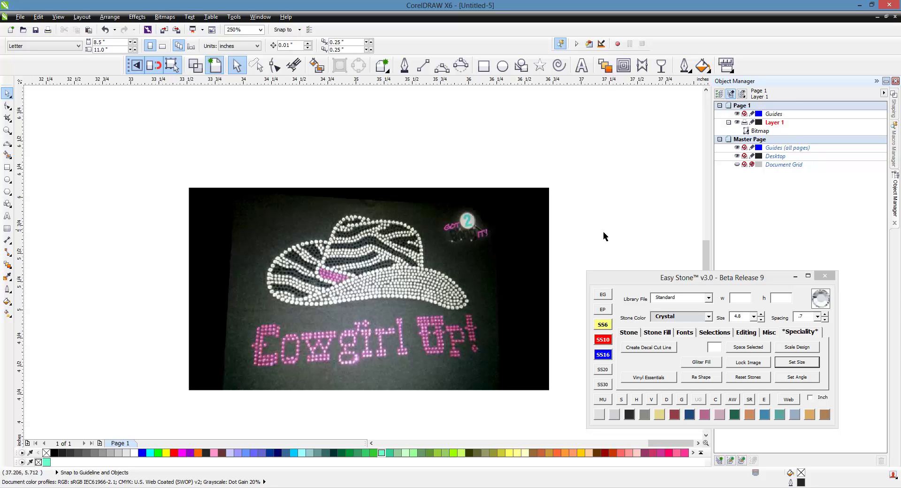
pyautogui.scroll(2, 374, 301)
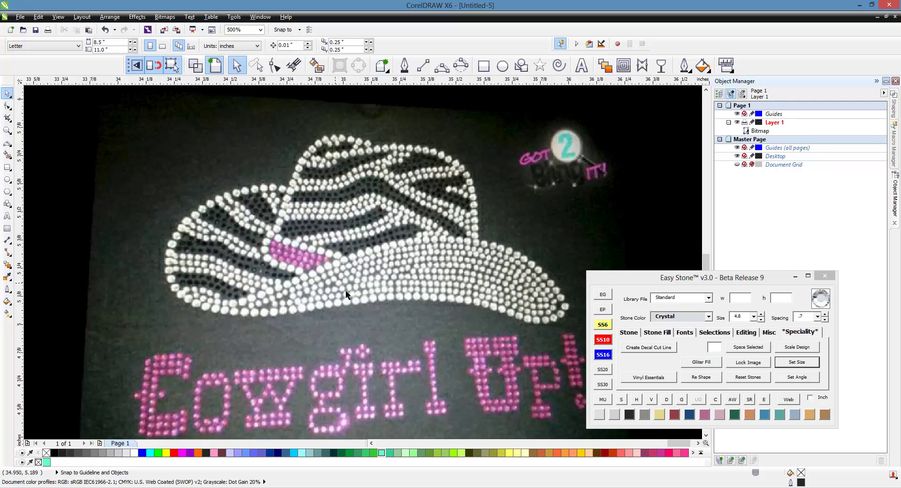
pyautogui.press('F3')
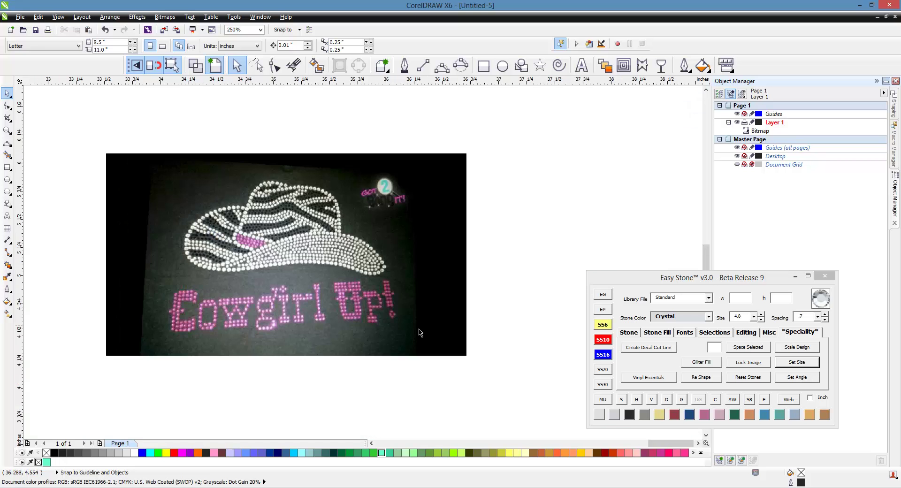
pyautogui.scroll(1, 290, 273)
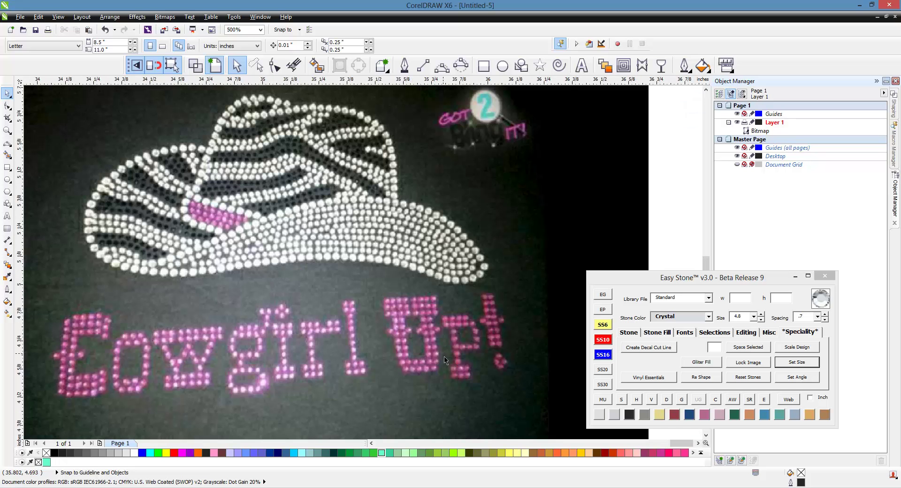
pyautogui.press('F3')
pyautogui.scroll(1, 286, 288)
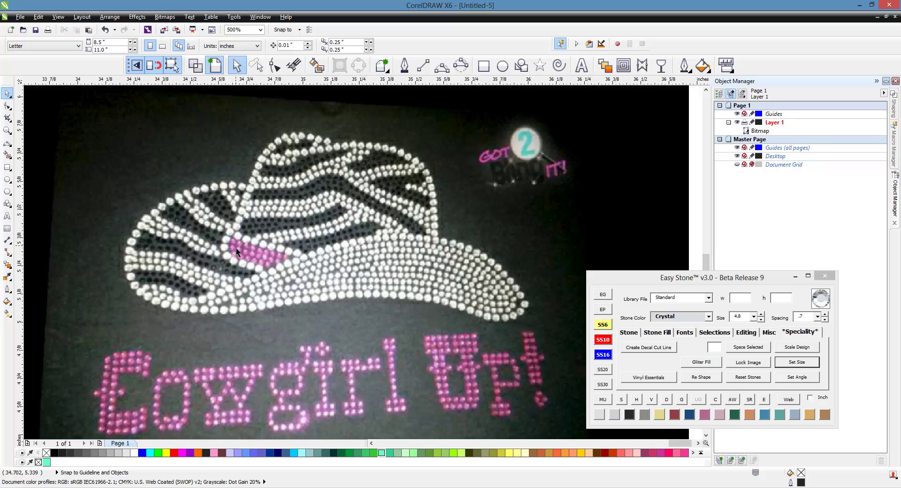
pyautogui.scroll(-1, 256, 184)
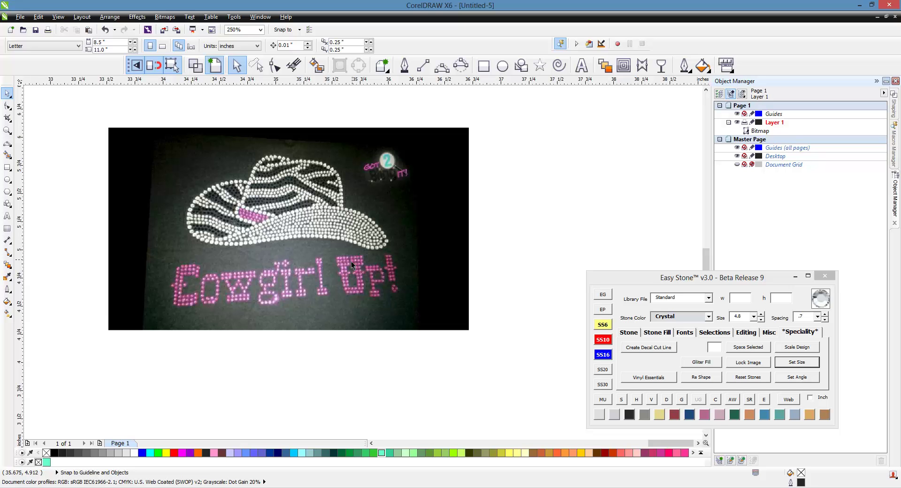
pyautogui.scroll(1, 250, 196)
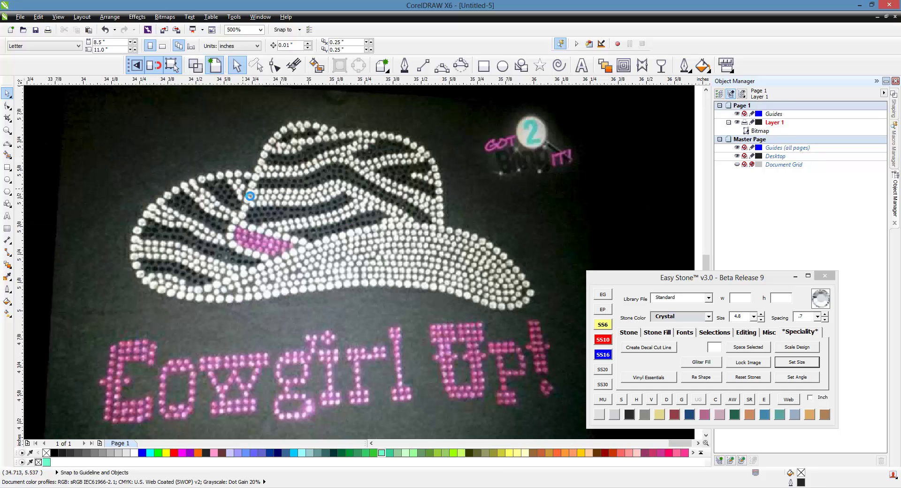
pyautogui.scroll(-1, 250, 196)
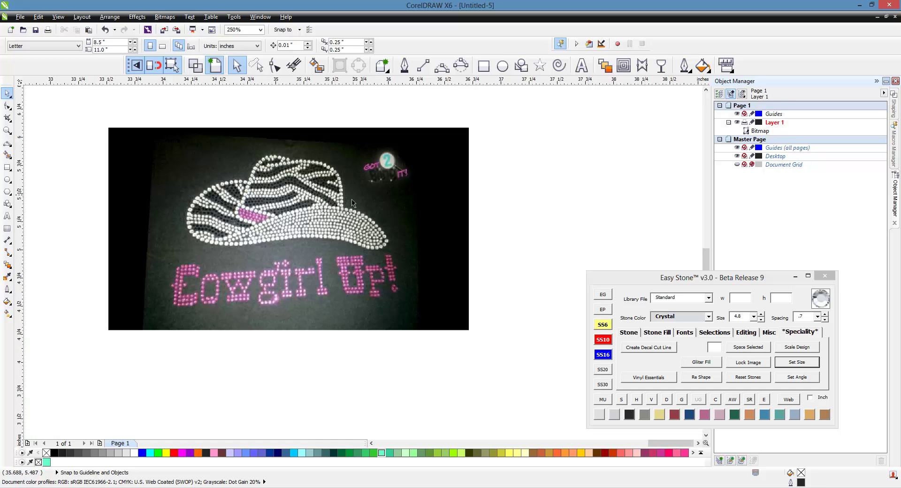
# - Resize the hat photo to 9 inches wide with Easy Stone Set Size, then lock it
pyautogui.click(306, 251)
pyautogui.click(800, 335)
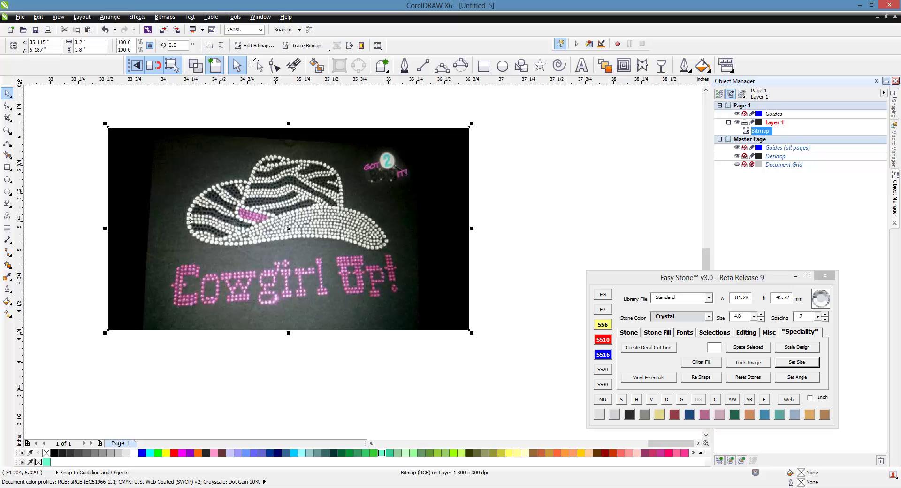
pyautogui.click(387, 242)
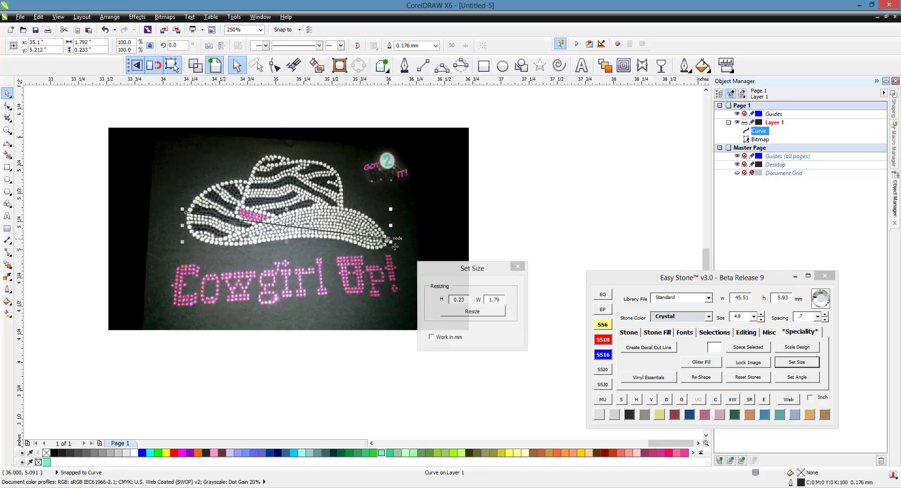
pyautogui.click(510, 302)
pyautogui.doubleClick(495, 300)
pyautogui.write('9')
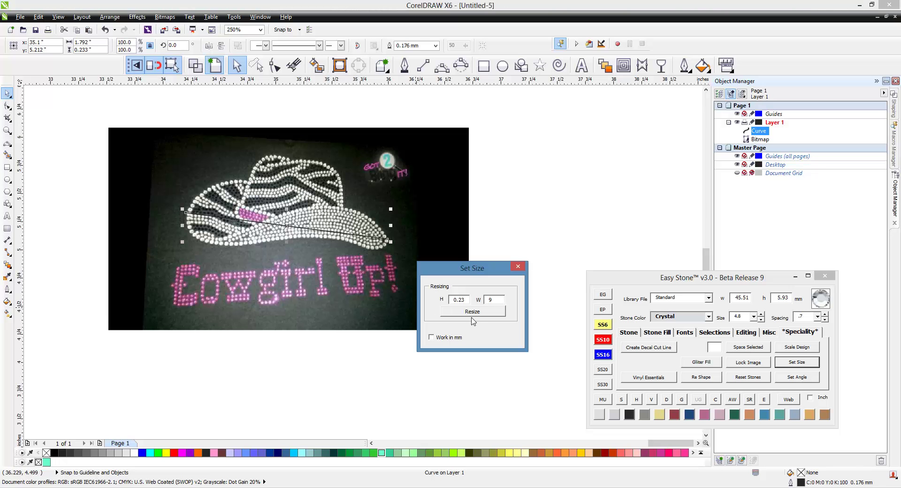
pyautogui.click(477, 313)
pyautogui.scroll(-2, 521, 250)
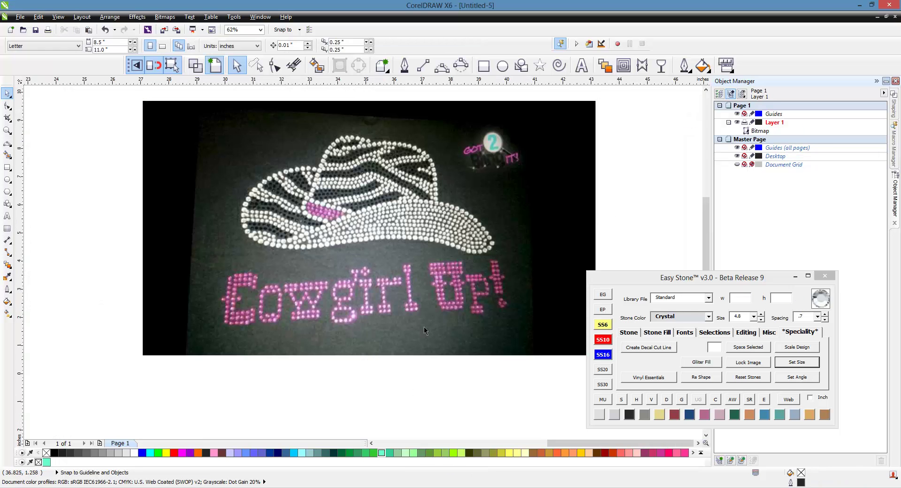
pyautogui.click(727, 364)
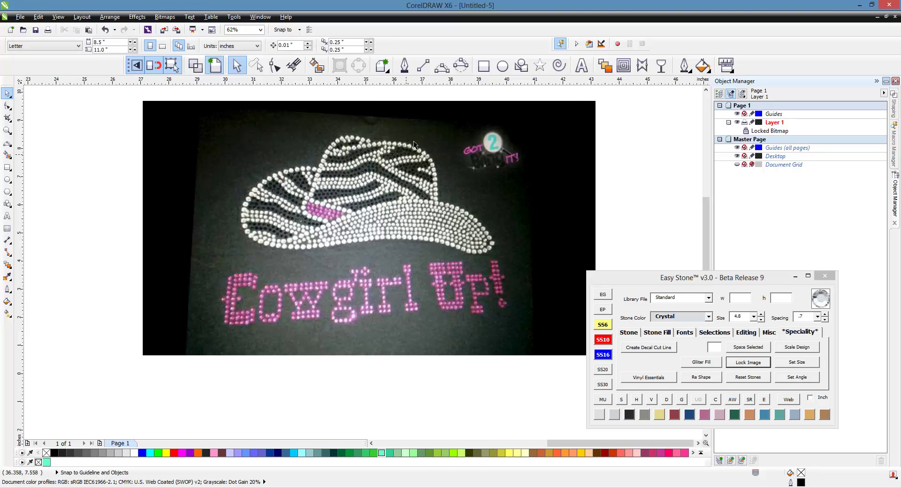
# - Draw a 3-point curve bending along the underside of the hat brim
pyautogui.click(461, 66)
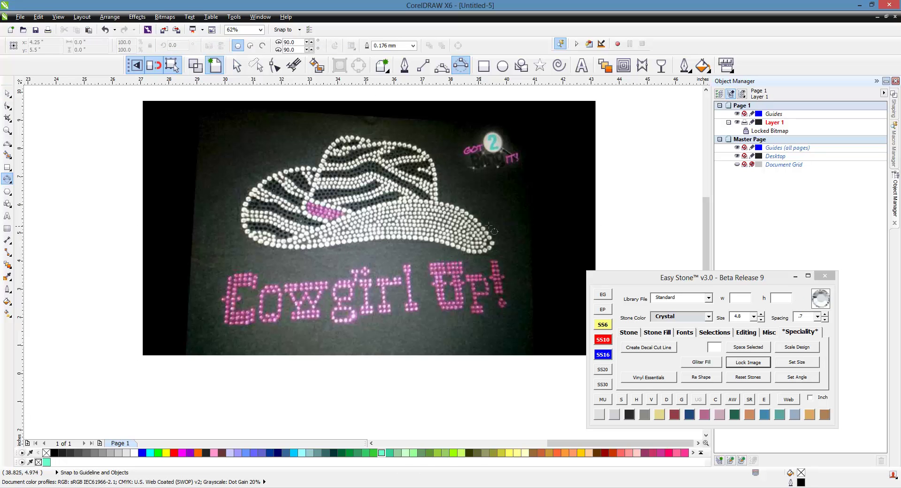
pyautogui.scroll(3, 474, 246)
pyautogui.scroll(-3, 474, 246)
pyautogui.scroll(3, 380, 245)
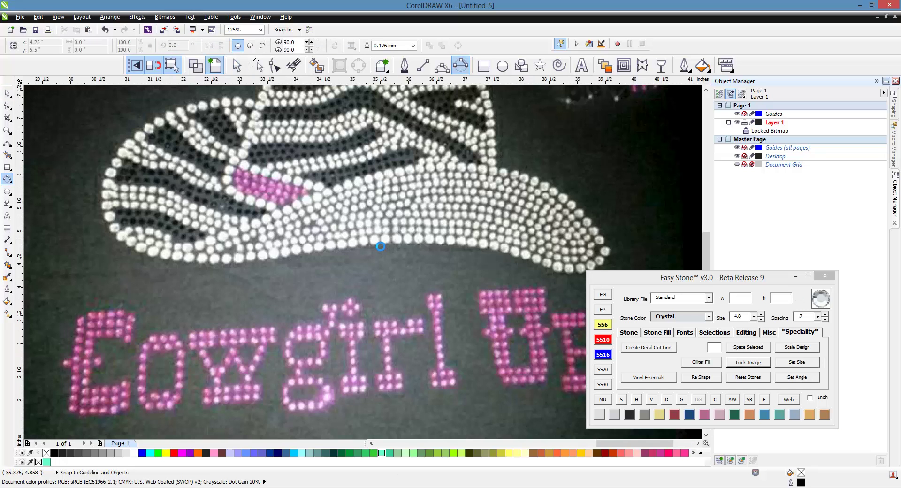
pyautogui.scroll(-3, 212, 205)
pyautogui.scroll(5, 375, 225)
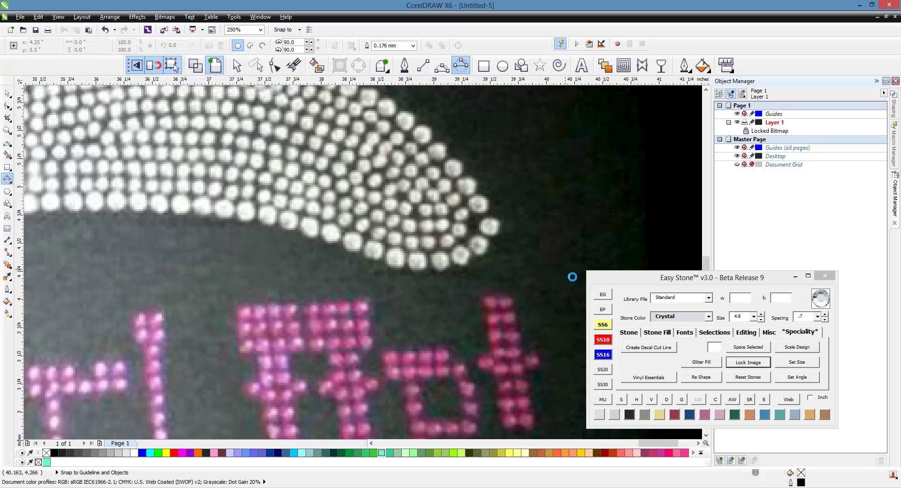
pyautogui.scroll(-3, 477, 247)
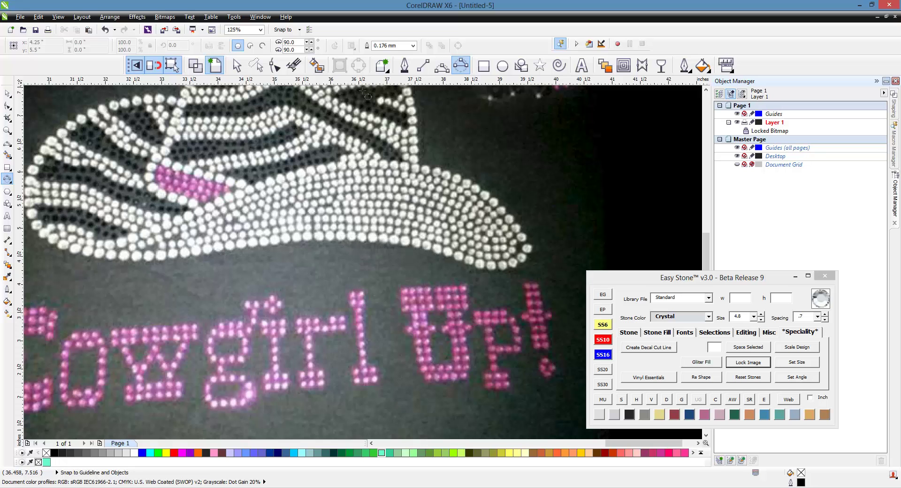
pyautogui.click(441, 65)
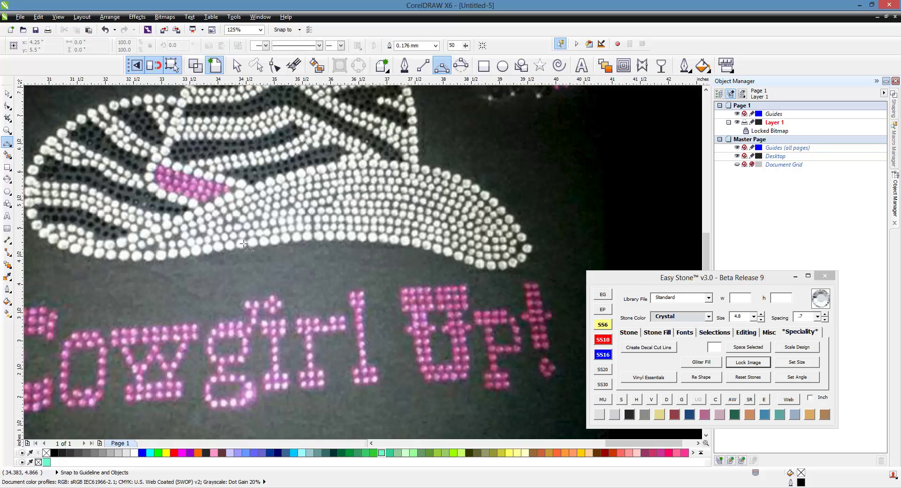
pyautogui.moveTo(220, 246); pyautogui.dragTo(415, 245)
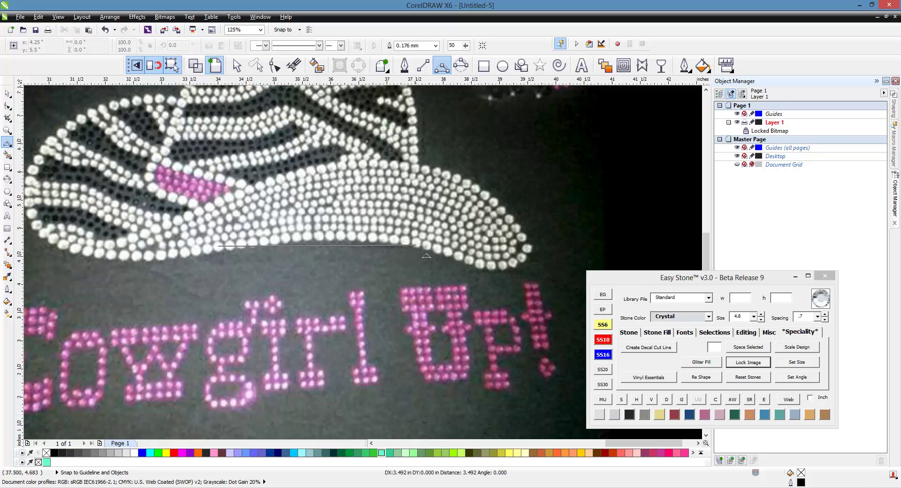
pyautogui.click(355, 238)
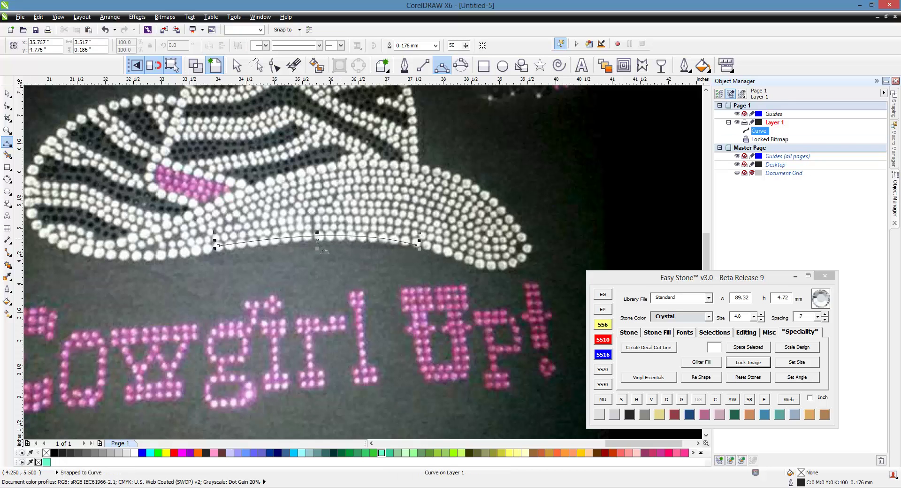
# - Give the brim curve a 2 mm magenta outline
pyautogui.rightClick(413, 453)
pyautogui.click(685, 66)
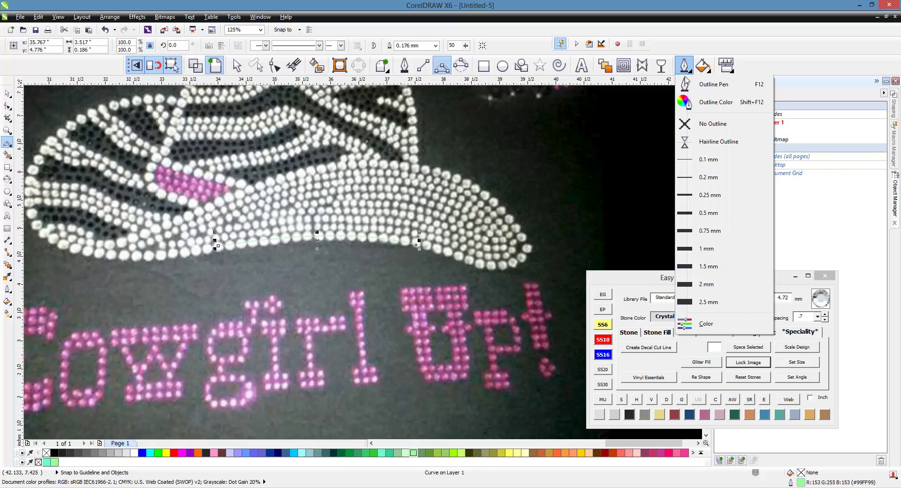
pyautogui.click(693, 278)
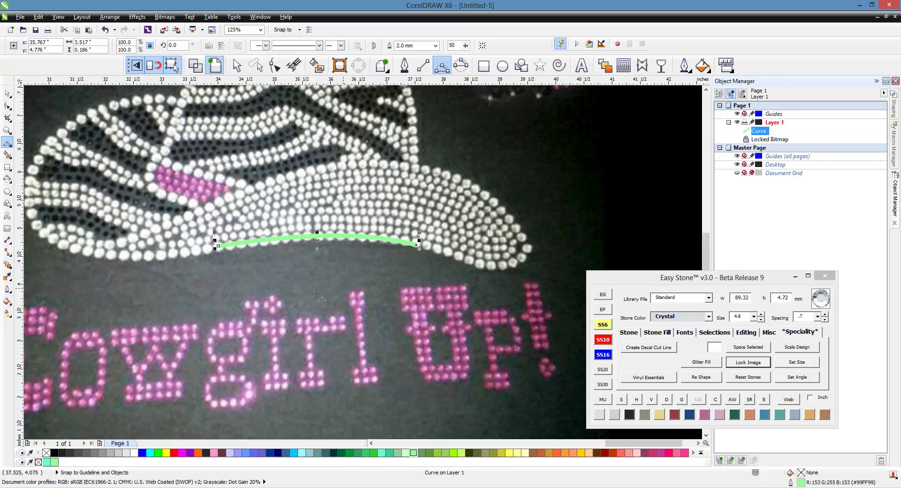
pyautogui.rightClick(182, 453)
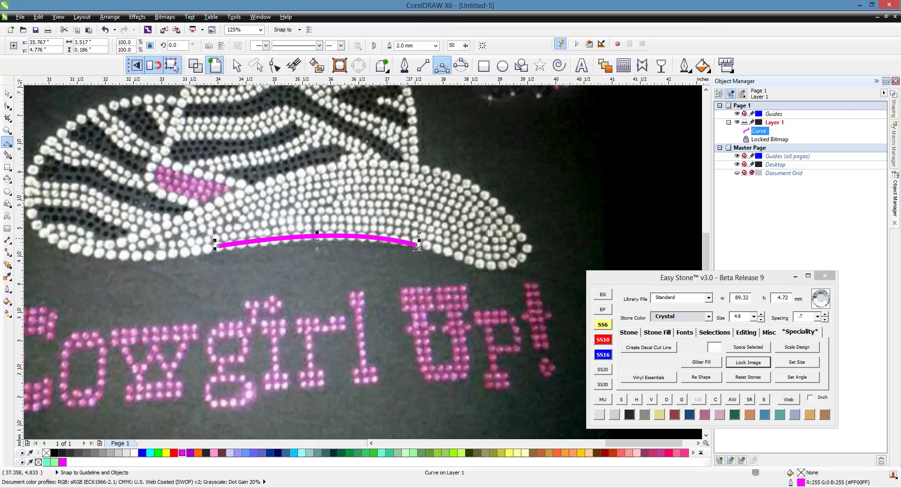
# - Extend the curve over the brim's top edge and left tip, closing it at the start node
pyautogui.moveTo(417, 244); pyautogui.dragTo(512, 211)
pyautogui.click(445, 175)
pyautogui.moveTo(205, 208); pyautogui.dragTo(369, 167)
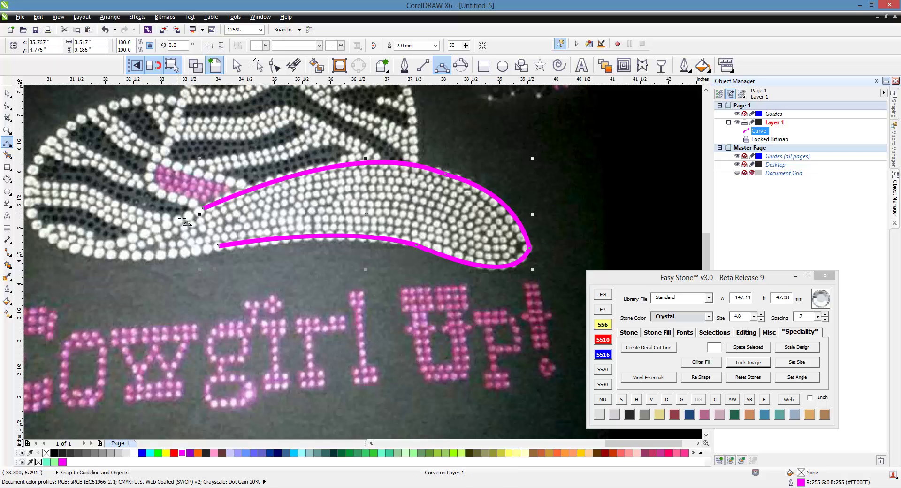
pyautogui.click(207, 217)
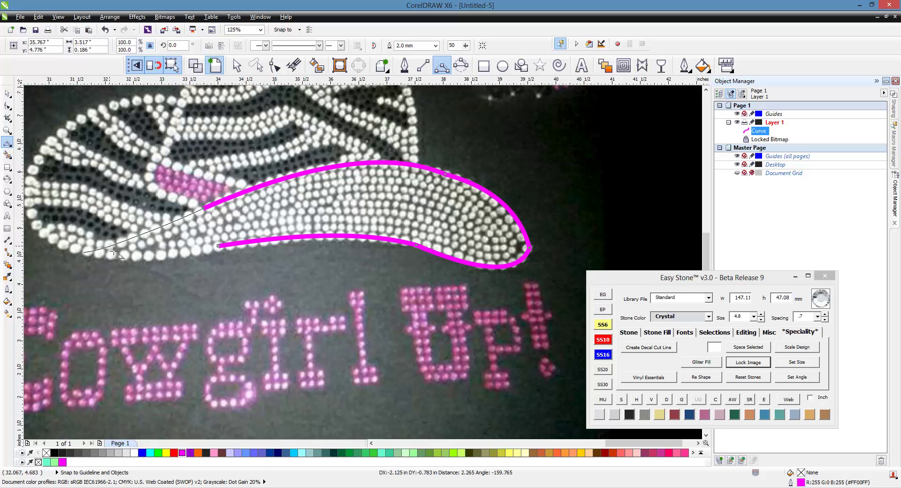
pyautogui.click(84, 252)
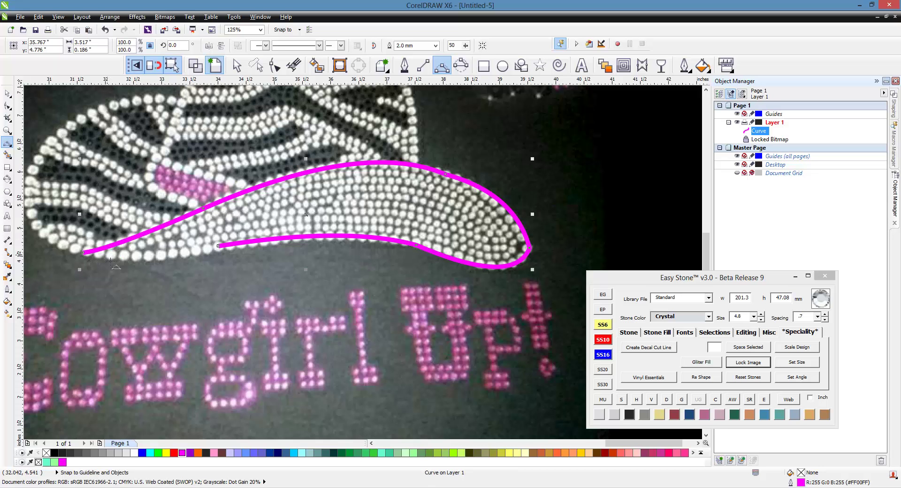
pyautogui.click(218, 246)
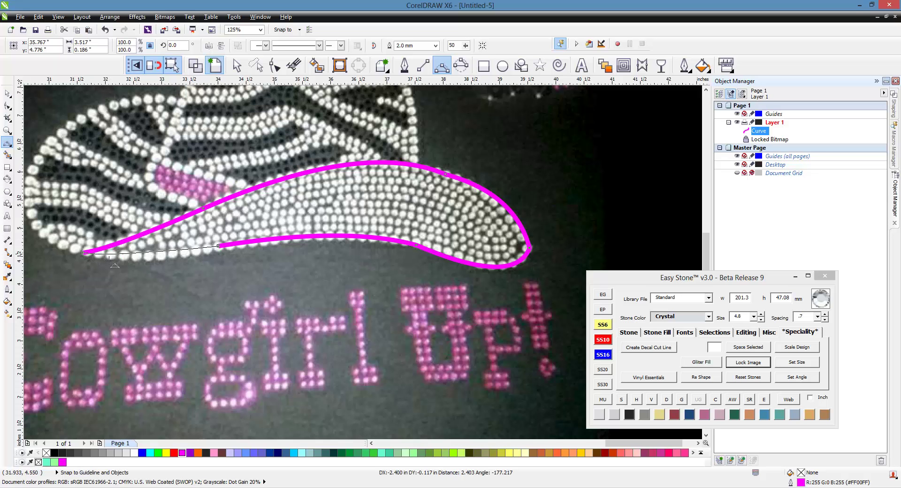
pyautogui.moveTo(85, 252); pyautogui.dragTo(91, 270)
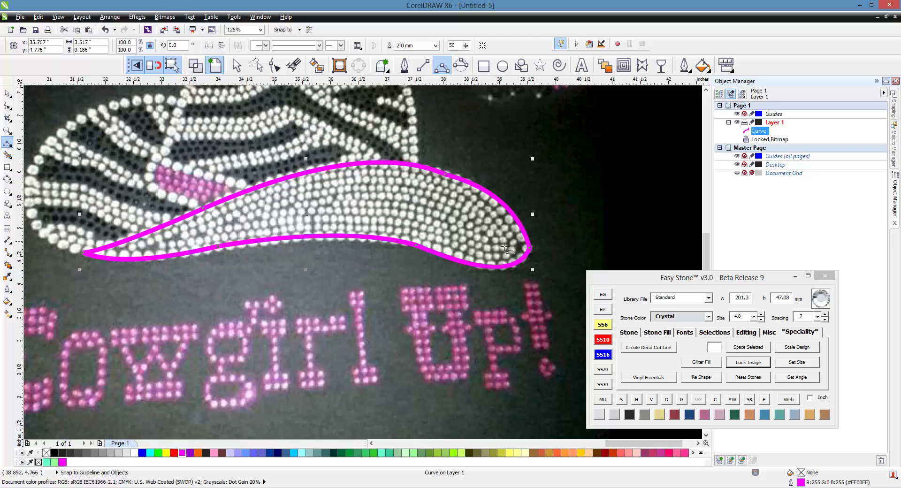
# - Draw a 3-point curve from the brim's left tip up the hat's left edge
pyautogui.scroll(-2, 565, 250)
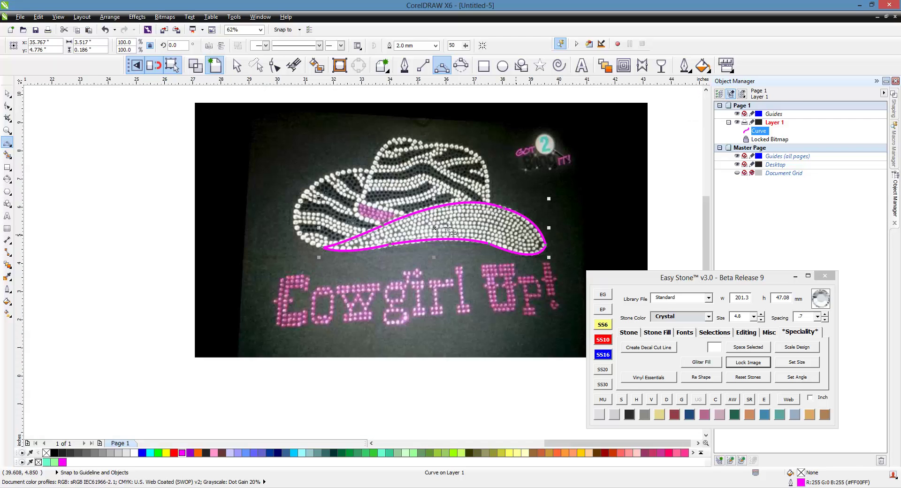
pyautogui.scroll(2, 506, 244)
pyautogui.scroll(2, 506, 244)
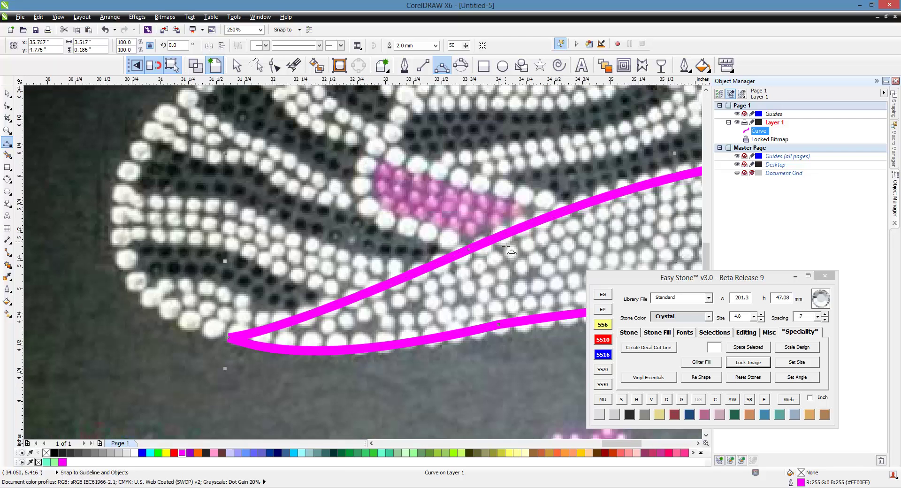
pyautogui.scroll(-2, 363, 240)
pyautogui.moveTo(297, 286); pyautogui.dragTo(272, 165)
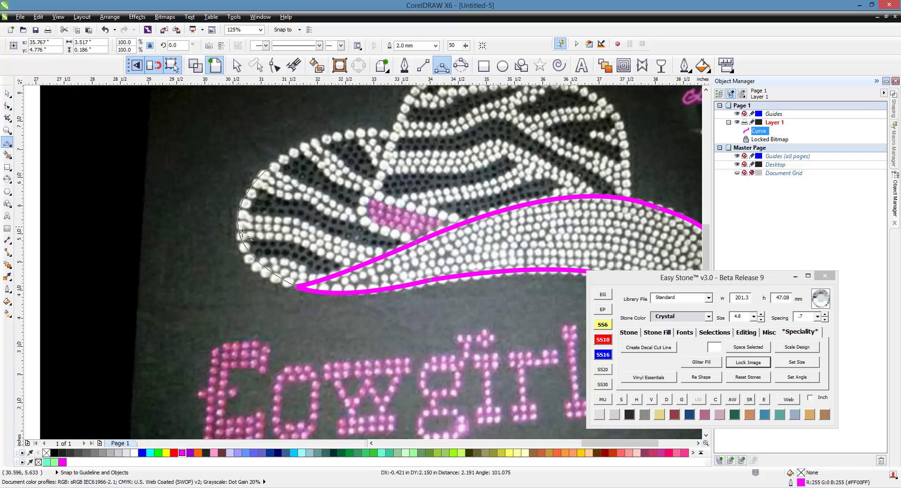
pyautogui.click(238, 226)
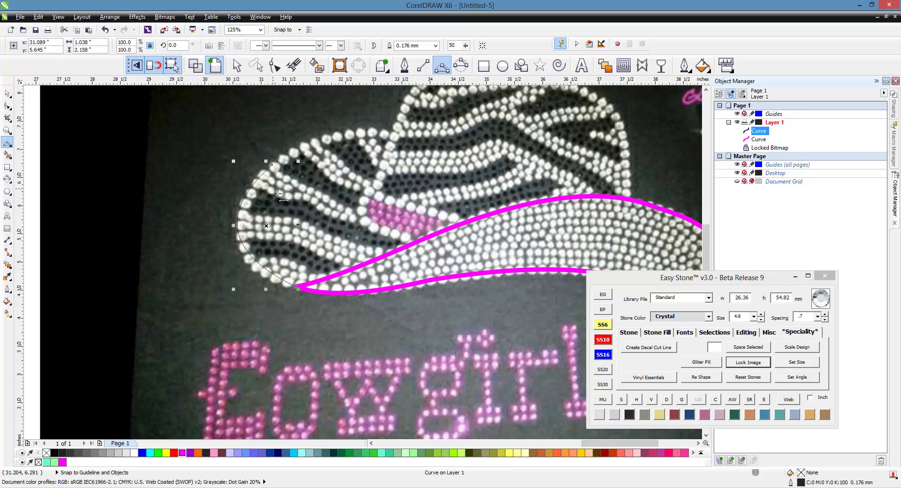
# - Make the curve a 2.0 mm magenta line and extend it to the crown's top-left
pyautogui.rightClick(183, 453)
pyautogui.click(685, 69)
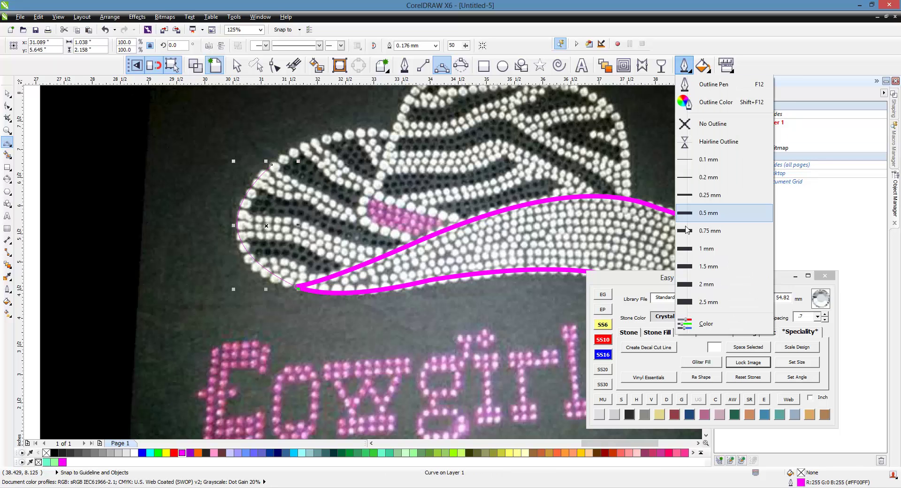
pyautogui.click(688, 287)
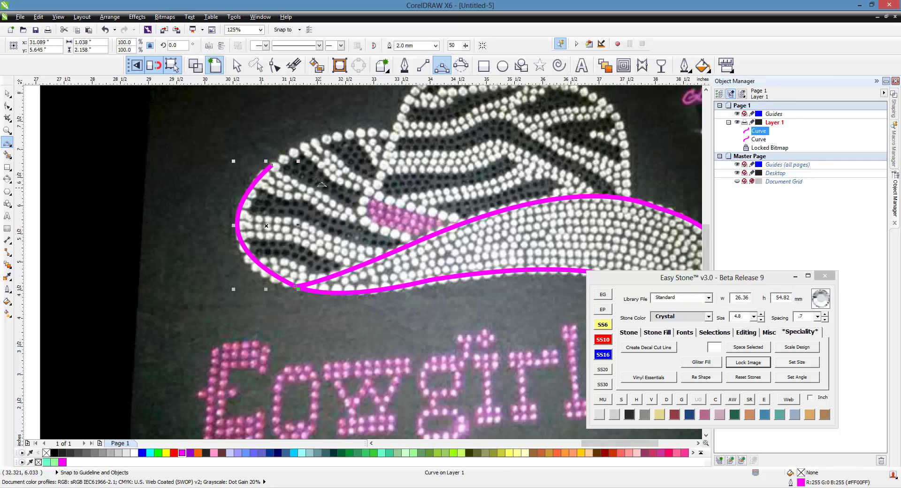
pyautogui.click(272, 165)
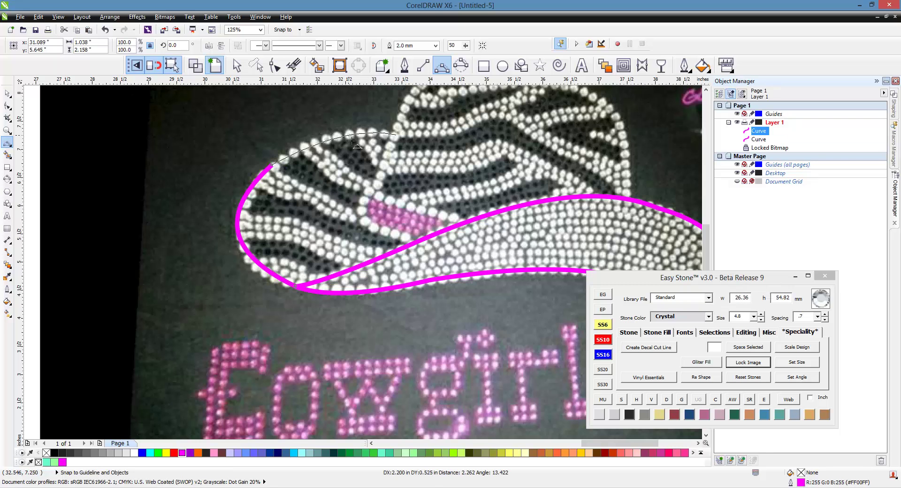
pyautogui.click(398, 131)
# - Draw a curve across the crown top and down its right side, ending at the brim edge
pyautogui.scroll(-2, 285, 217)
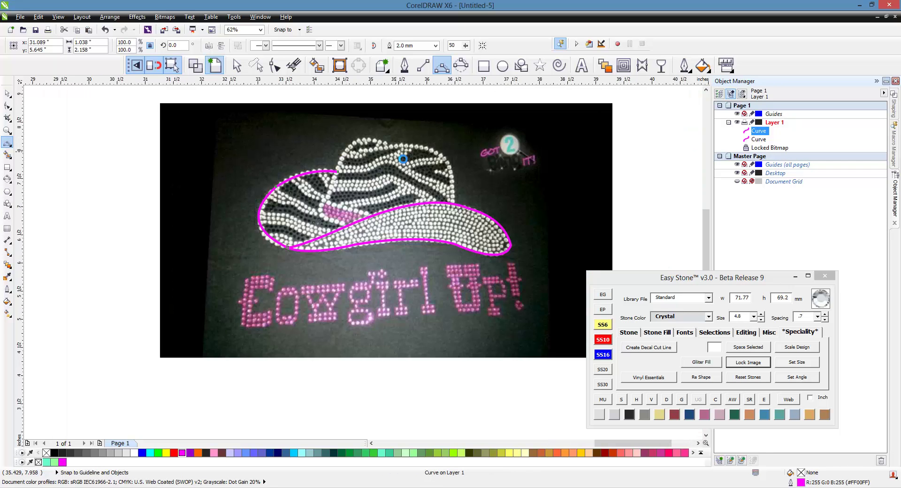
pyautogui.scroll(2, 401, 160)
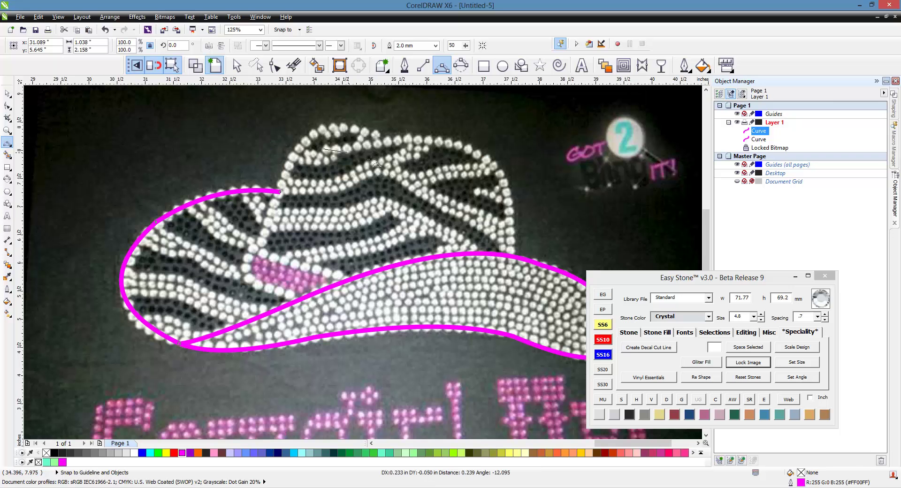
pyautogui.moveTo(328, 152); pyautogui.dragTo(370, 155)
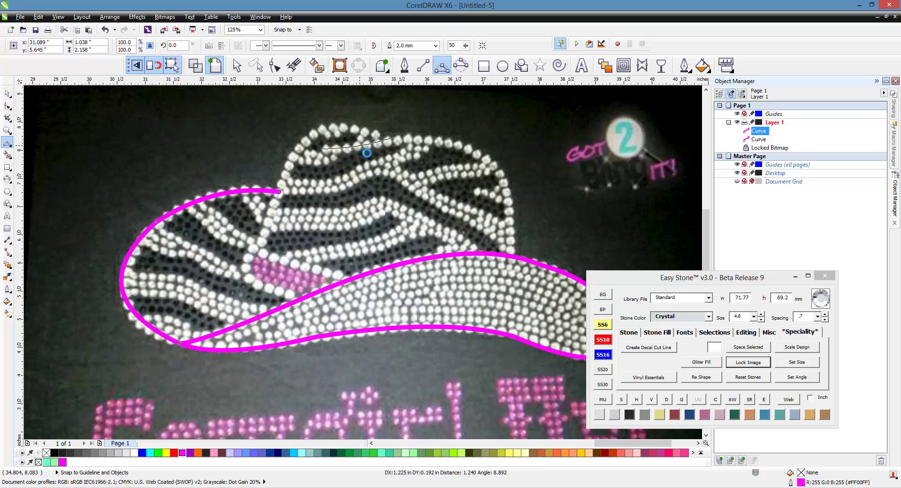
pyautogui.click(392, 138)
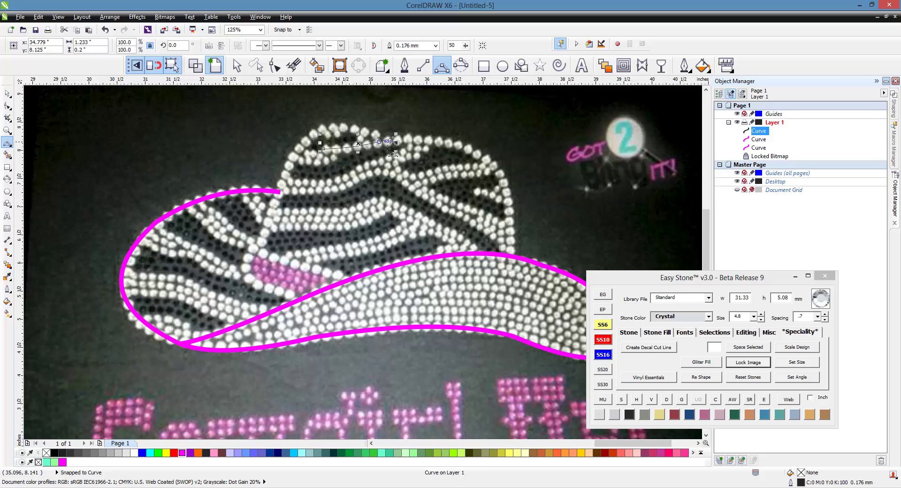
pyautogui.doubleClick(505, 183)
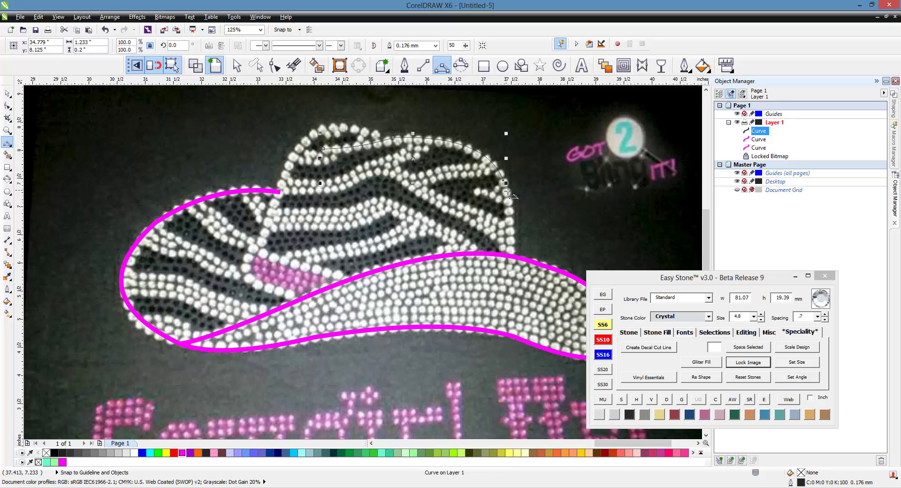
pyautogui.click(505, 187)
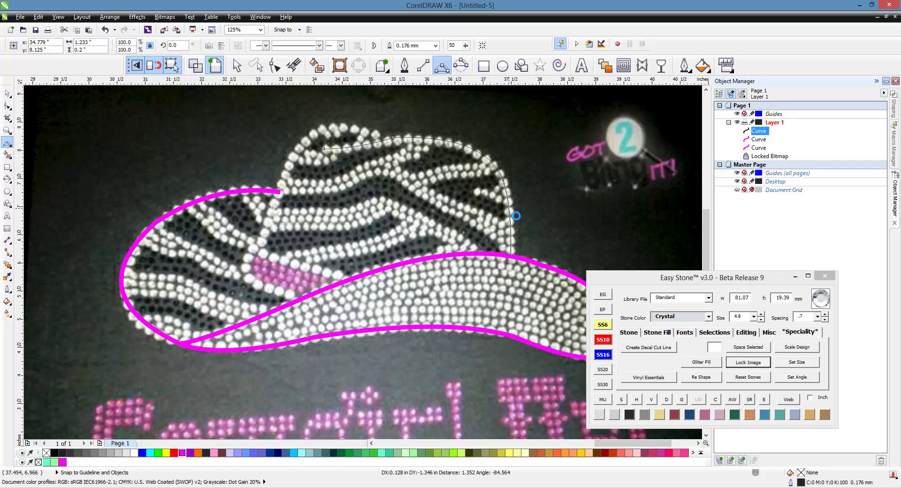
pyautogui.doubleClick(511, 257)
# - Make the crown curve's outline 2.0 mm thick and magenta
pyautogui.click(683, 65)
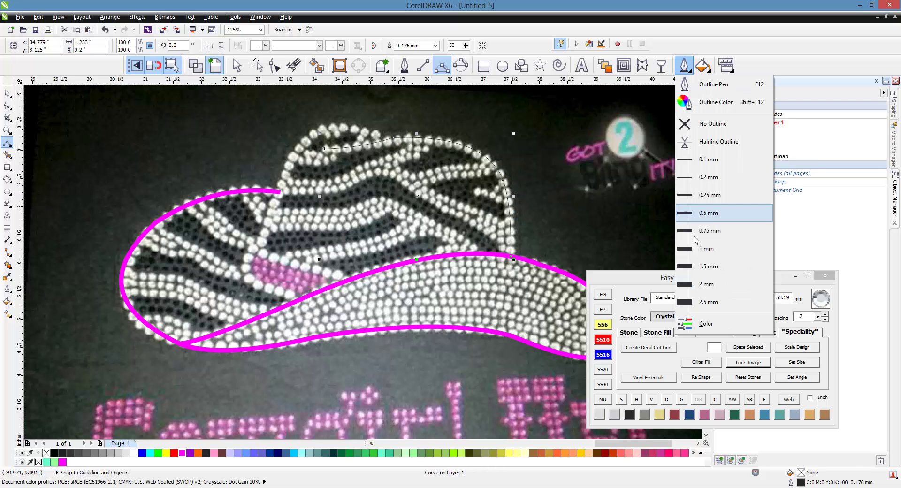
pyautogui.click(699, 283)
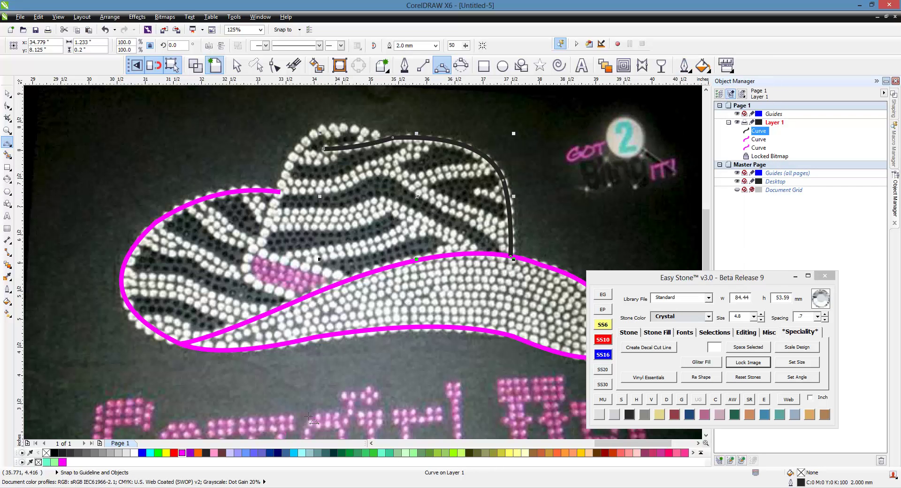
pyautogui.rightClick(183, 453)
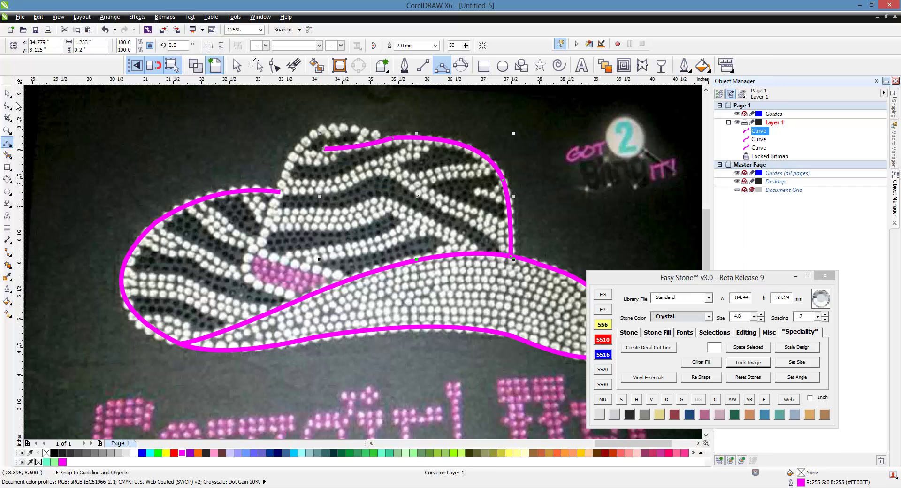
# - With nothing selected, set an outline width and magenta as document defaults for graphics
pyautogui.click(7, 93)
pyautogui.scroll(-1, 247, 155)
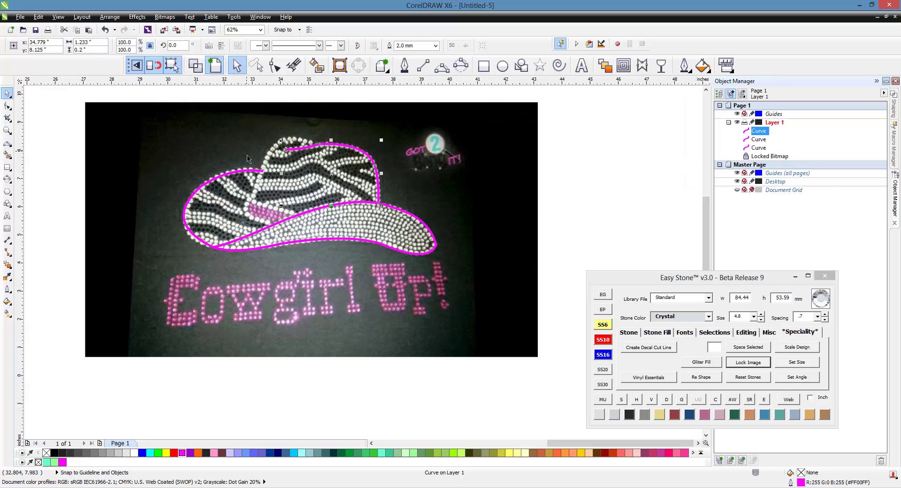
pyautogui.click(57, 219)
pyautogui.click(684, 65)
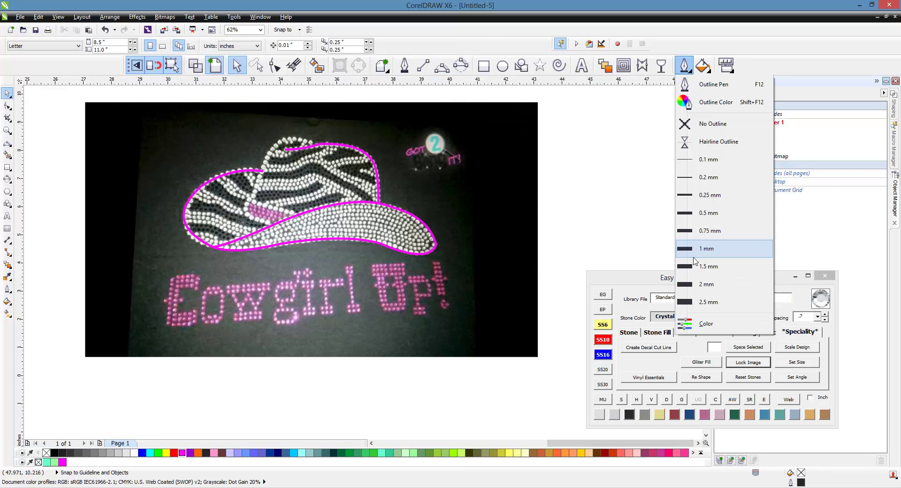
pyautogui.click(696, 285)
pyautogui.click(437, 314)
pyautogui.click(182, 452)
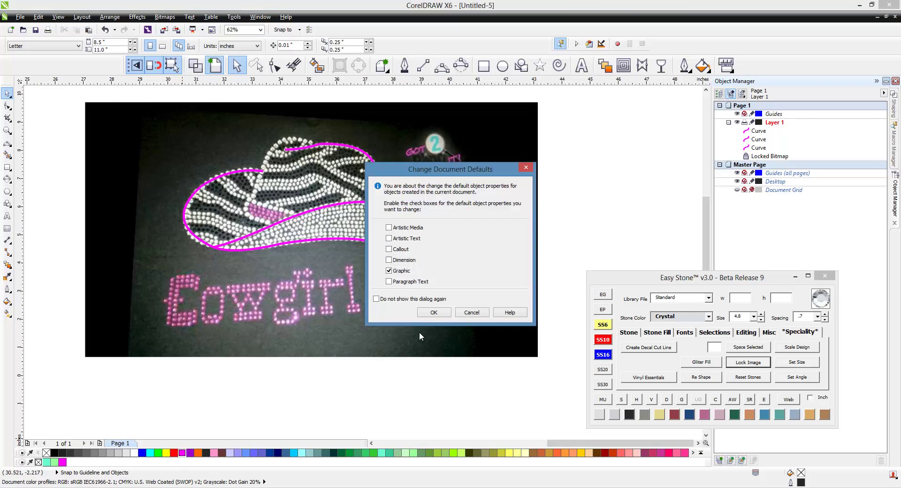
pyautogui.click(430, 313)
# - Draw a 3-point arc from the crown's top-left down its left side
pyautogui.scroll(2, 264, 117)
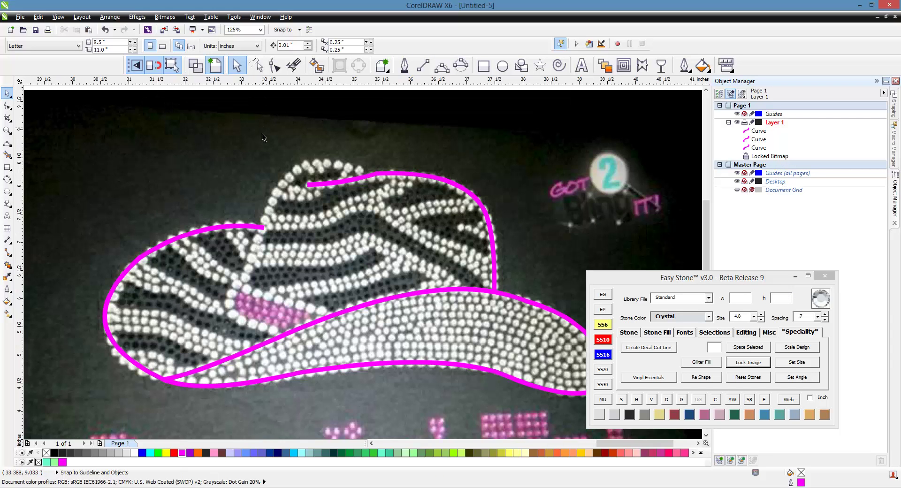
pyautogui.click(441, 65)
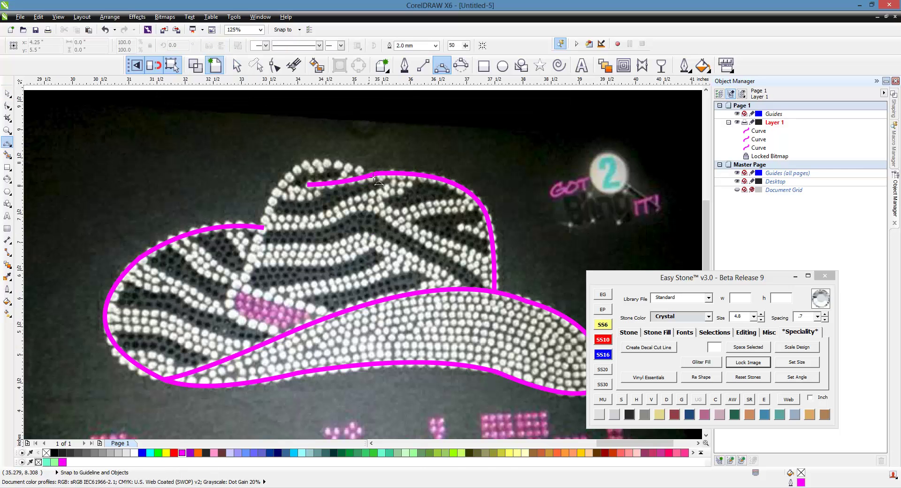
pyautogui.moveTo(369, 177); pyautogui.dragTo(264, 226)
pyautogui.click(341, 170)
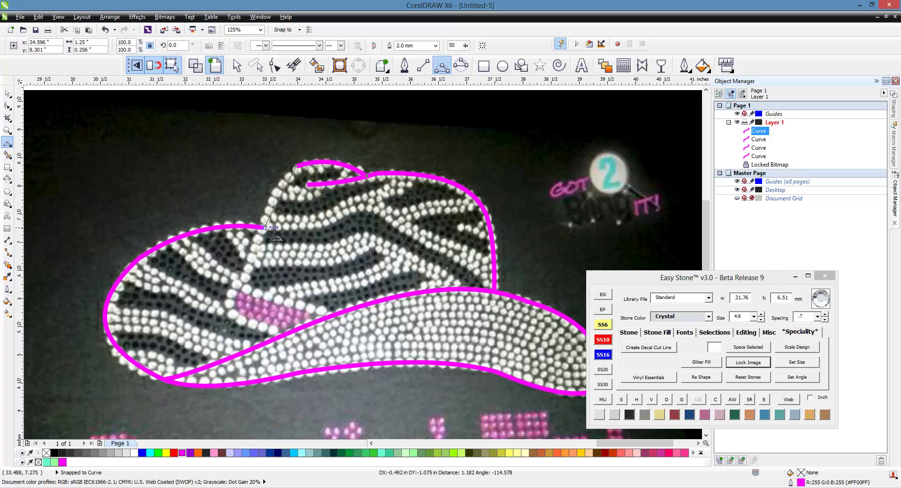
pyautogui.click(272, 239)
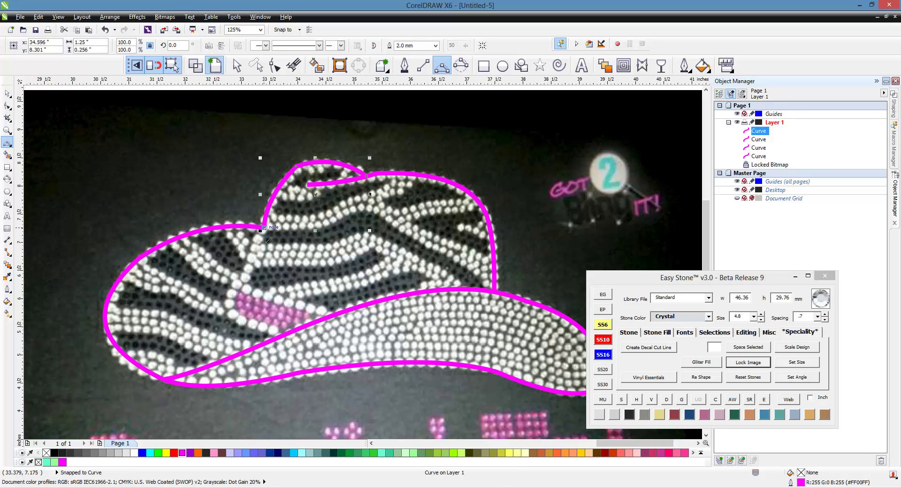
# - Continue the curves down to the pink band and along its lower edge
pyautogui.moveTo(264, 227); pyautogui.dragTo(284, 335)
pyautogui.click(244, 288)
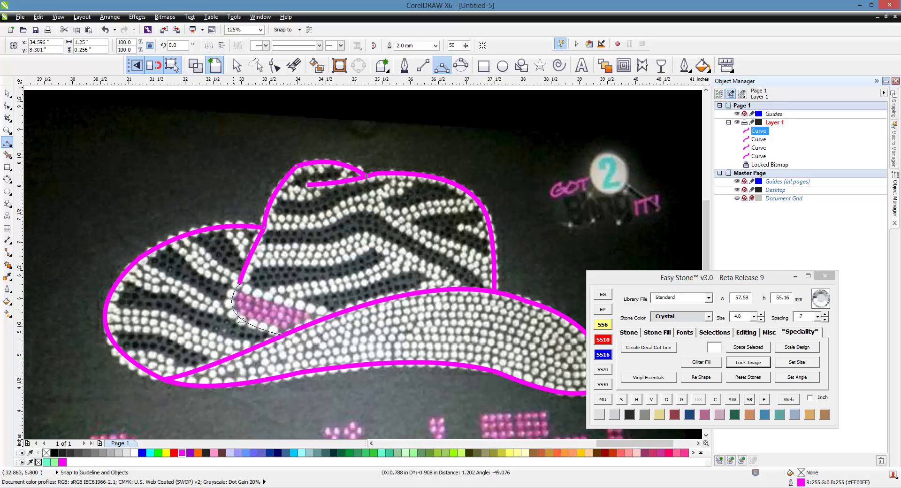
pyautogui.click(243, 304)
pyautogui.moveTo(244, 288); pyautogui.dragTo(301, 305)
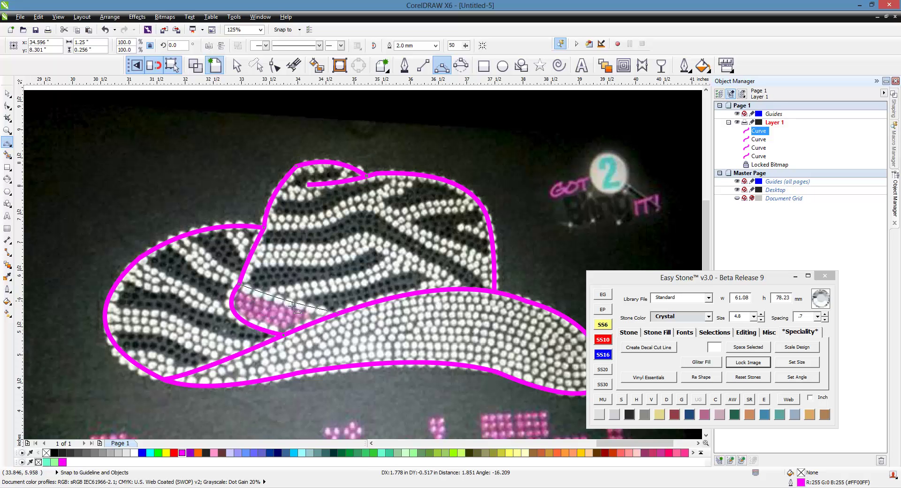
pyautogui.click(263, 292)
# - Zoom in and out to review the magenta outline of the brim, crown and hatband
pyautogui.scroll(-1, 296, 186)
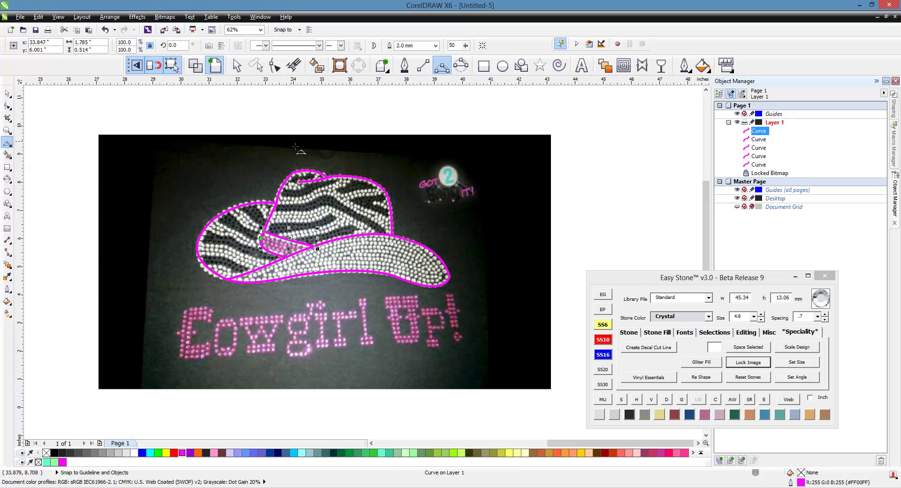
pyautogui.scroll(1, 298, 214)
pyautogui.scroll(-1, 220, 180)
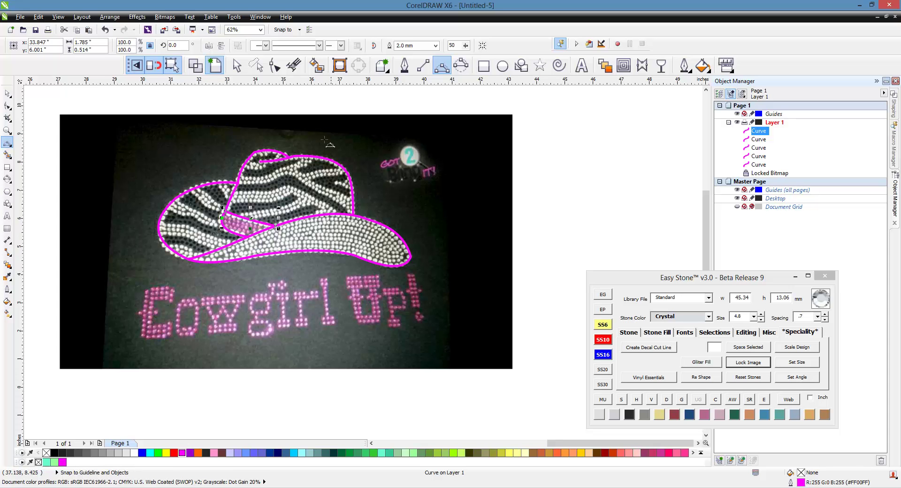
pyautogui.scroll(1, 155, 204)
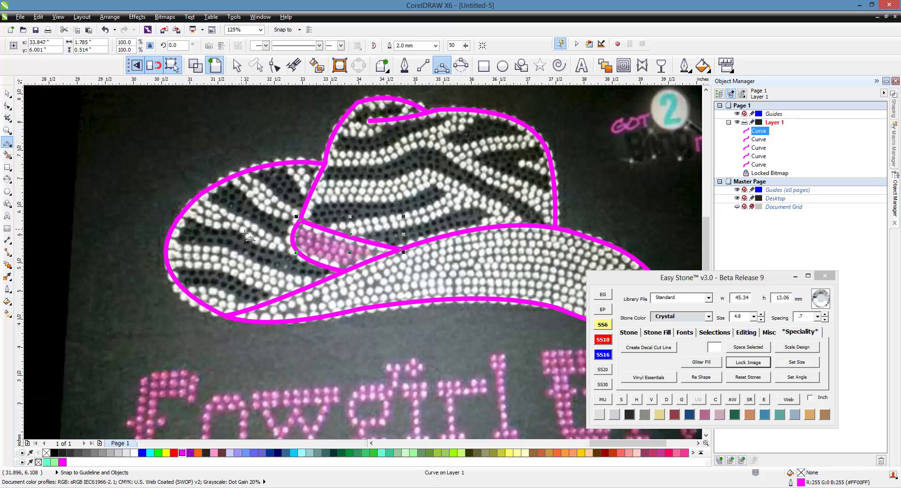
pyautogui.scroll(-1, 239, 228)
pyautogui.scroll(1, 349, 187)
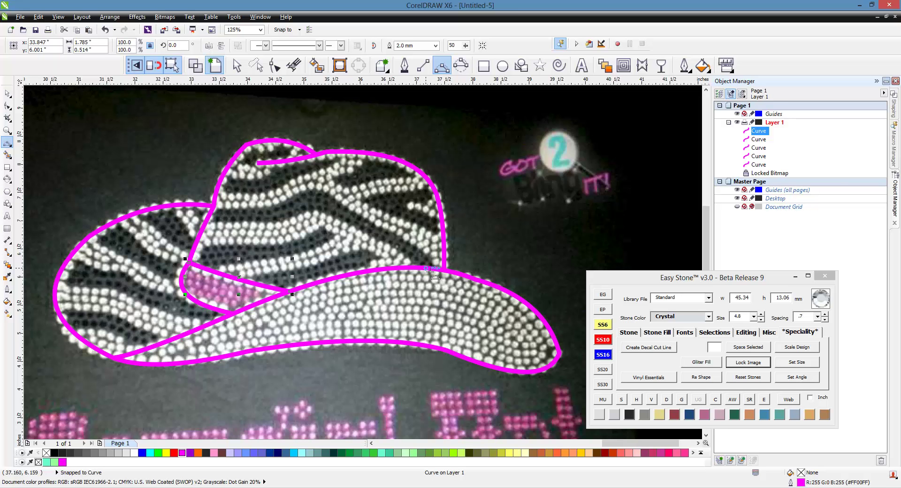
pyautogui.scroll(-1, 430, 268)
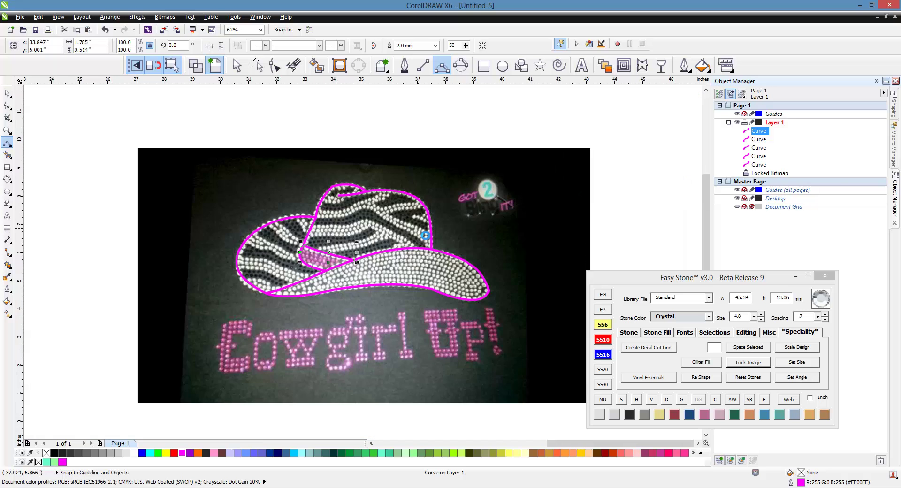
pyautogui.scroll(1, 351, 233)
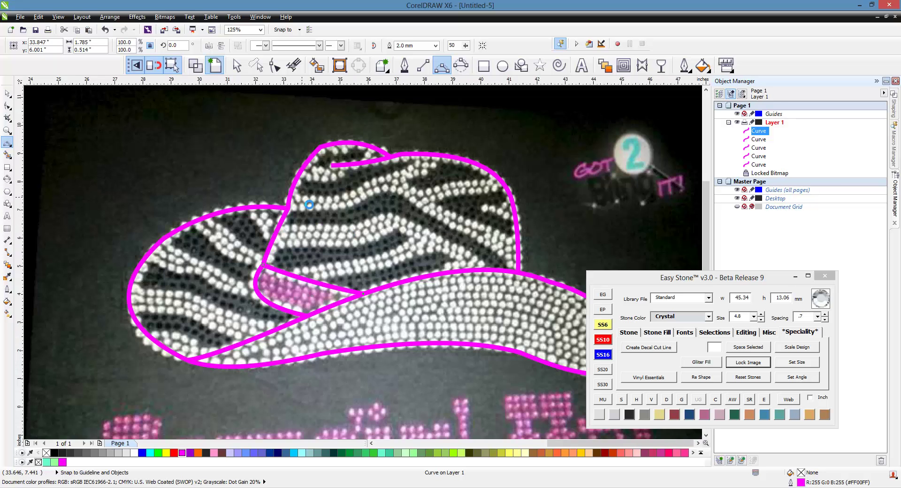
pyautogui.scroll(-1, 347, 231)
pyautogui.scroll(1, 298, 242)
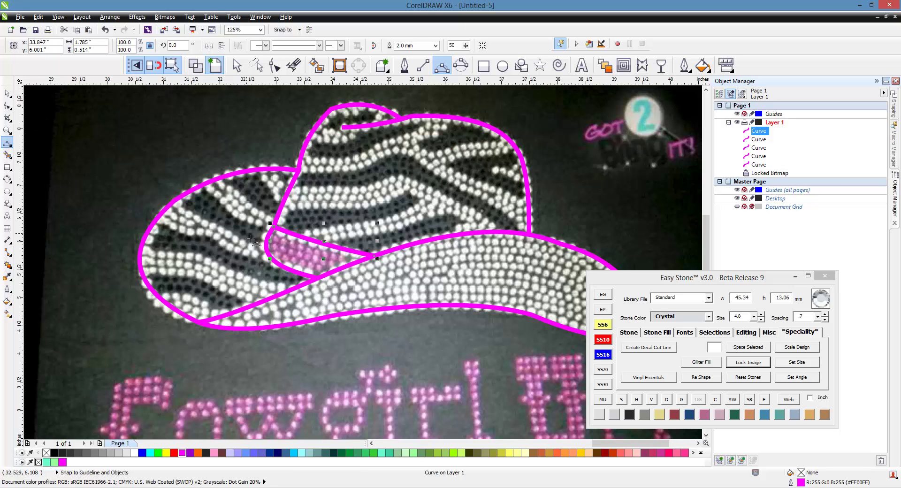
# - Draw three stripe lines following the zebra stripes on the crown's left side
pyautogui.scroll(1, 265, 243)
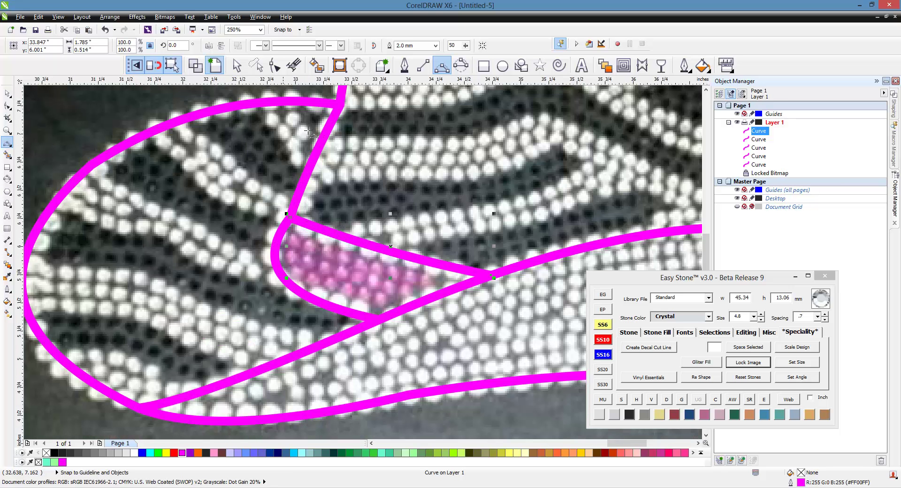
pyautogui.scroll(-2, 290, 187)
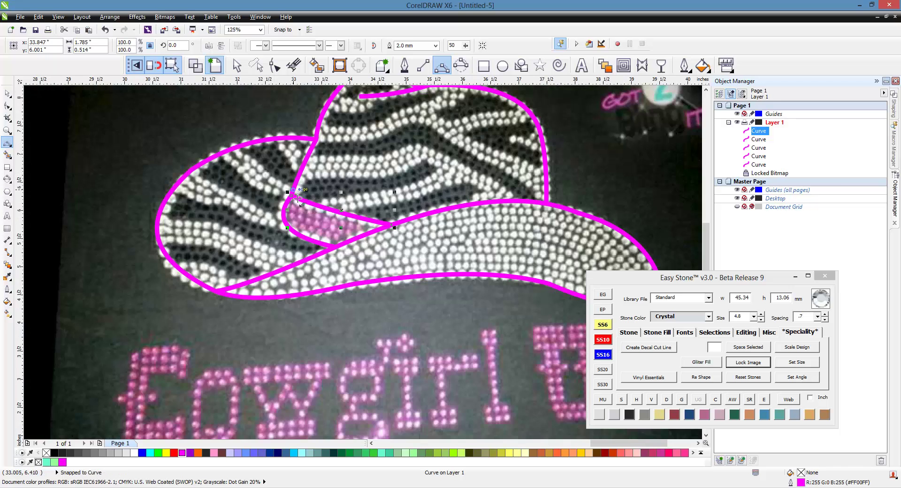
pyautogui.scroll(2, 308, 161)
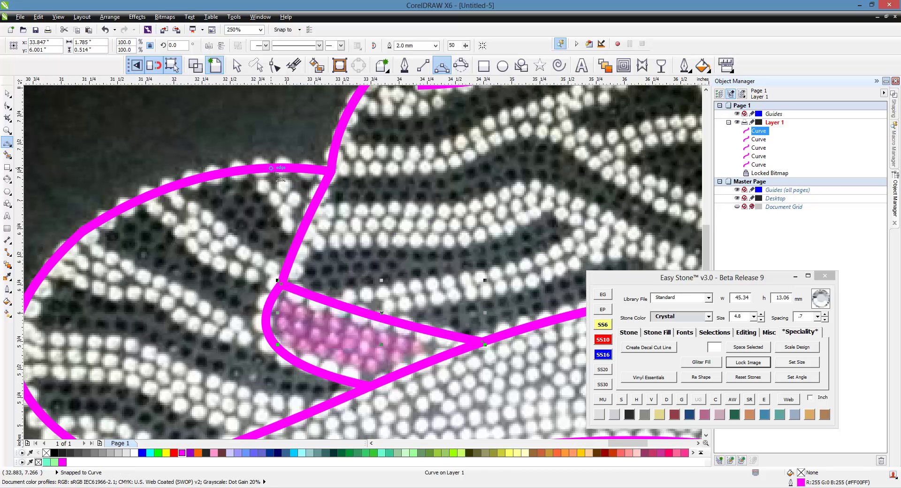
pyautogui.moveTo(270, 167); pyautogui.dragTo(305, 229)
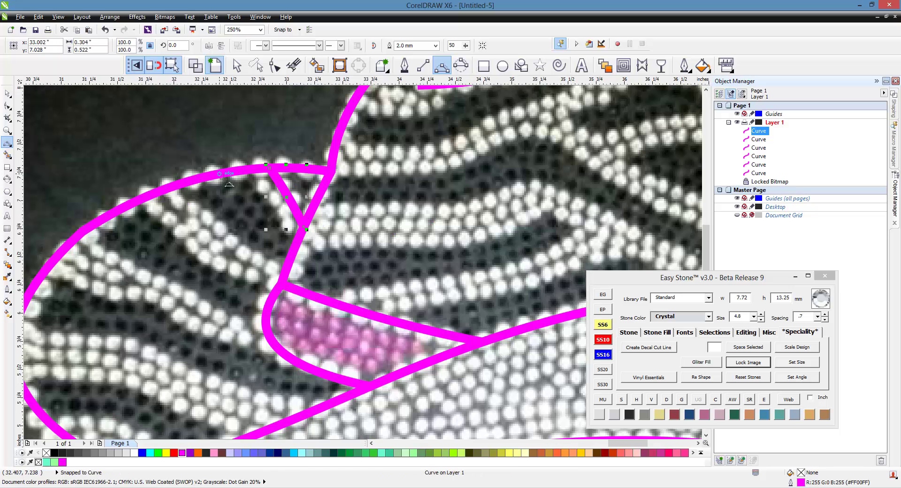
pyautogui.moveTo(218, 176); pyautogui.dragTo(291, 252)
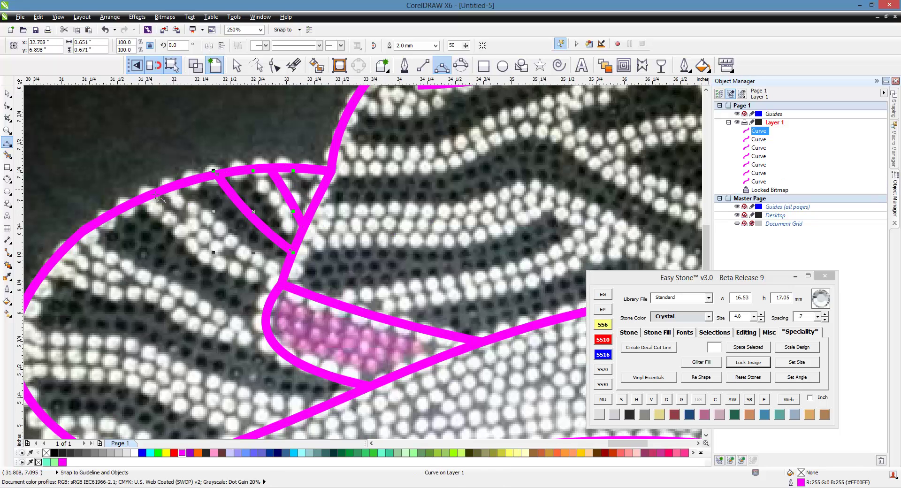
pyautogui.moveTo(156, 193)
pyautogui.mouseDown()
pyautogui.moveTo(222, 251)
pyautogui.moveTo(205, 242)
pyautogui.moveTo(283, 291)
pyautogui.moveTo(265, 271)
pyautogui.mouseUp()
pyautogui.click(115, 212)
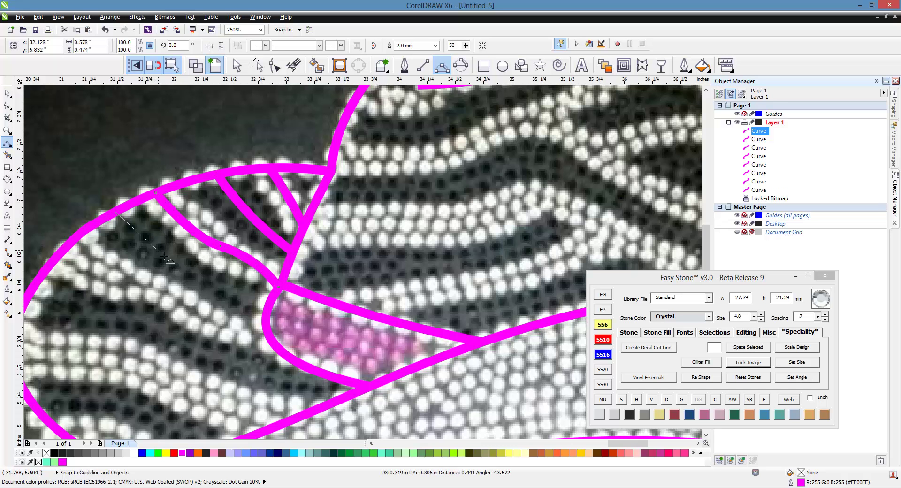
pyautogui.moveTo(167, 260); pyautogui.dragTo(174, 268)
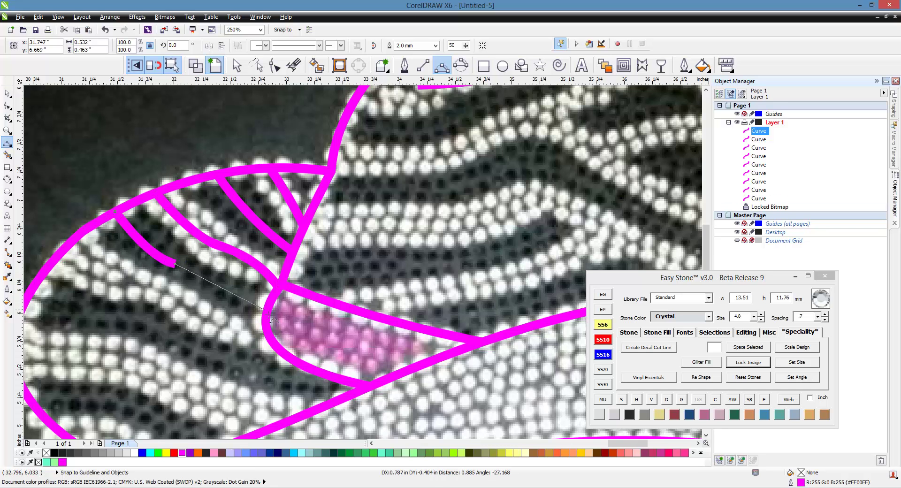
pyautogui.moveTo(269, 312); pyautogui.dragTo(269, 312)
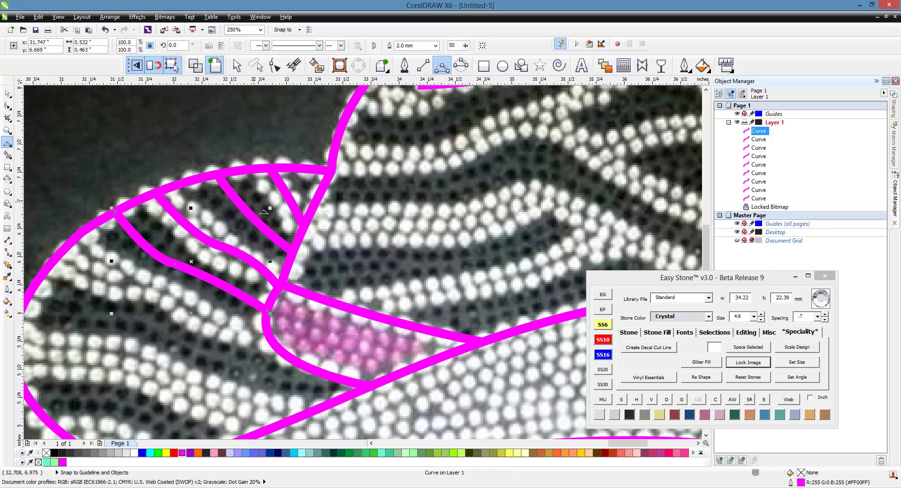
# - Draw two magenta stripe curves from the left outline to the crown edge with the Bezier tool
pyautogui.scroll(-2, 231, 292)
pyautogui.scroll(2, 216, 312)
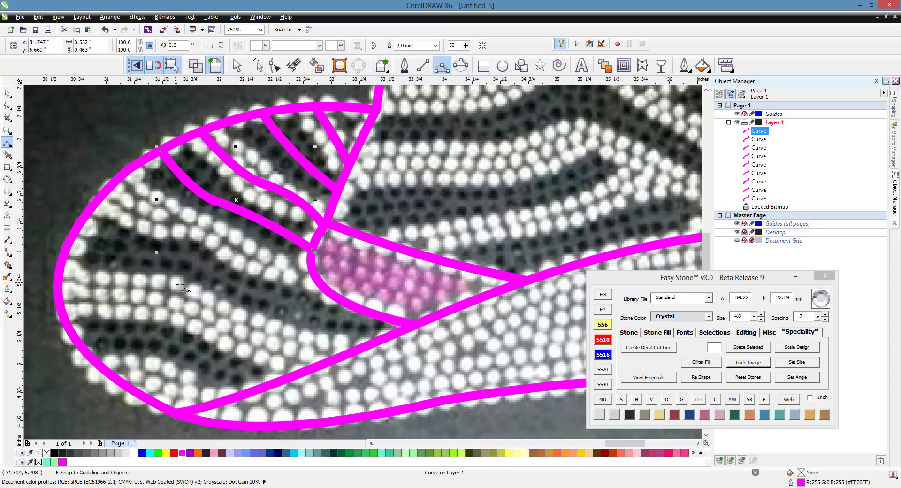
pyautogui.click(110, 188)
pyautogui.moveTo(171, 220)
pyautogui.mouseDown()
pyautogui.moveTo(162, 215)
pyautogui.moveTo(178, 229)
pyautogui.mouseUp()
pyautogui.click(223, 240)
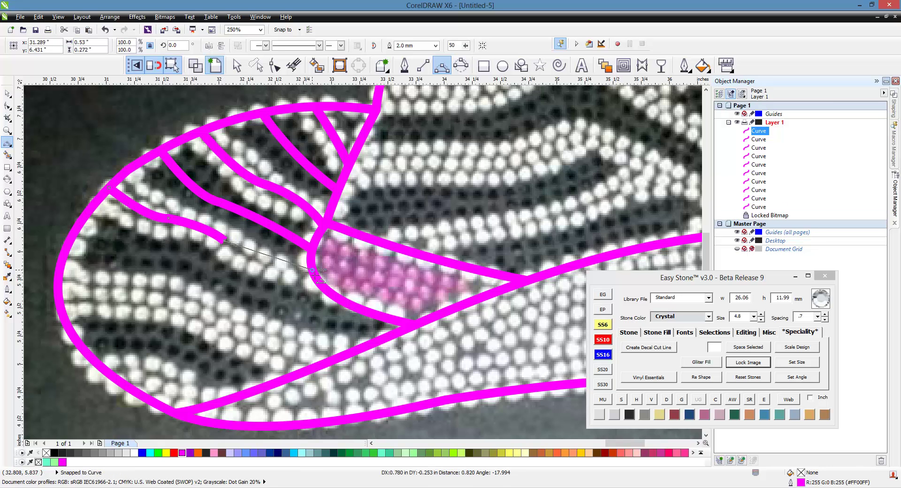
pyautogui.doubleClick(316, 275)
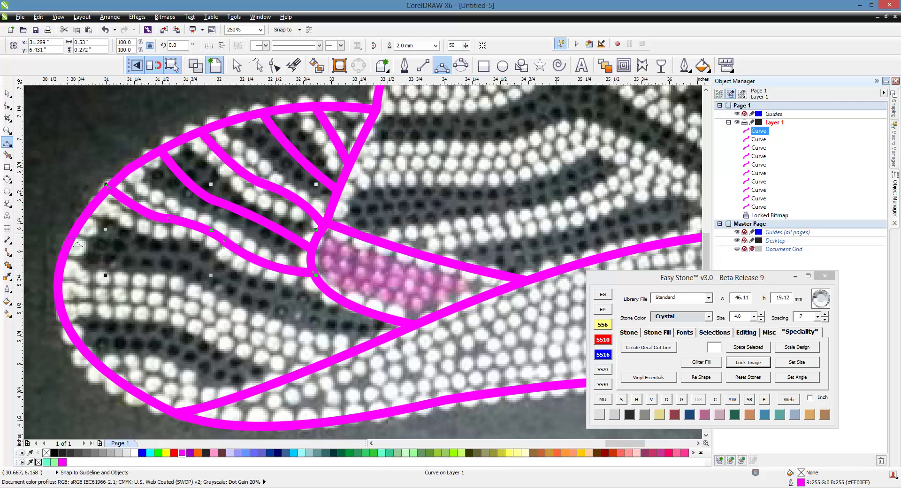
pyautogui.click(73, 233)
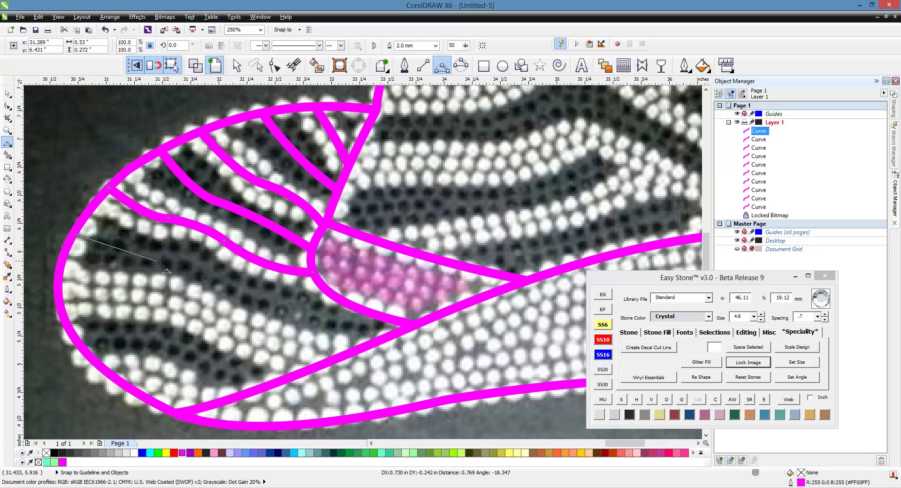
pyautogui.doubleClick(161, 255)
pyautogui.click(162, 256)
pyautogui.doubleClick(223, 278)
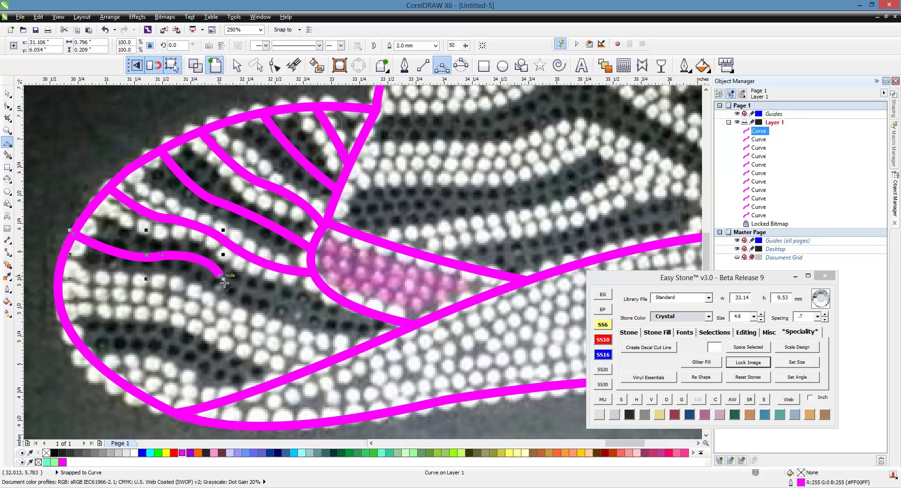
pyautogui.click(221, 277)
pyautogui.doubleClick(348, 304)
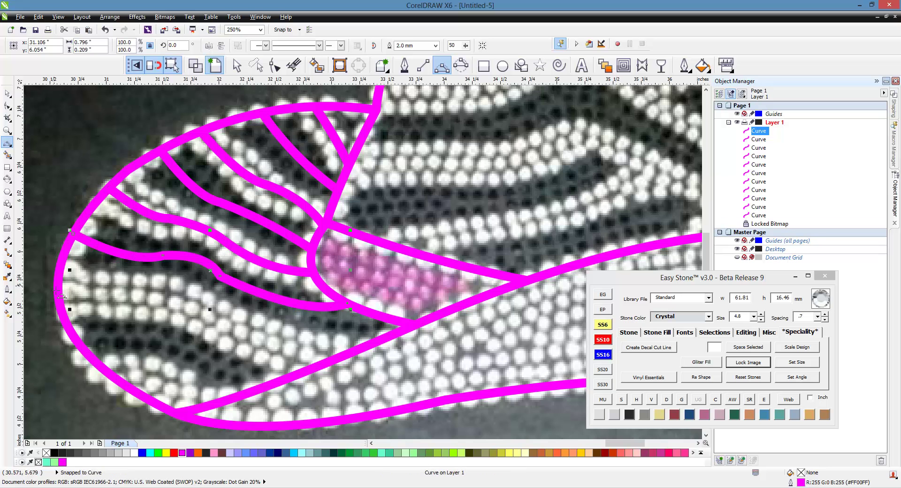
# - Draw two lower magenta stripe curves from the outer outline down to the brim edge
pyautogui.click(58, 284)
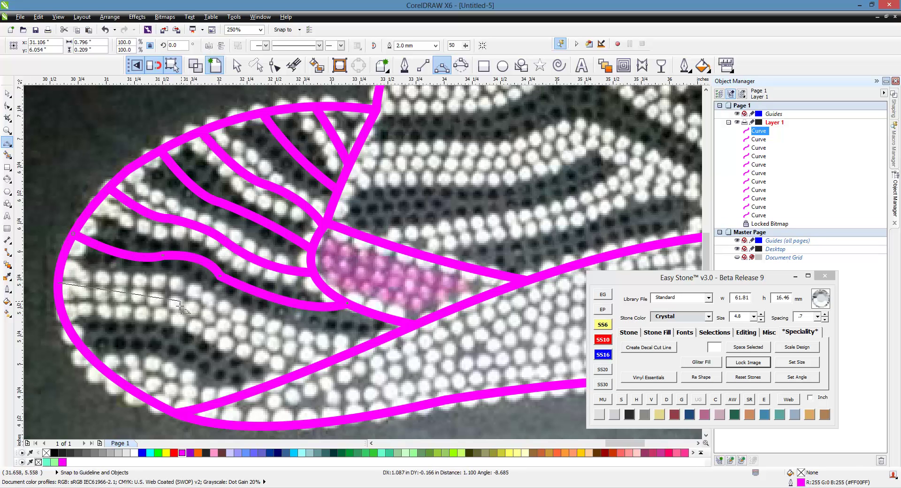
pyautogui.doubleClick(182, 304)
pyautogui.click(181, 302)
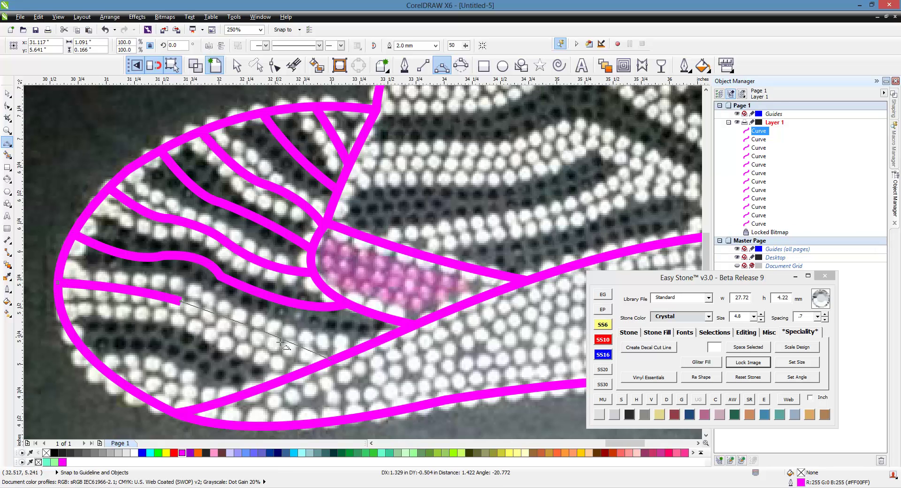
pyautogui.doubleClick(332, 361)
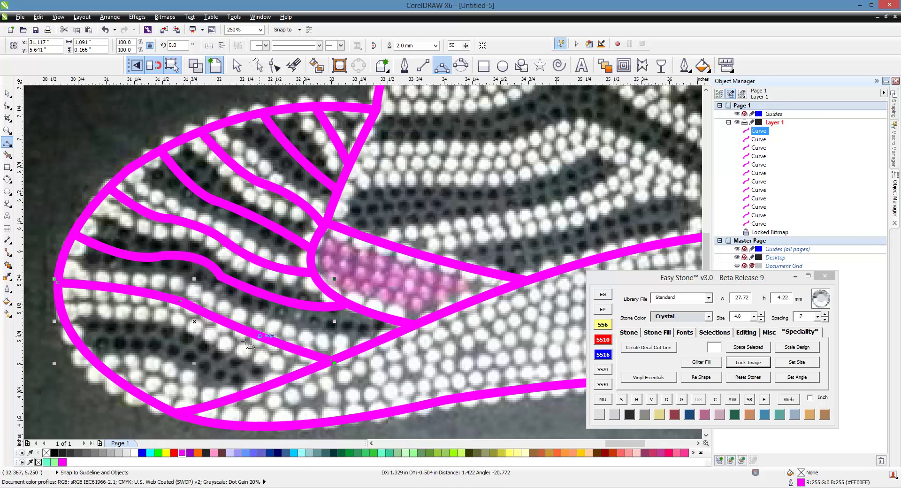
pyautogui.click(70, 331)
pyautogui.click(120, 329)
pyautogui.doubleClick(171, 344)
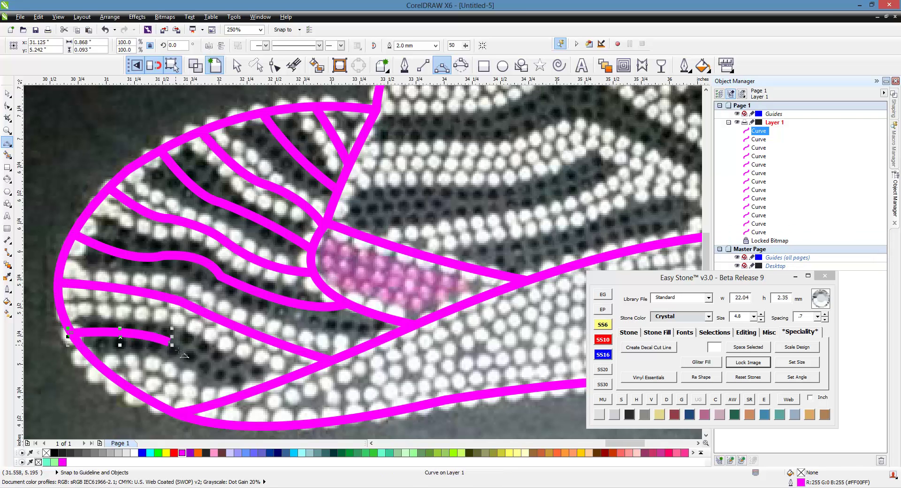
pyautogui.click(169, 343)
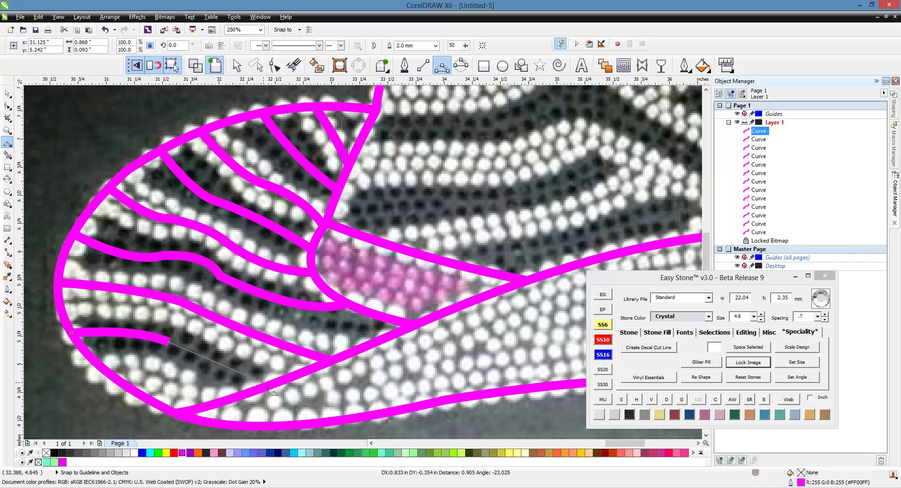
pyautogui.doubleClick(273, 386)
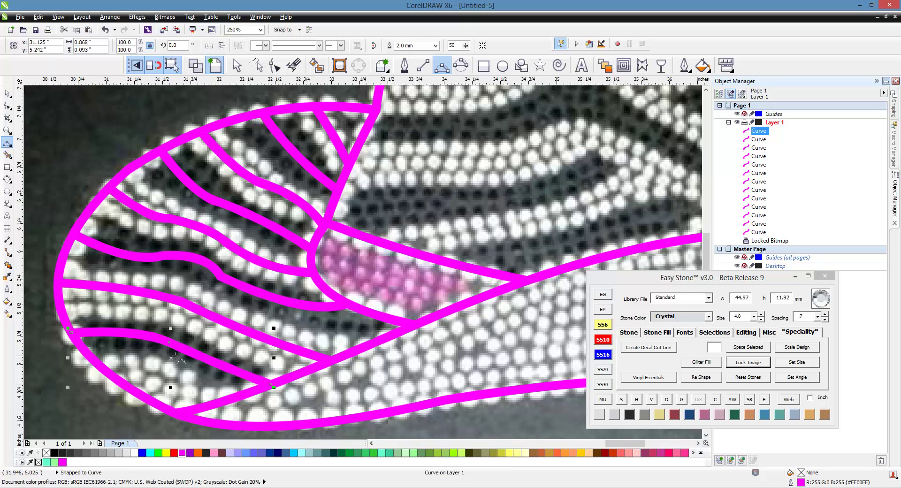
# - Zoom out, then use the Pick tool to select four alternate stripe curves in the lower-left zebra section
pyautogui.scroll(-3, 136, 334)
pyautogui.scroll(3, 344, 229)
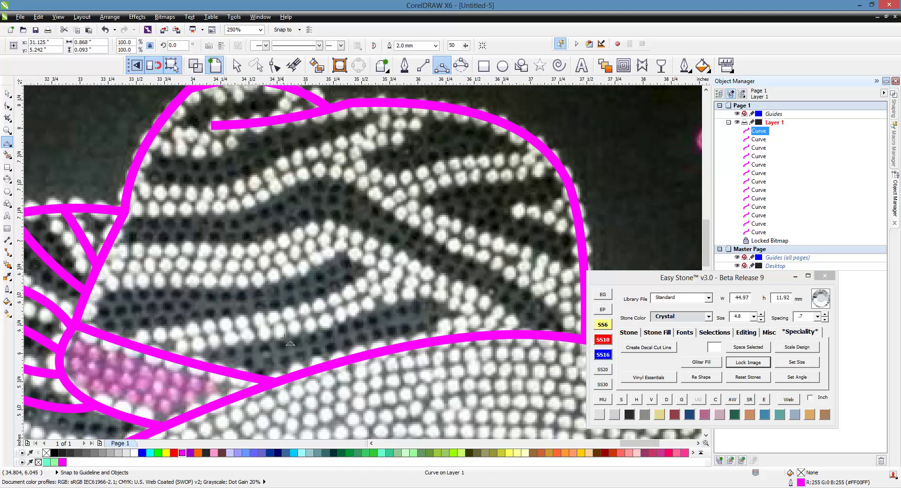
pyautogui.scroll(-2, 248, 286)
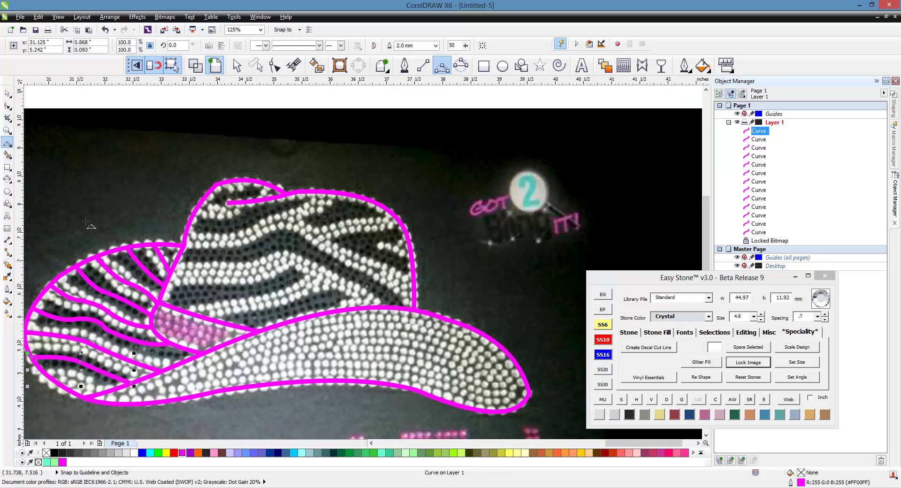
pyautogui.click(7, 94)
pyautogui.click(153, 277)
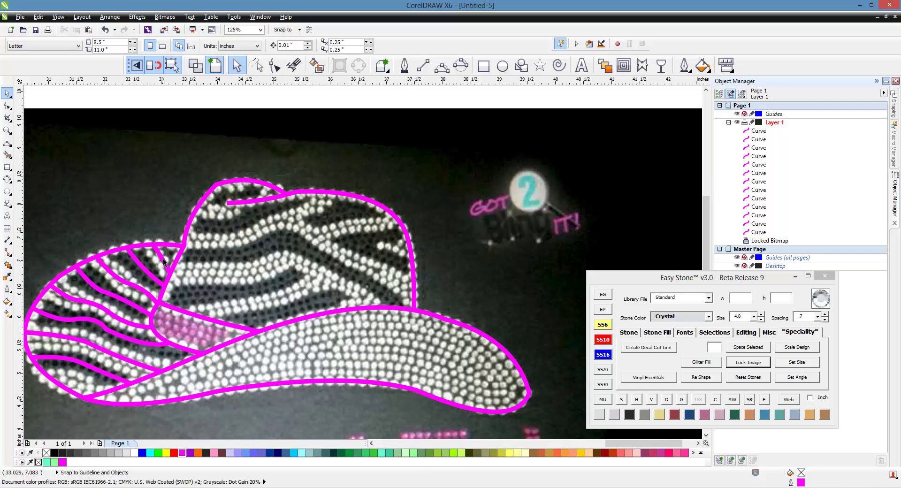
pyautogui.keyDown('shift'); pyautogui.click(130, 287); pyautogui.keyUp('shift')
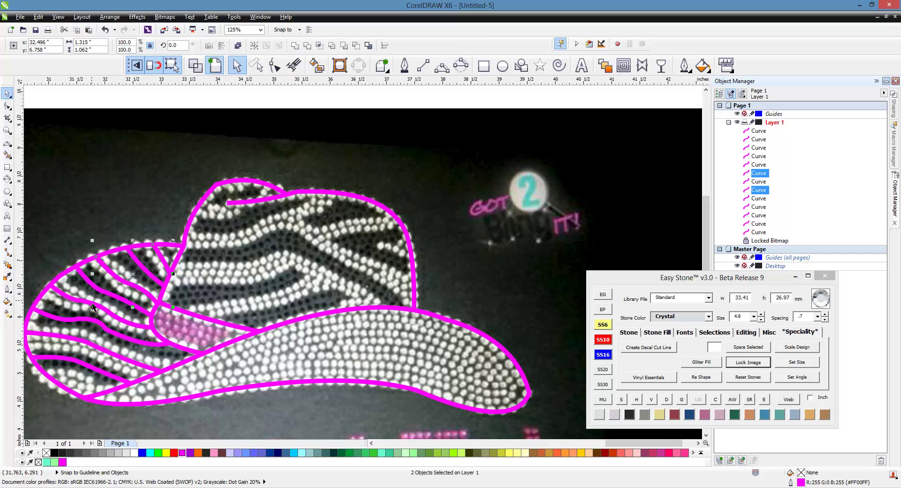
pyautogui.keyDown('shift'); pyautogui.click(90, 307); pyautogui.keyUp('shift')
pyautogui.keyDown('shift'); pyautogui.click(81, 346); pyautogui.keyUp('shift')
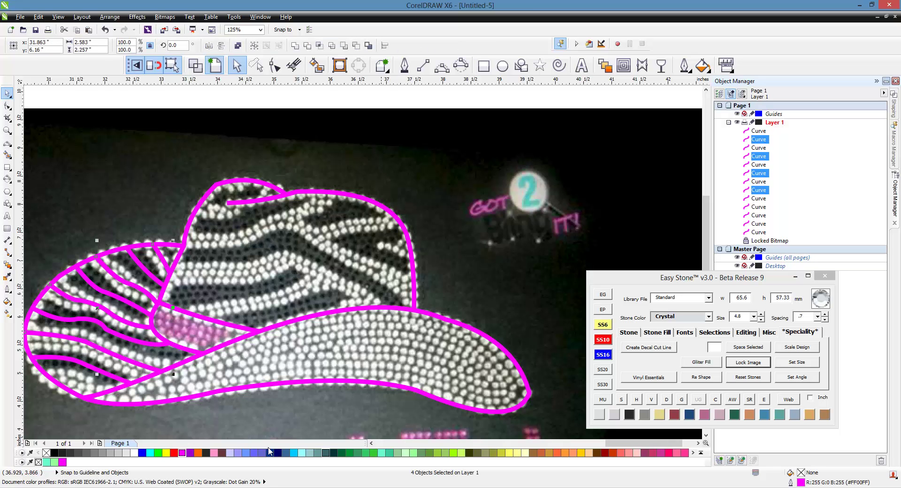
# - Make the four selected stripes green and add a green straight stripe line near the brim bottom
pyautogui.rightClick(158, 453)
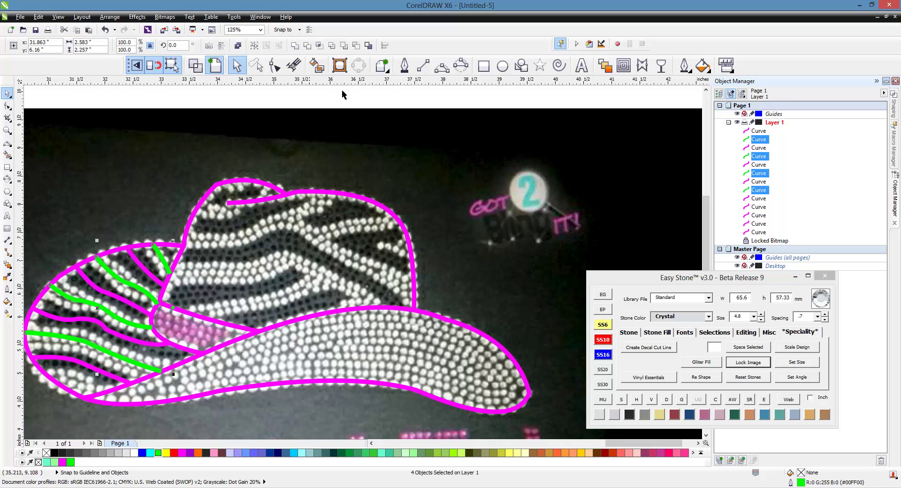
pyautogui.click(441, 65)
pyautogui.scroll(-1, 223, 344)
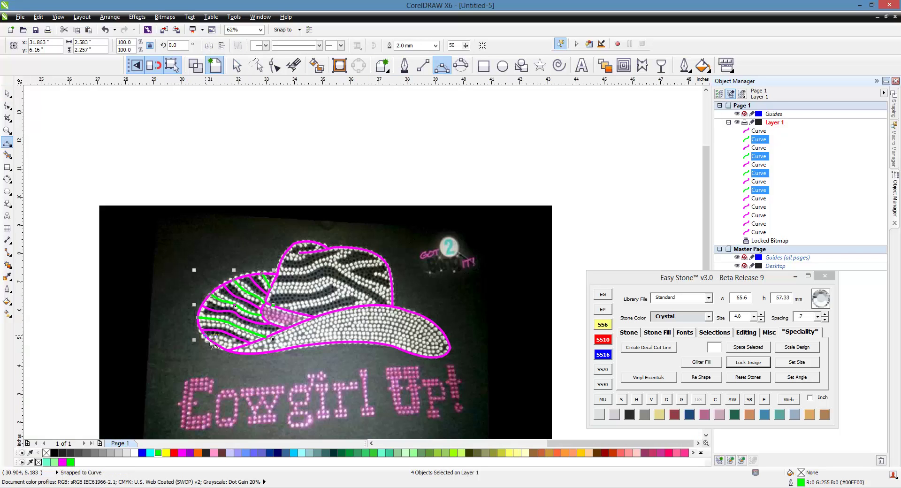
pyautogui.scroll(2, 223, 344)
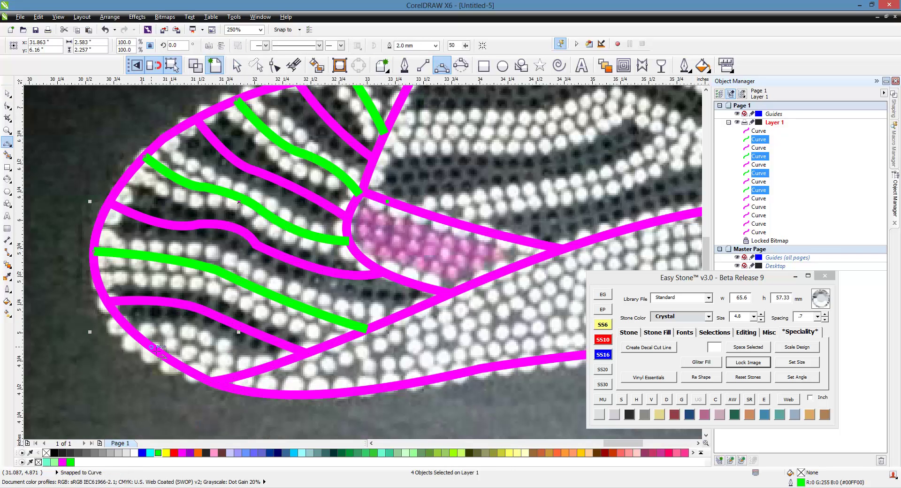
pyautogui.moveTo(153, 348); pyautogui.dragTo(256, 373)
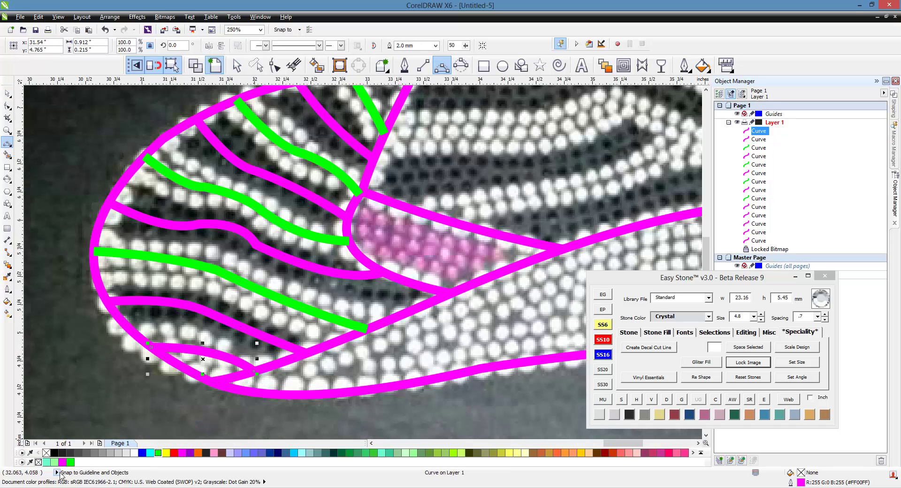
pyautogui.rightClick(70, 462)
pyautogui.scroll(-1, 149, 375)
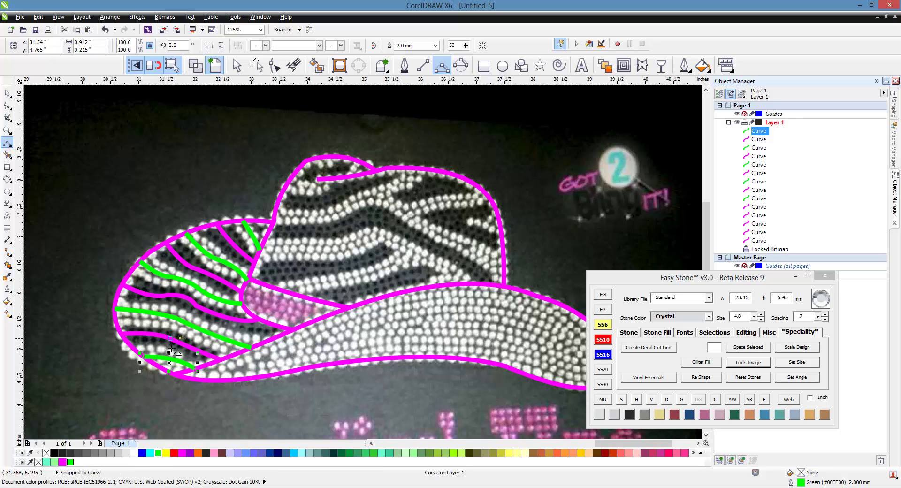
# - Trace a green curve from the green line's end along the zebra stripe to the lower outline
pyautogui.scroll(1, 402, 266)
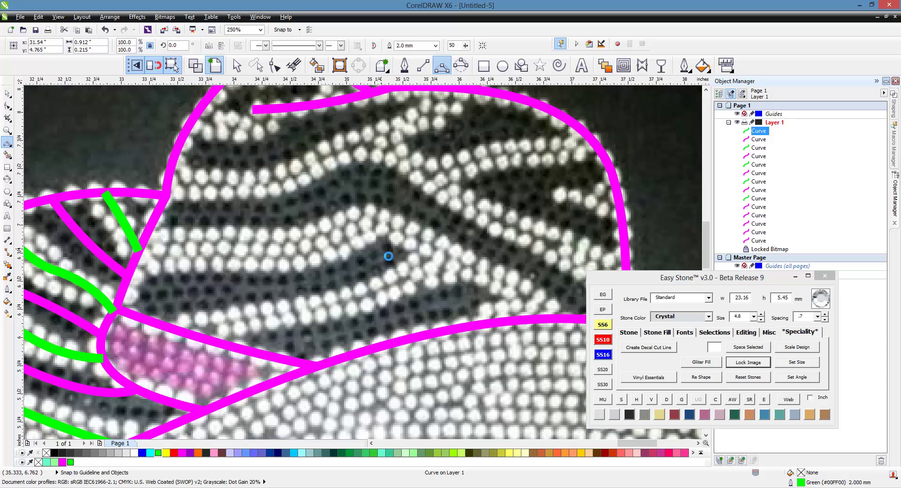
pyautogui.scroll(-1, 402, 266)
pyautogui.scroll(1, 403, 265)
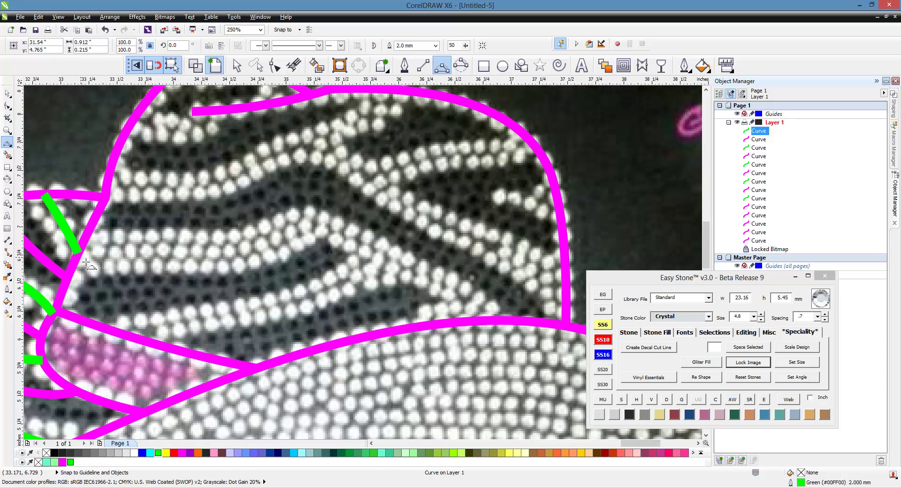
pyautogui.moveTo(85, 258); pyautogui.dragTo(205, 245)
pyautogui.click(206, 246)
pyautogui.click(297, 228)
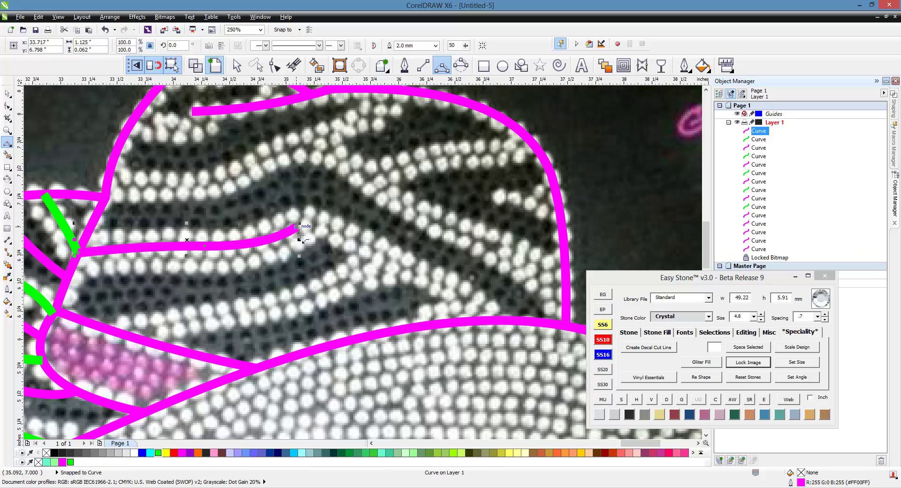
pyautogui.doubleClick(488, 322)
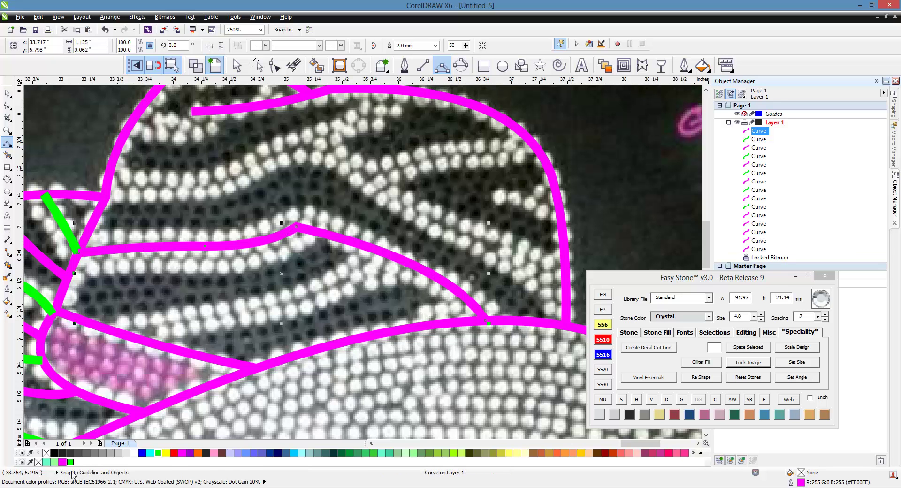
pyautogui.rightClick(71, 462)
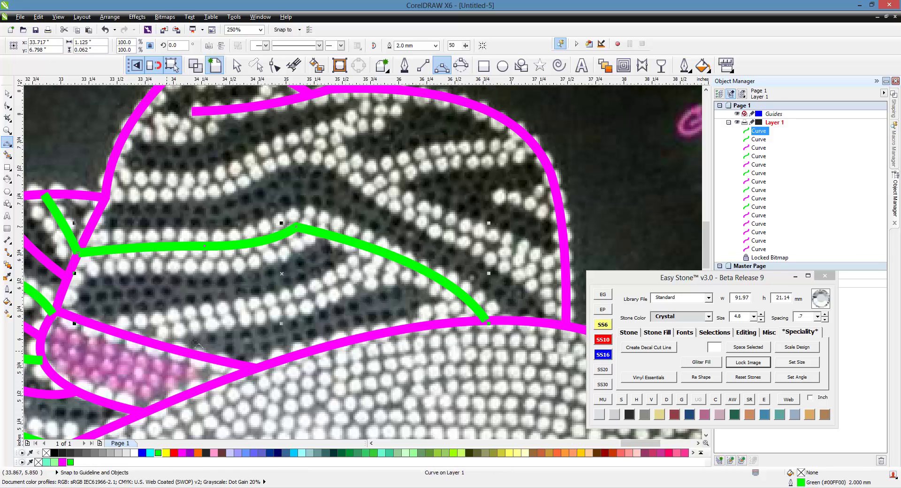
# - Add a green curve from the lower outline up along the black stripe
pyautogui.click(127, 336)
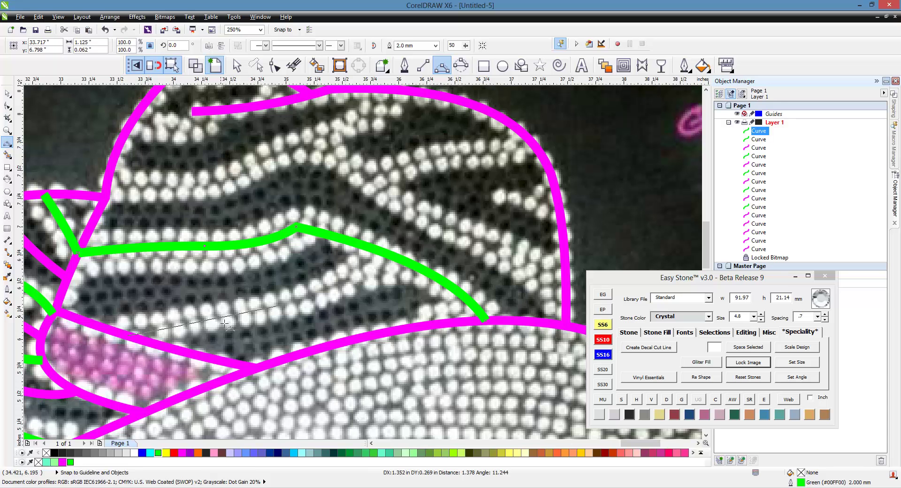
pyautogui.click(281, 304)
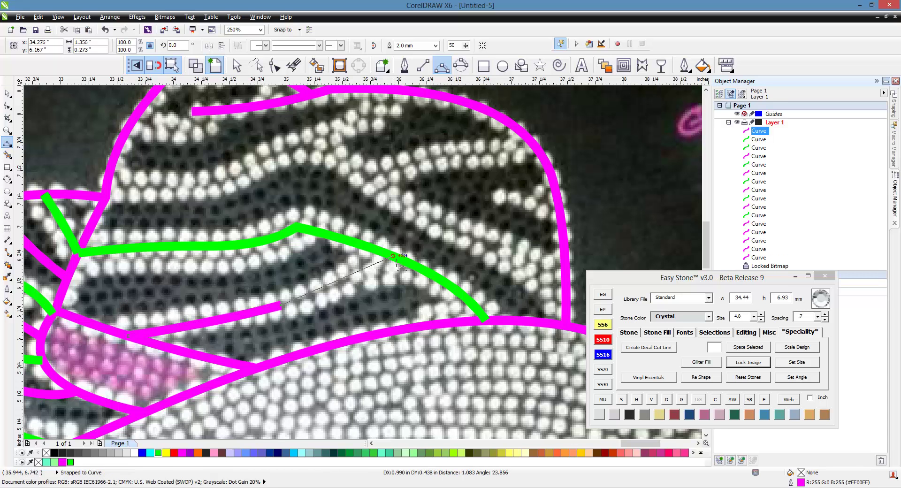
pyautogui.moveTo(392, 256); pyautogui.dragTo(362, 290)
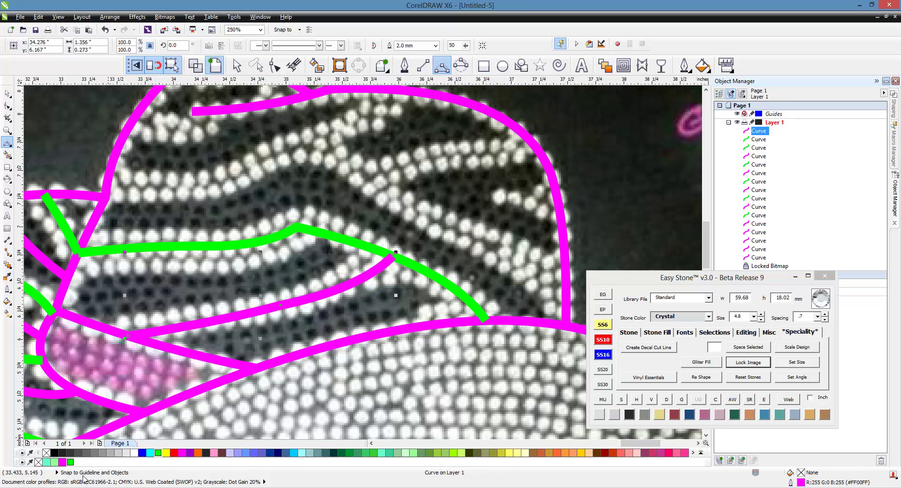
pyautogui.rightClick(70, 462)
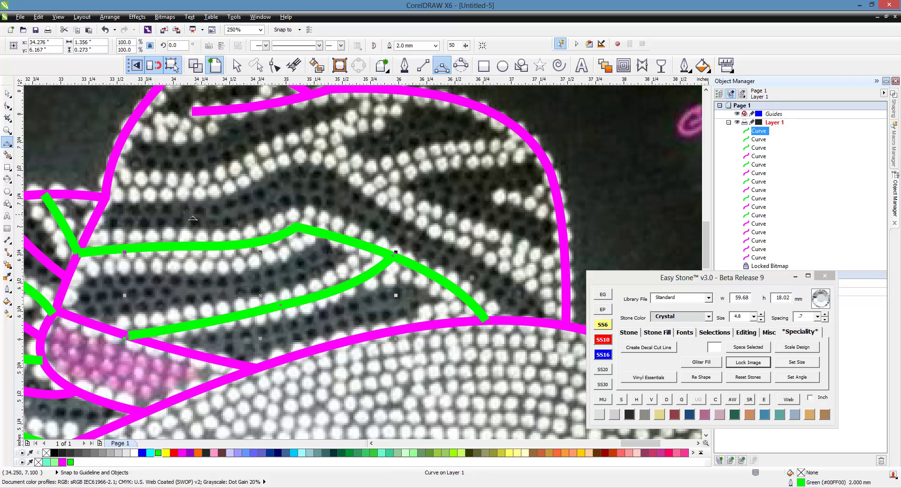
# - Trace a long green curve from the upper-left crown down to the right hat outline
pyautogui.click(113, 189)
pyautogui.moveTo(226, 177)
pyautogui.mouseDown()
pyautogui.moveTo(211, 190)
pyautogui.moveTo(232, 181)
pyautogui.mouseUp()
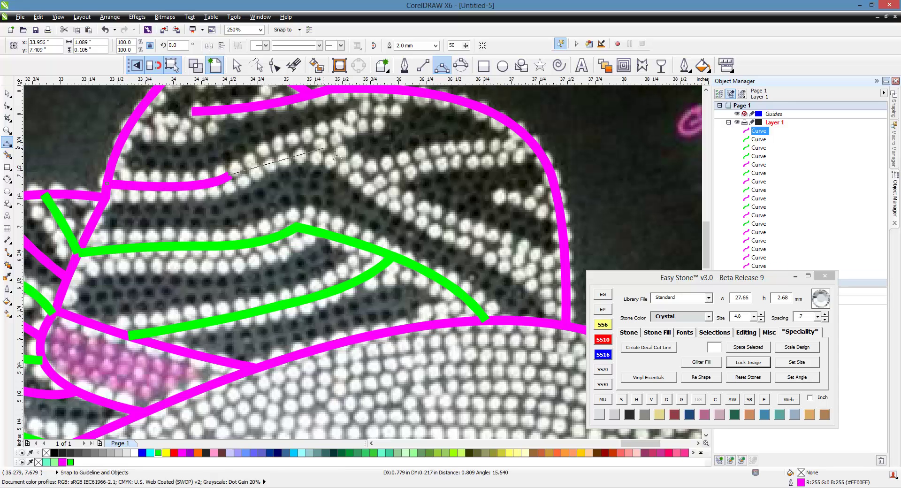
pyautogui.moveTo(333, 140); pyautogui.dragTo(301, 160)
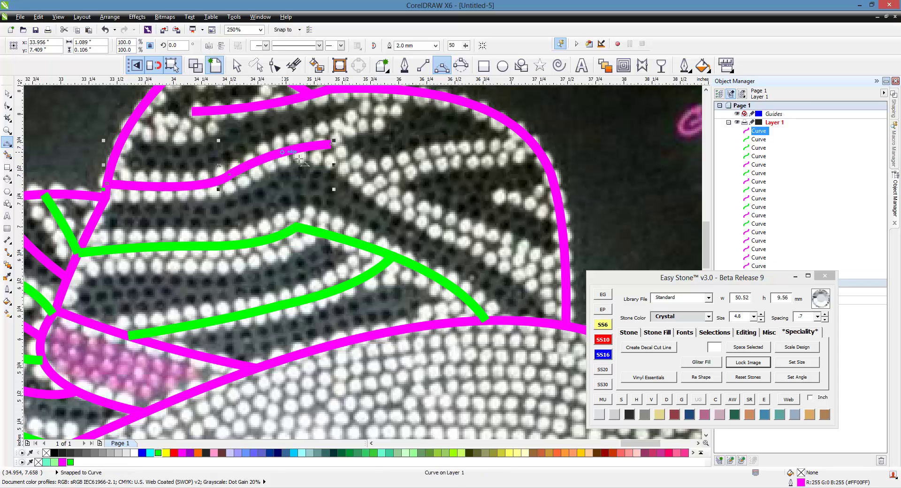
pyautogui.click(332, 143)
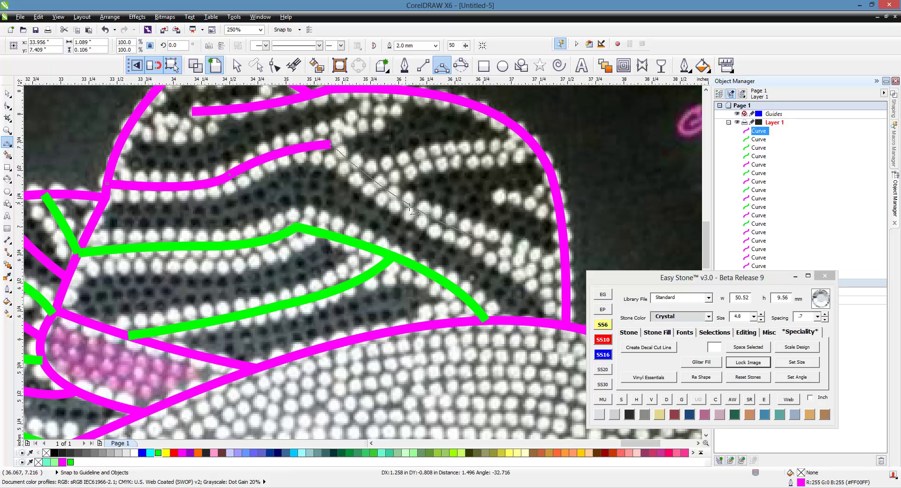
pyautogui.click(472, 236)
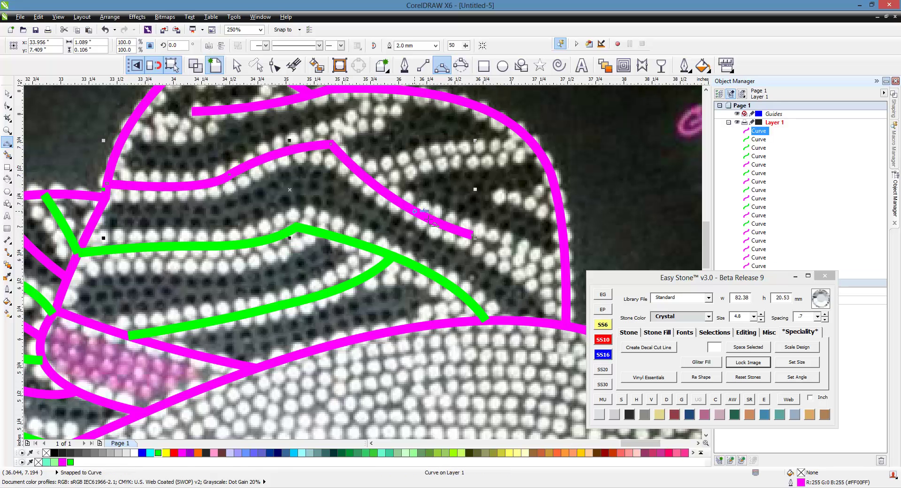
pyautogui.click(477, 239)
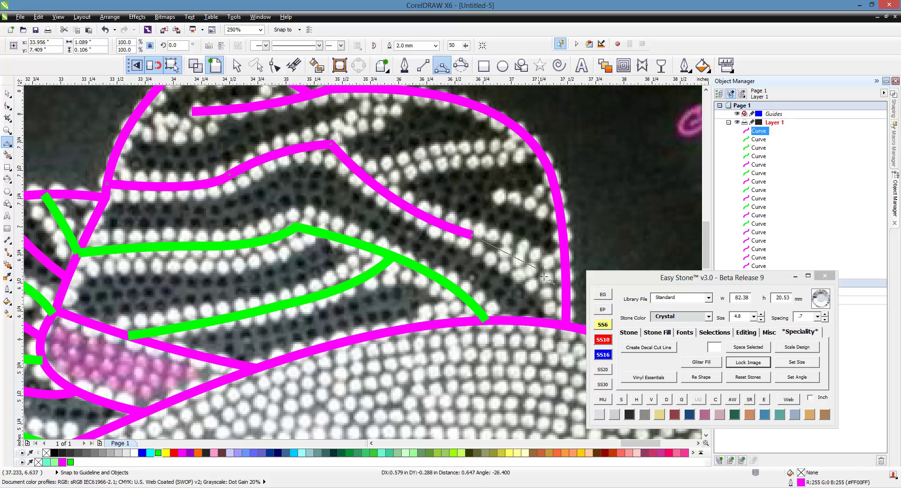
pyautogui.click(567, 296)
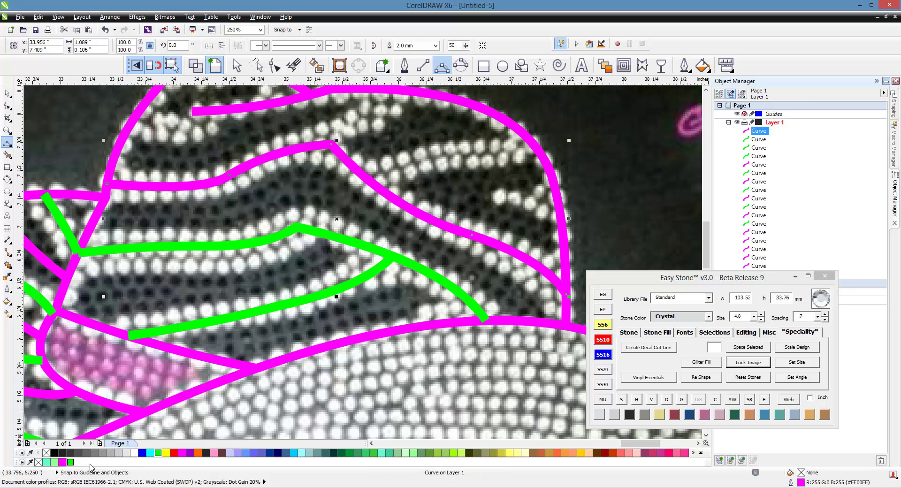
pyautogui.rightClick(70, 462)
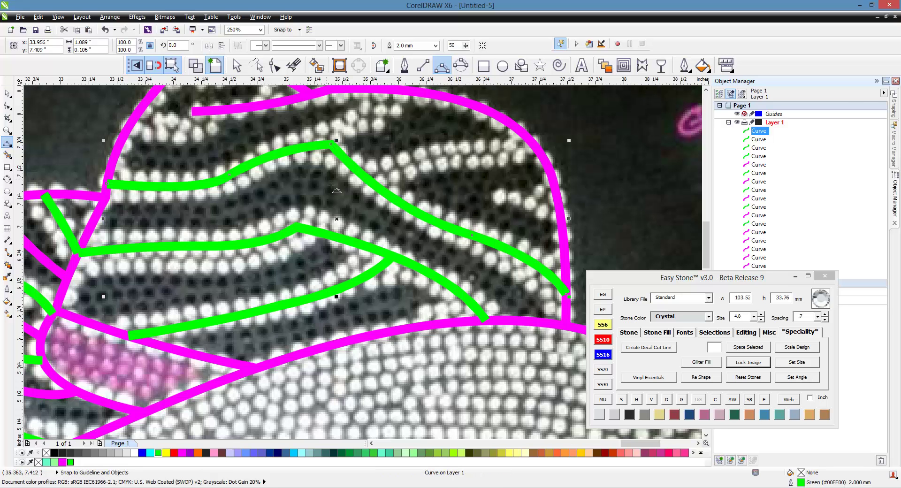
# - Draw two short lines reaching the right outline, making the first one green
pyautogui.click(371, 181)
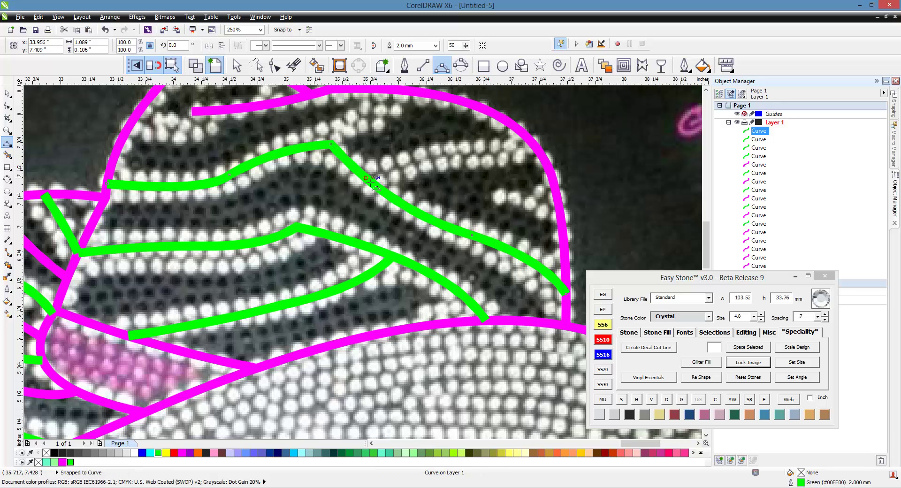
pyautogui.click(536, 148)
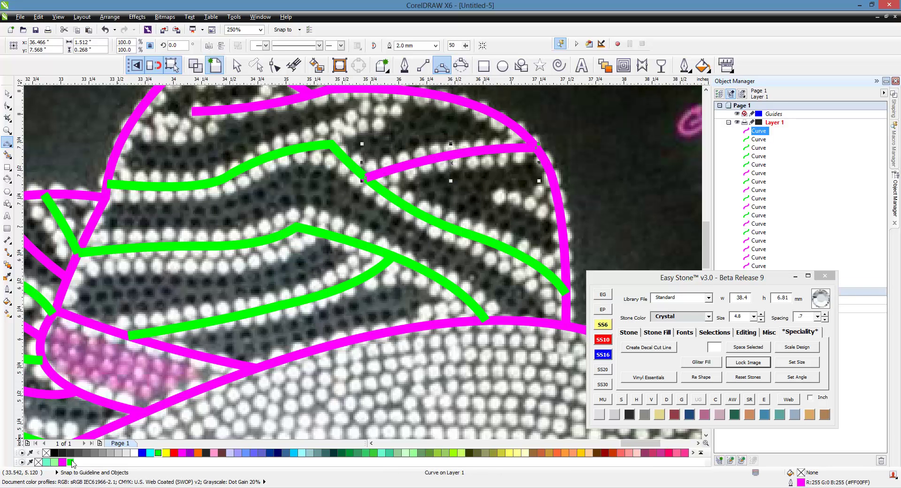
pyautogui.rightClick(71, 462)
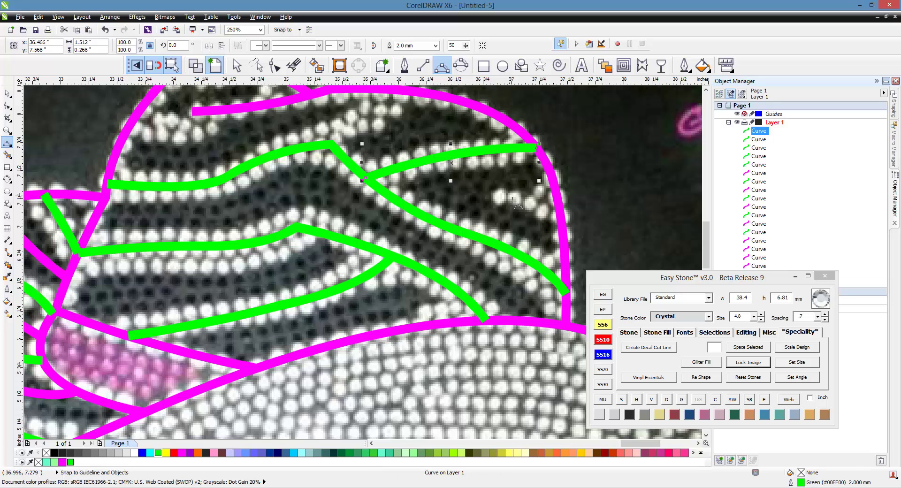
pyautogui.click(485, 192)
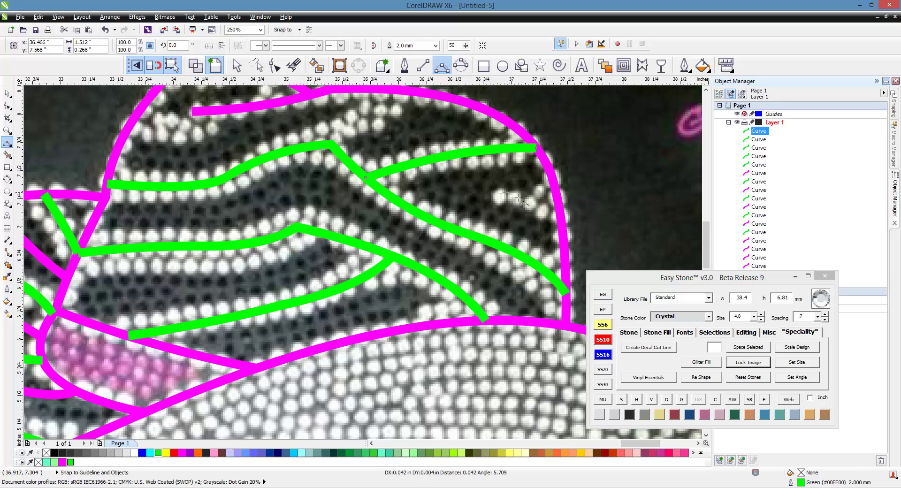
pyautogui.click(561, 214)
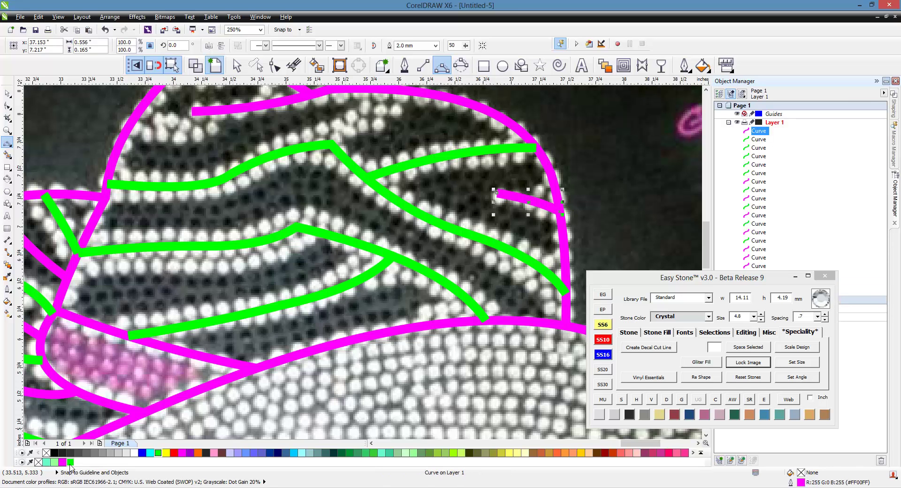
# - Make the short right-crown line green and add a green curve along the top stripe
pyautogui.rightClick(71, 462)
pyautogui.scroll(-3, 245, 276)
pyautogui.scroll(4, 244, 277)
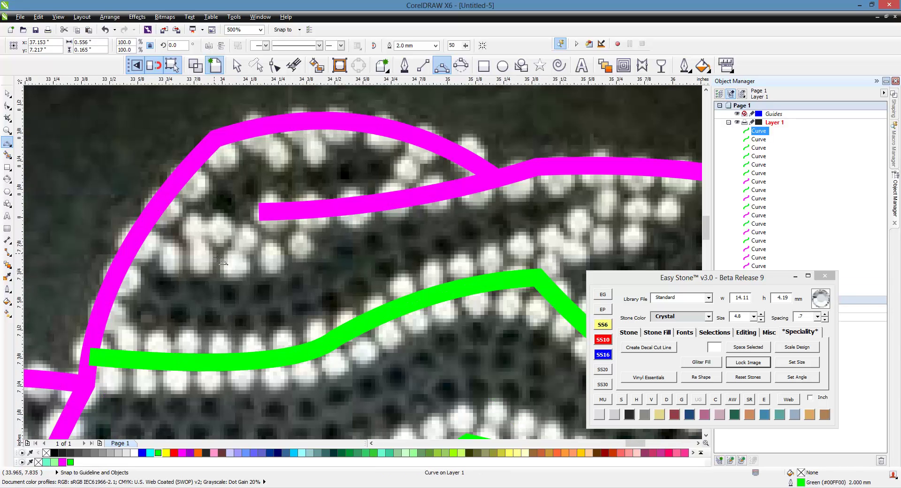
pyautogui.click(135, 239)
pyautogui.moveTo(325, 220); pyautogui.dragTo(325, 206)
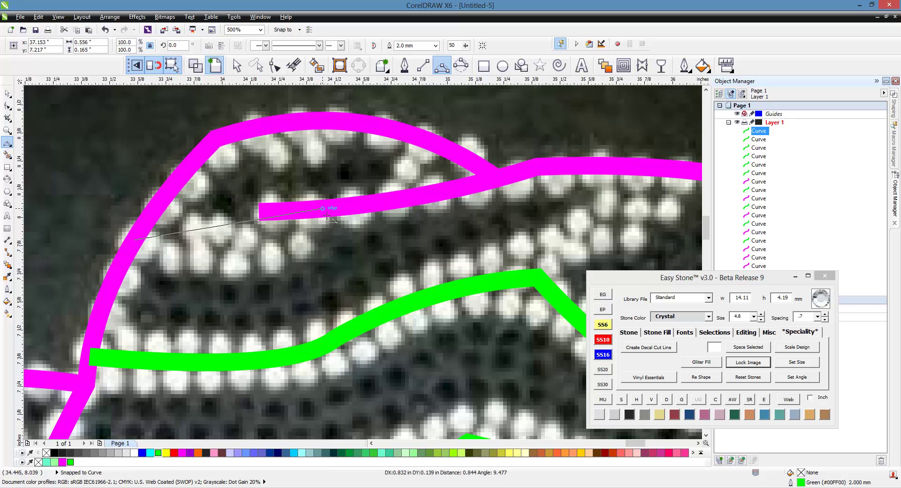
pyautogui.click(251, 254)
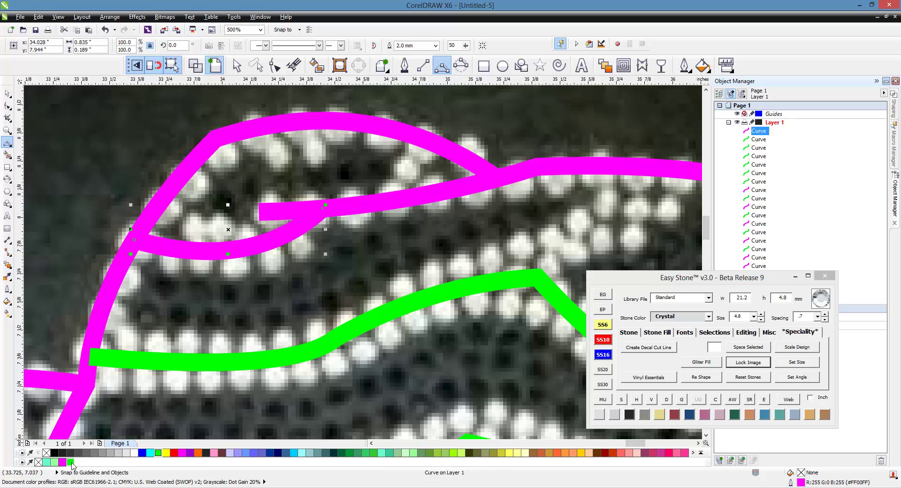
pyautogui.rightClick(70, 462)
# - Draw a magenta curve from the left outline across the crown to the upper outline
pyautogui.scroll(-2, 313, 195)
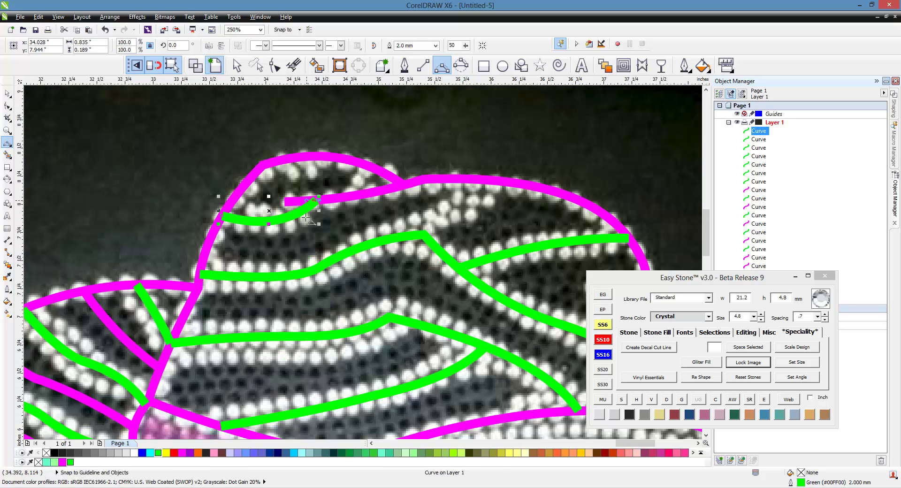
pyautogui.scroll(2, 293, 245)
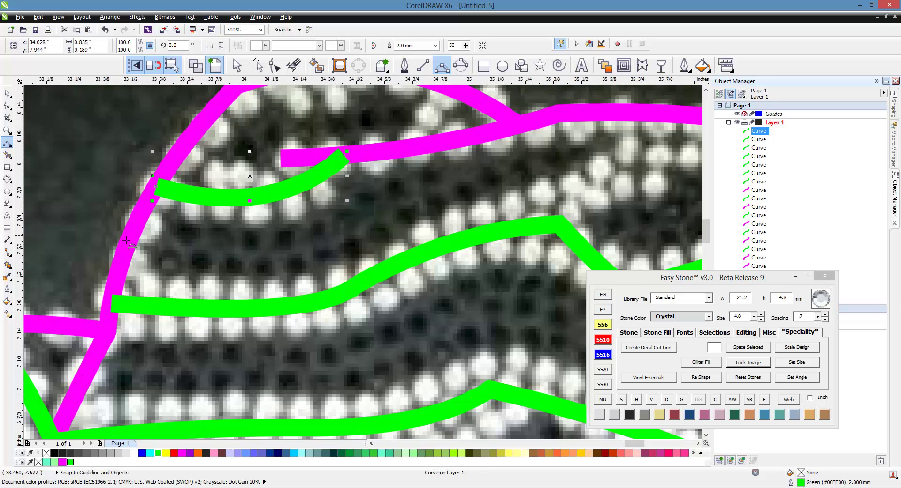
pyautogui.moveTo(127, 242); pyautogui.dragTo(611, 113)
pyautogui.click(319, 255)
pyautogui.click(507, 171)
pyautogui.scroll(-2, 275, 185)
pyautogui.scroll(2, 275, 183)
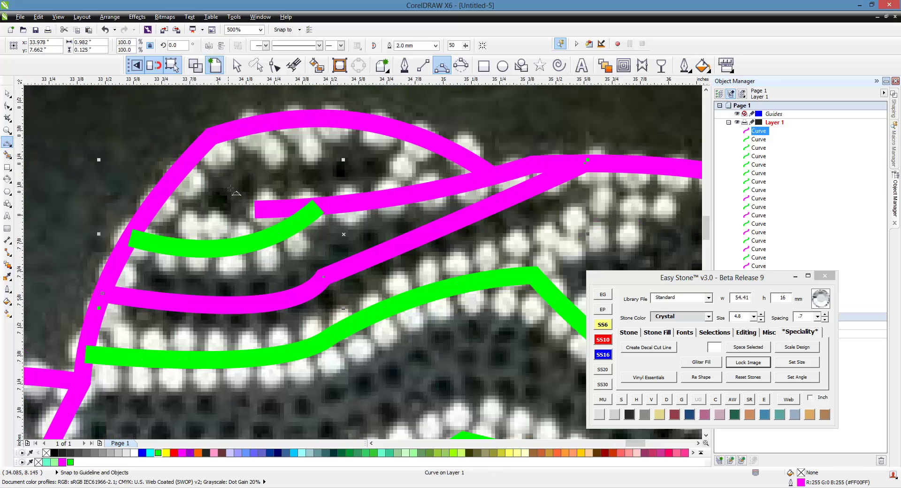
pyautogui.moveTo(176, 174); pyautogui.dragTo(419, 144)
# - Finish the arc and draw a magenta line from the green curve to the outline
pyautogui.click(305, 141)
pyautogui.scroll(-2, 338, 283)
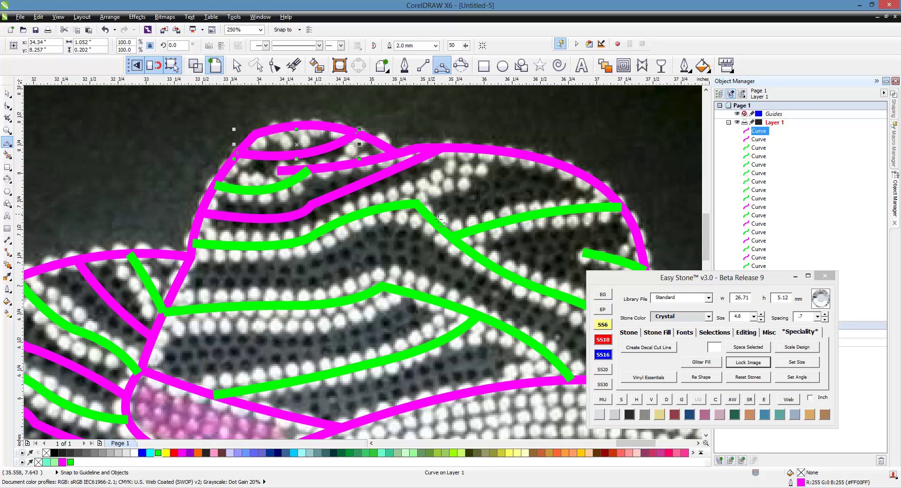
pyautogui.moveTo(431, 216); pyautogui.dragTo(577, 176)
pyautogui.click(511, 187)
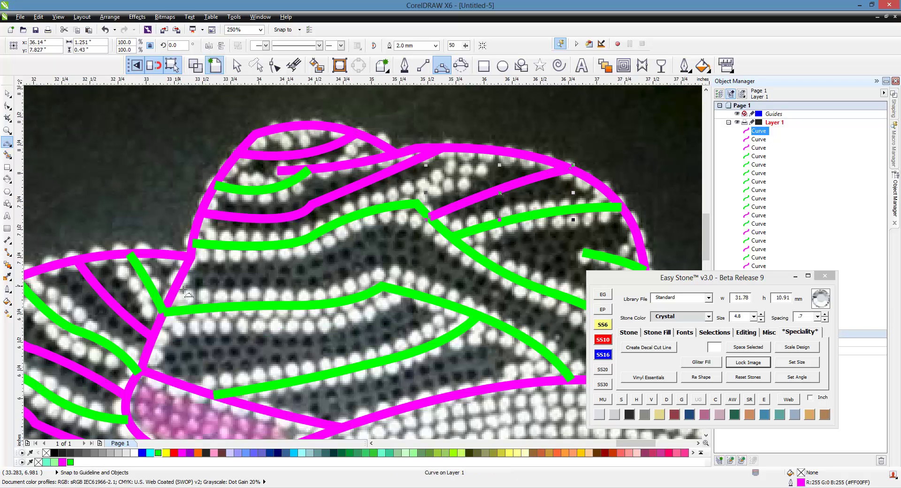
# - Trace a multi-segment magenta stripe from the left outline across the crown's lower middle
pyautogui.moveTo(183, 272); pyautogui.dragTo(422, 277)
pyautogui.click(328, 285)
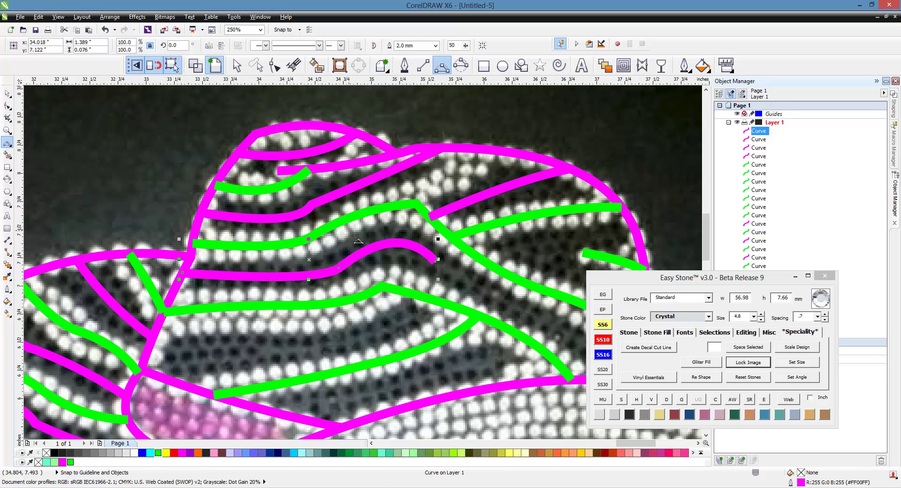
pyautogui.click(355, 234)
pyautogui.scroll(-2, 355, 235)
pyautogui.scroll(2, 390, 243)
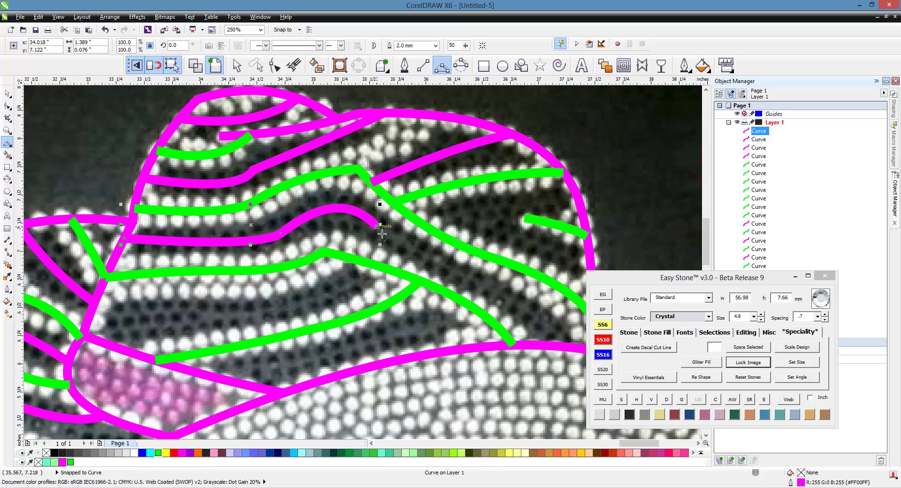
pyautogui.click(376, 226)
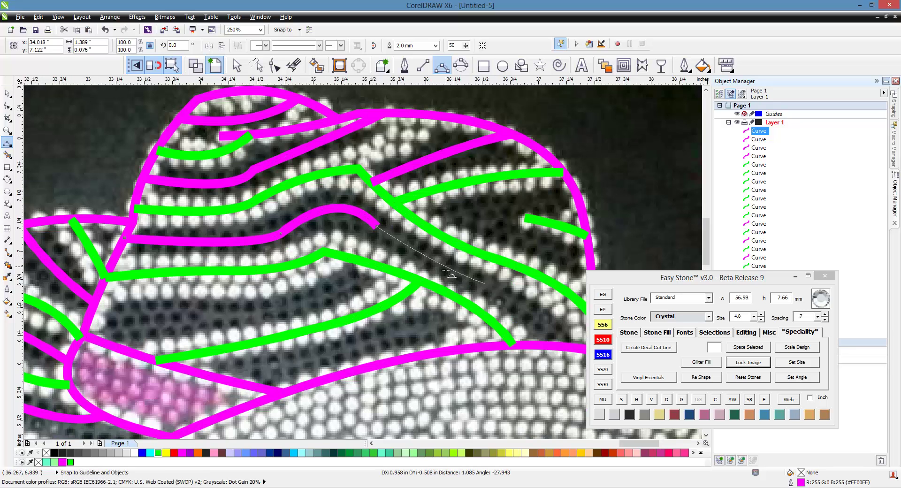
pyautogui.click(485, 285)
pyautogui.click(487, 289)
pyautogui.doubleClick(557, 344)
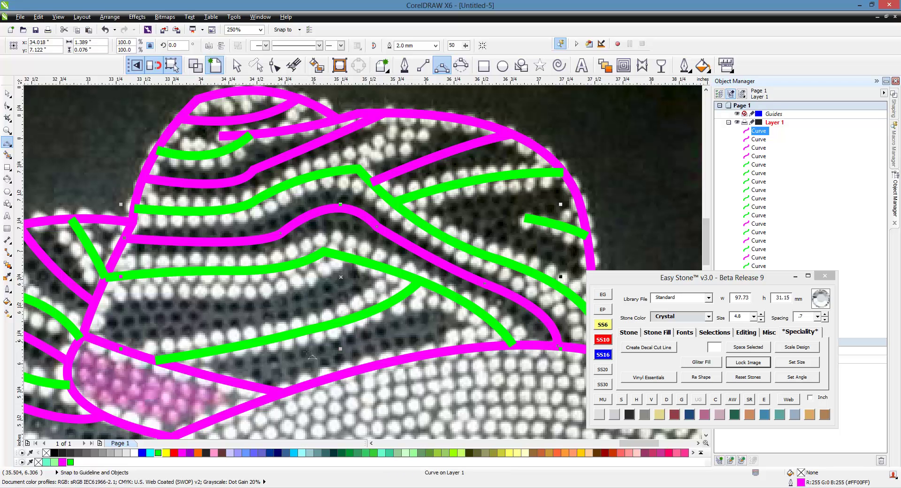
# - Add a magenta stripe across the crown and begin another curving down from the left brim
pyautogui.click(222, 380)
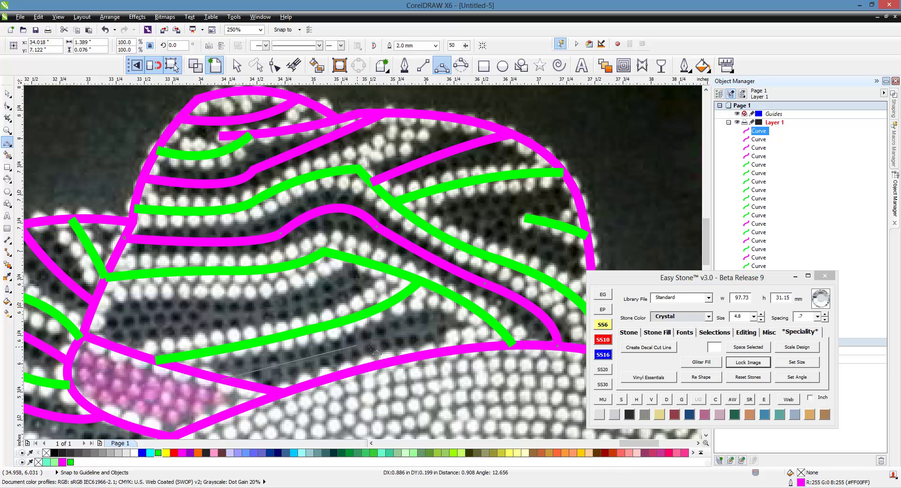
pyautogui.doubleClick(470, 304)
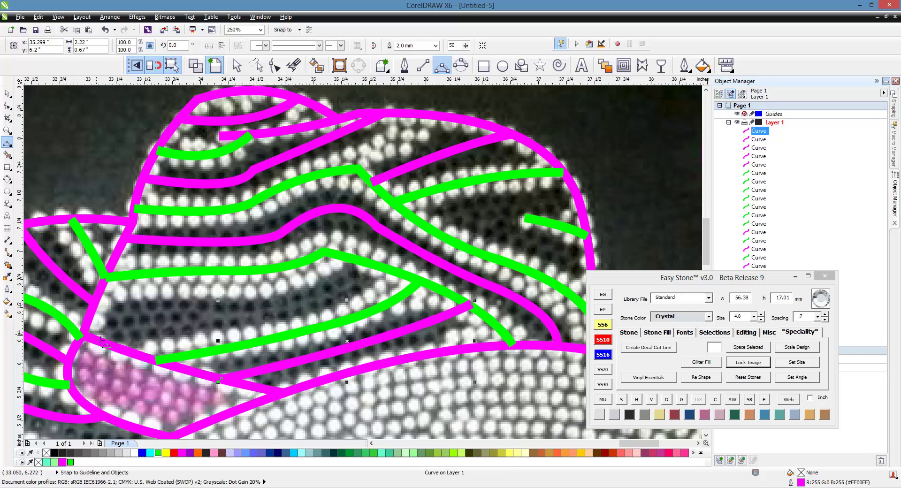
pyautogui.click(91, 337)
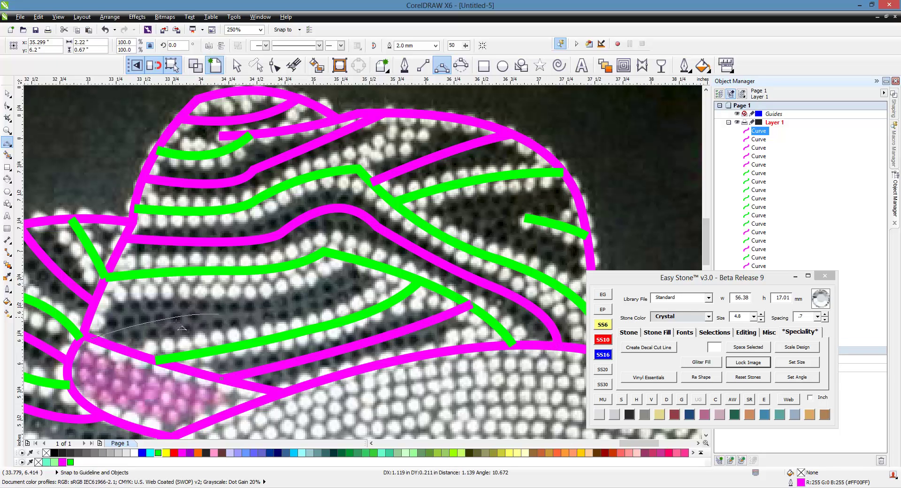
pyautogui.moveTo(218, 313); pyautogui.dragTo(252, 309)
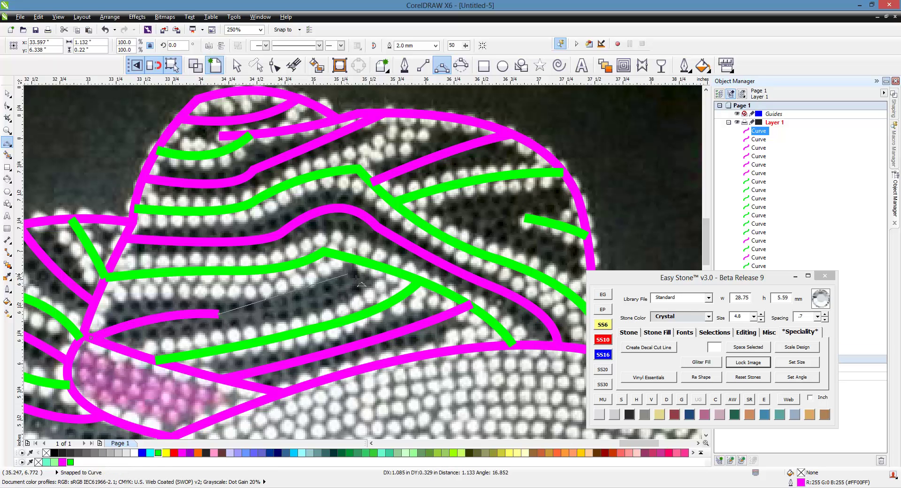
# - Finish the last stripe, then marquee-select the whole tracing and move it right of the photo
pyautogui.moveTo(375, 265); pyautogui.dragTo(343, 304)
pyautogui.scroll(-2, 343, 304)
pyautogui.scroll(-1, 290, 257)
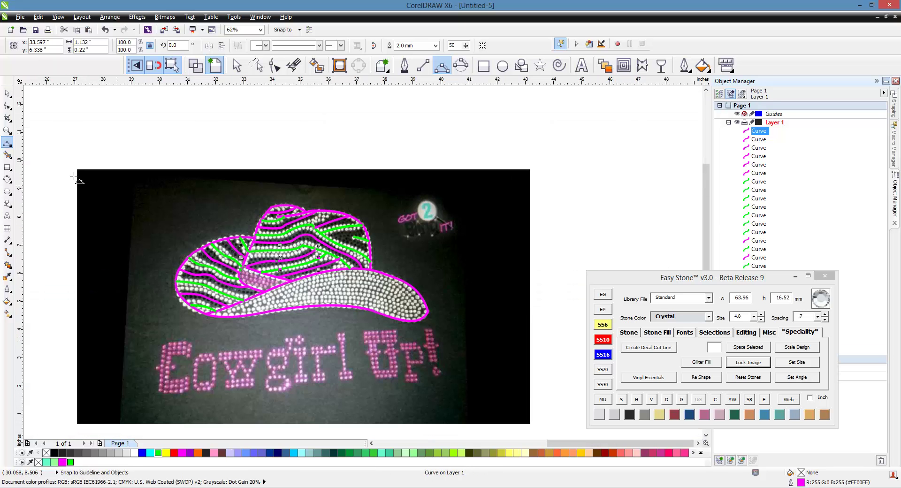
pyautogui.click(8, 94)
pyautogui.moveTo(125, 138); pyautogui.dragTo(470, 362)
pyautogui.scroll(-1, 240, 173)
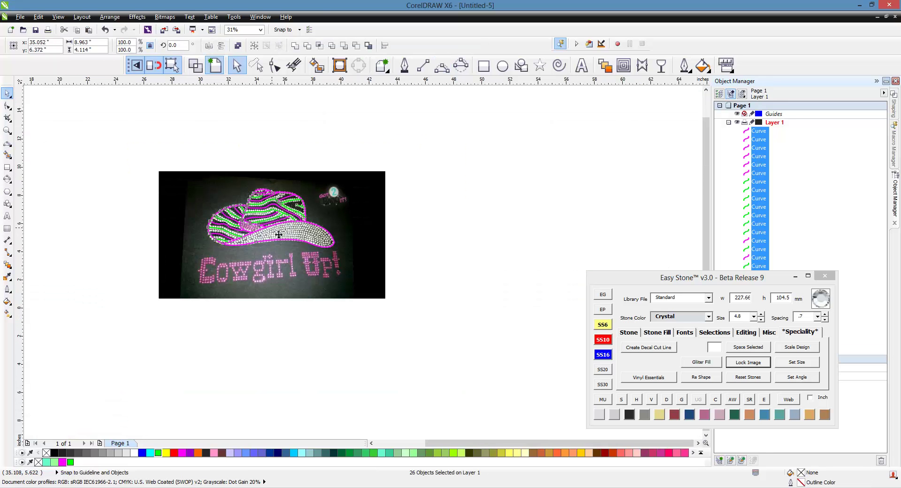
pyautogui.moveTo(281, 230); pyautogui.dragTo(496, 244)
pyautogui.click(485, 288)
# - Reselect all 26 hat curves and rotate them together by about 7.7°, then deselect
pyautogui.scroll(1, 494, 228)
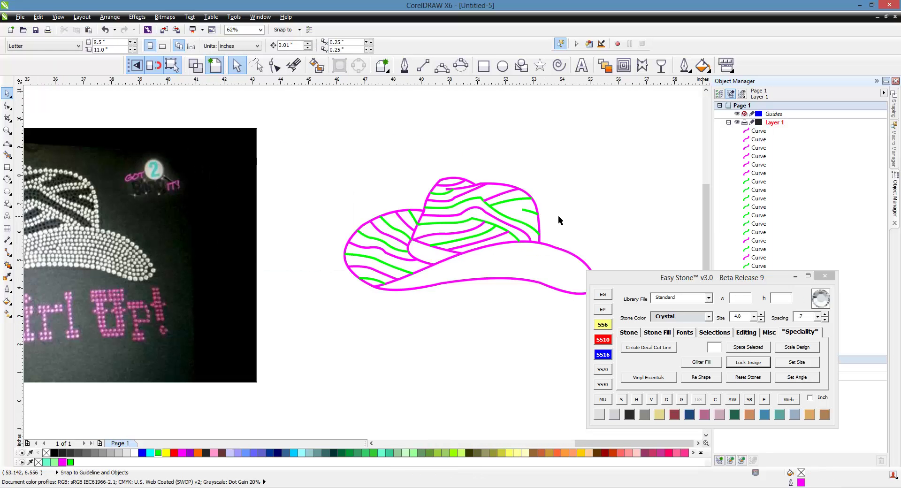
pyautogui.moveTo(592, 213); pyautogui.dragTo(335, 300)
pyautogui.scroll(-1, 282, 249)
pyautogui.scroll(1, 413, 263)
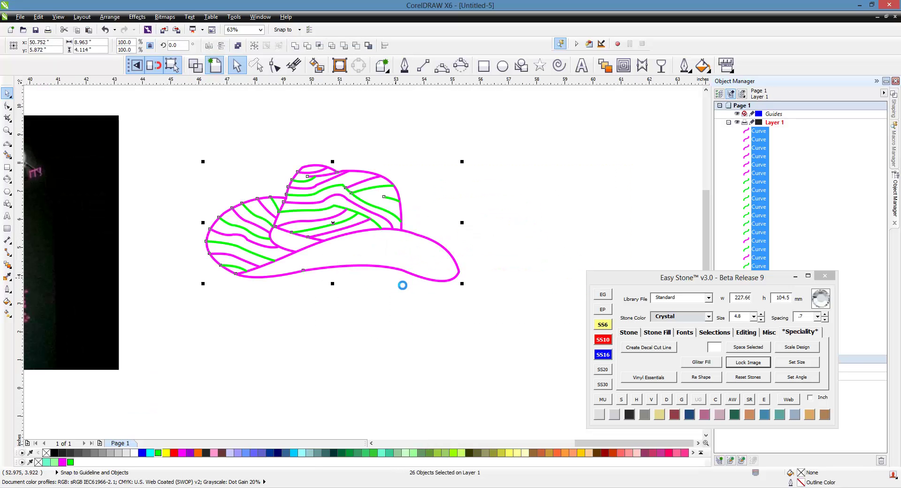
pyautogui.moveTo(470, 294)
pyautogui.mouseDown()
pyautogui.moveTo(479, 274)
pyautogui.moveTo(472, 305)
pyautogui.mouseUp()
pyautogui.click(378, 333)
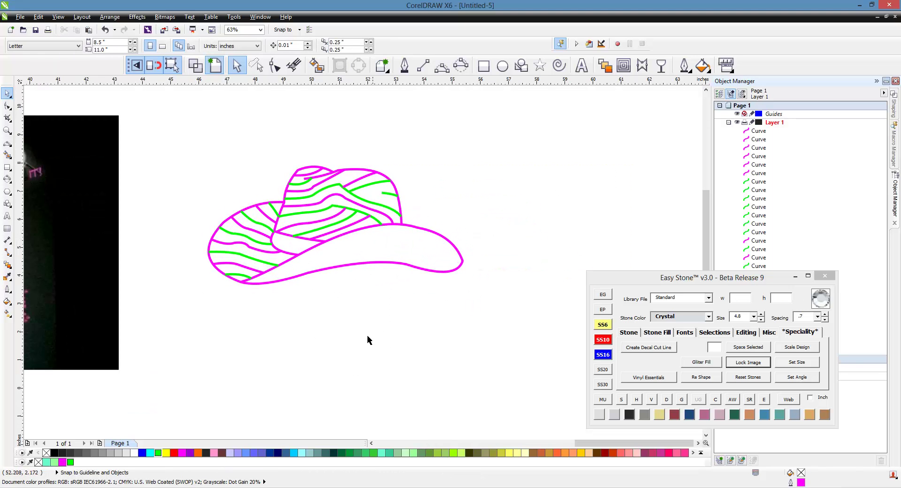
pyautogui.scroll(-2, 443, 251)
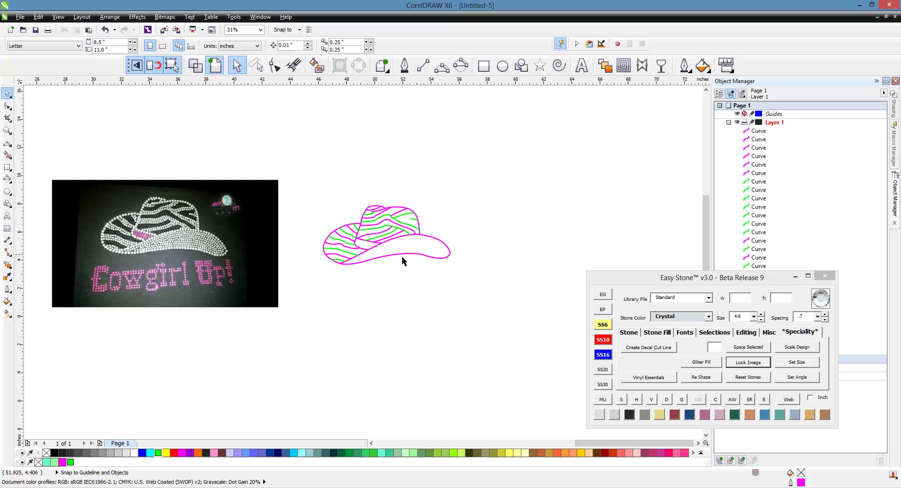
pyautogui.scroll(2, 409, 262)
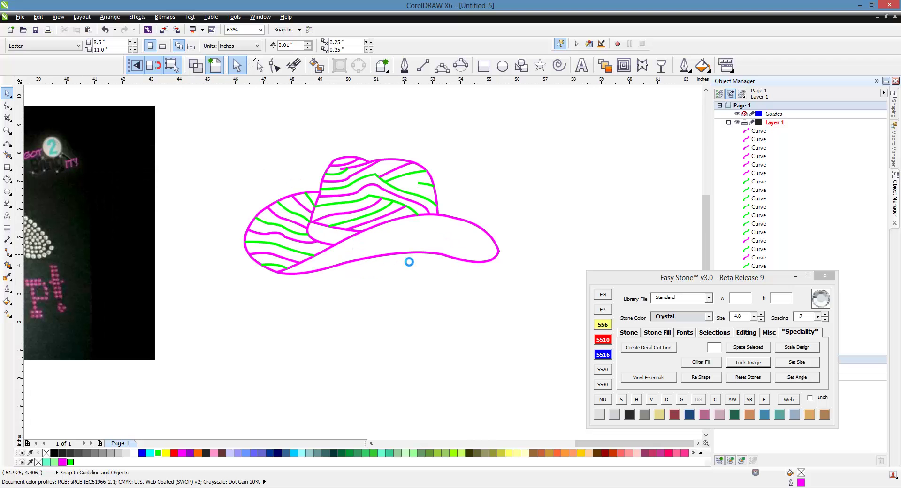
pyautogui.scroll(2, 500, 240)
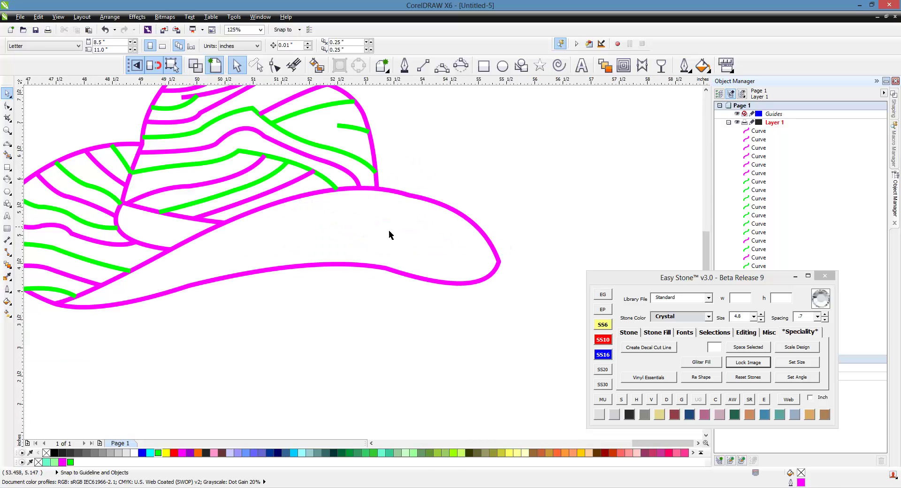
# - Edit the brim curve's nodes: add and remove nodes along it and smooth its sharp tip
pyautogui.press('F10')
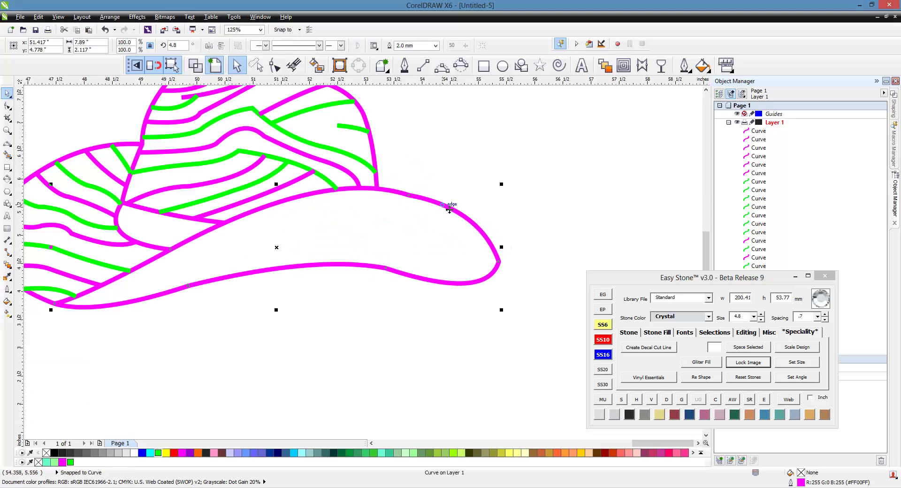
pyautogui.click(377, 192)
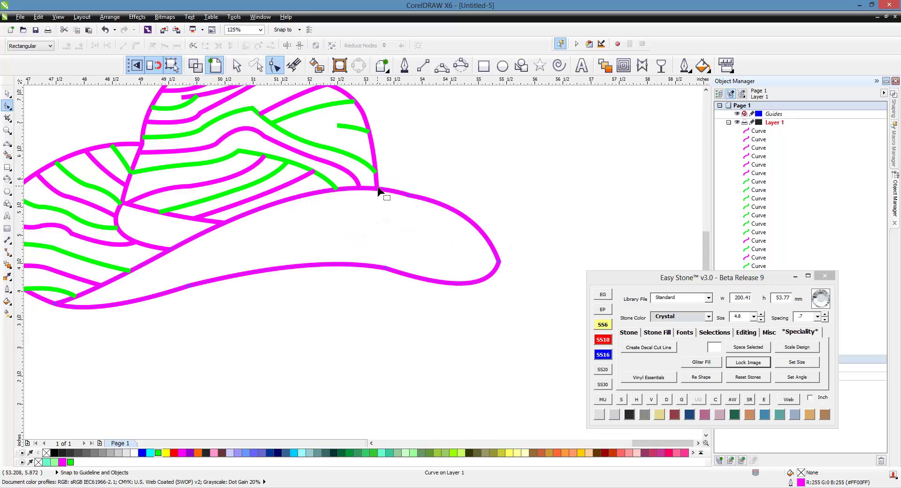
pyautogui.click(409, 199)
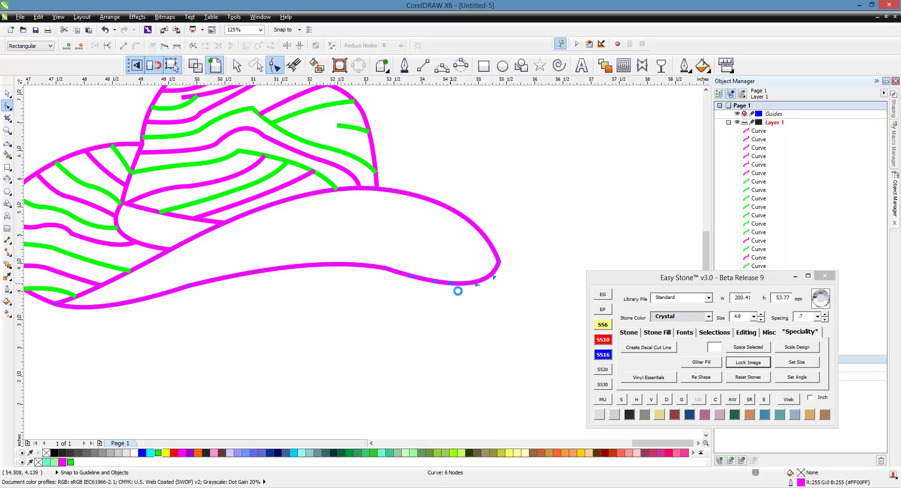
pyautogui.doubleClick(470, 223)
pyautogui.click(500, 261)
pyautogui.press('s')
pyautogui.doubleClick(305, 267)
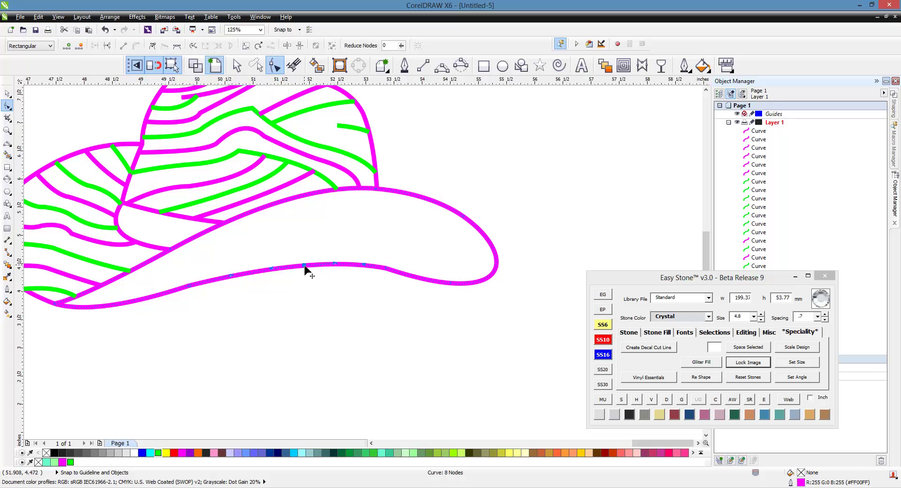
pyautogui.doubleClick(386, 269)
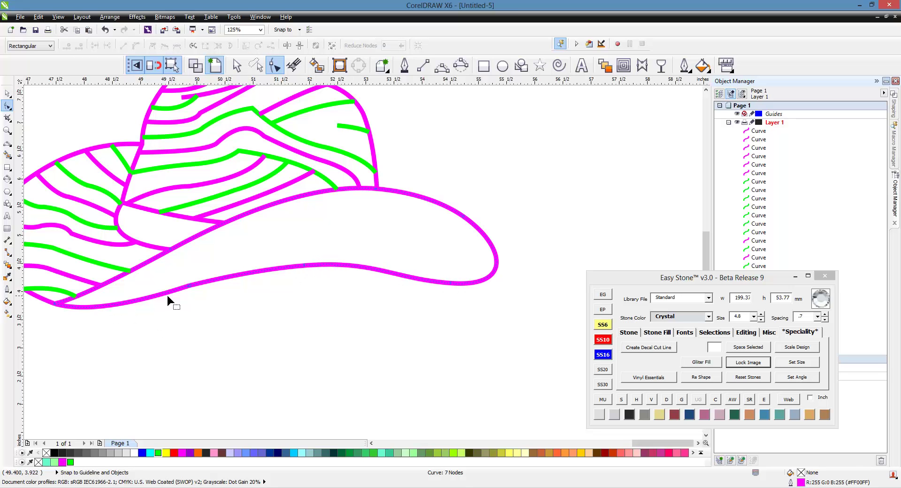
pyautogui.click(257, 272)
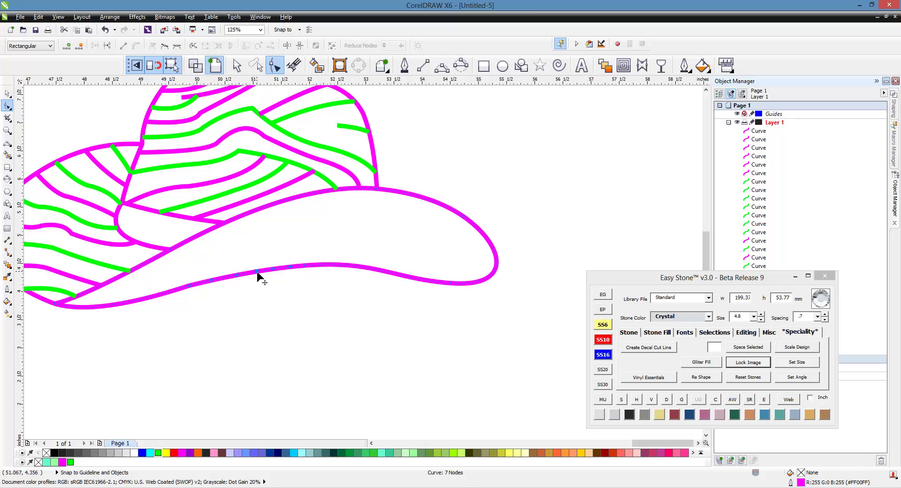
pyautogui.doubleClick(97, 307)
pyautogui.doubleClick(92, 308)
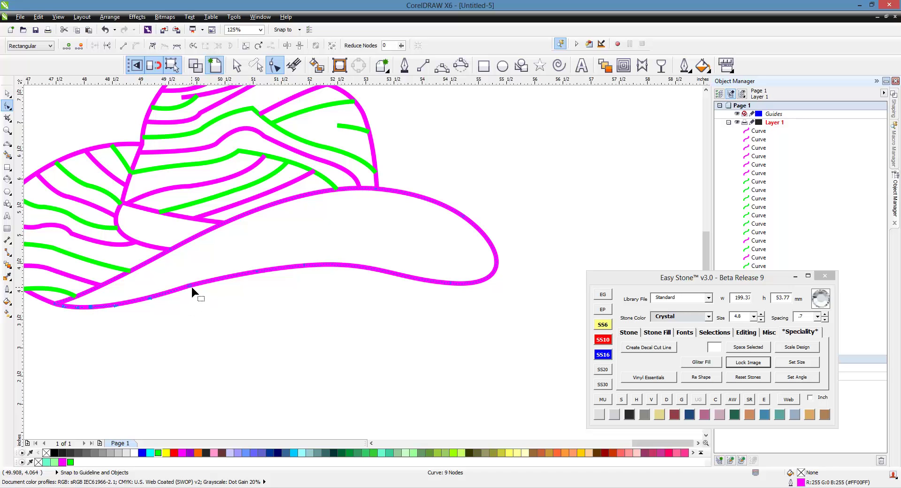
pyautogui.doubleClick(188, 287)
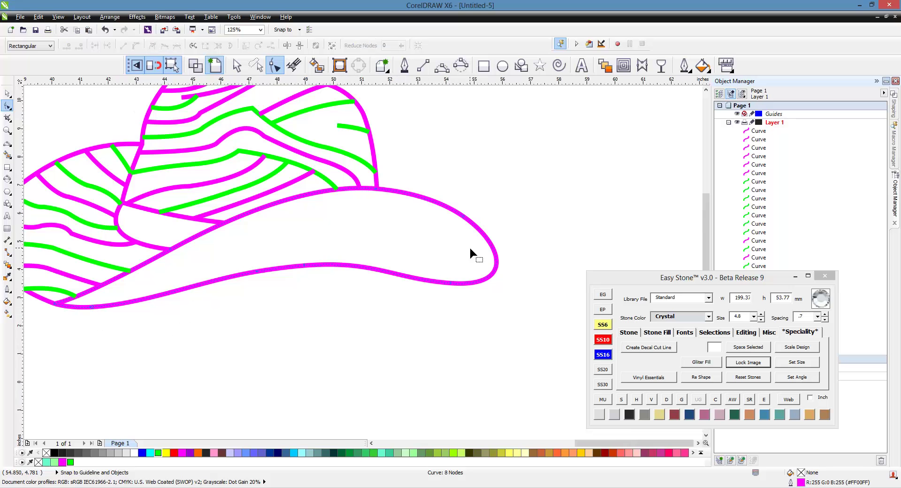
# - Add and remove nodes on the brim's upper edge curve
pyautogui.scroll(-2, 315, 277)
pyautogui.scroll(3, 201, 275)
pyautogui.scroll(2, 269, 223)
pyautogui.scroll(-2, 257, 283)
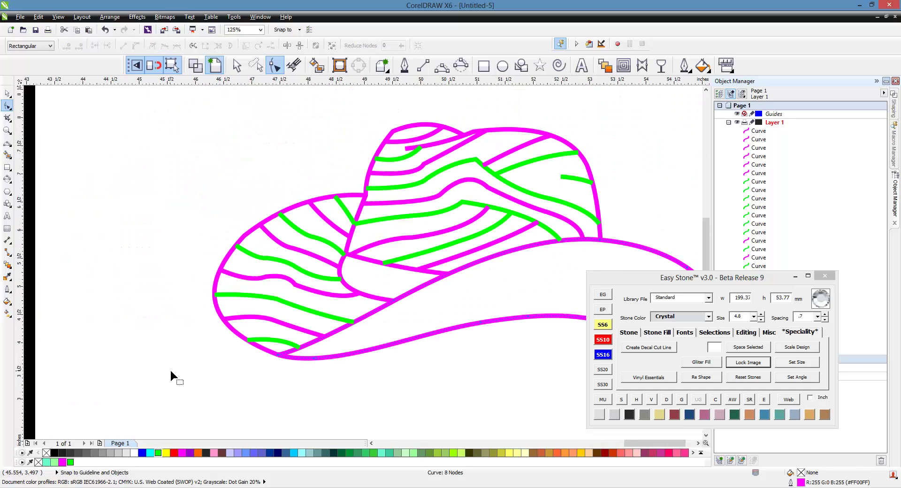
pyautogui.scroll(2, 267, 227)
pyautogui.click(229, 247)
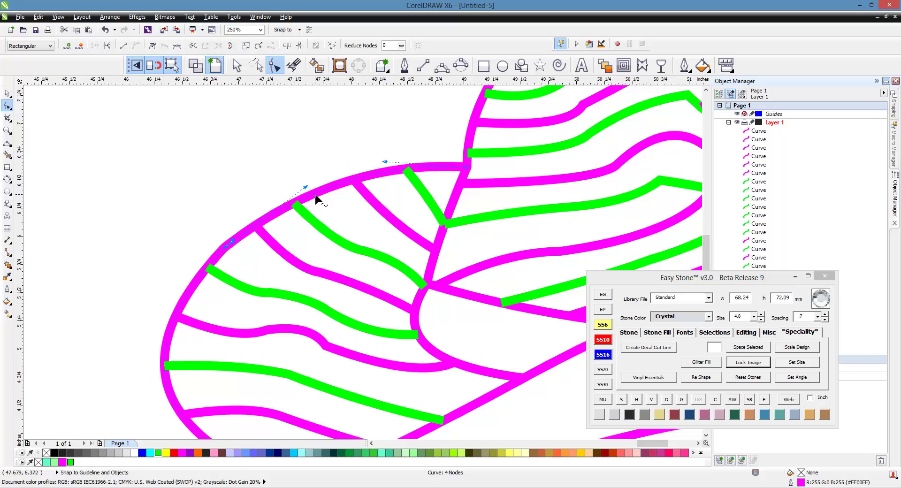
pyautogui.doubleClick(316, 195)
pyautogui.doubleClick(175, 403)
pyautogui.doubleClick(226, 247)
pyautogui.scroll(-2, 230, 244)
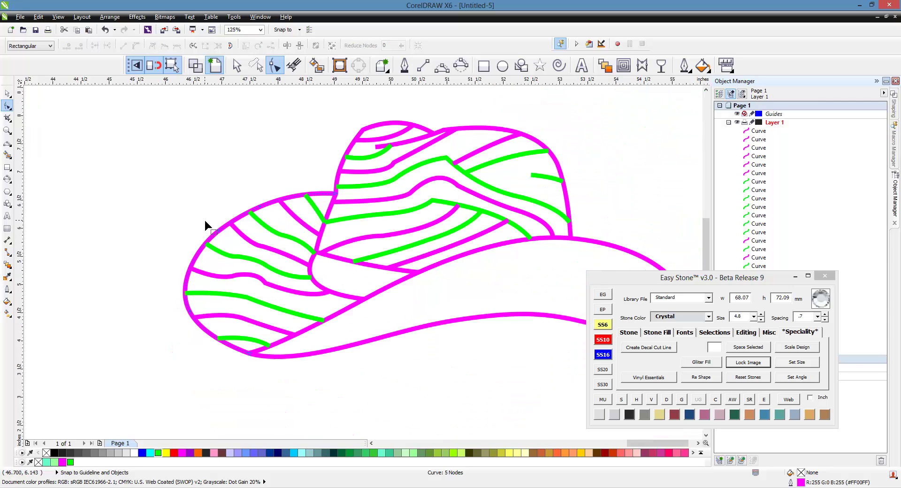
pyautogui.scroll(2, 390, 135)
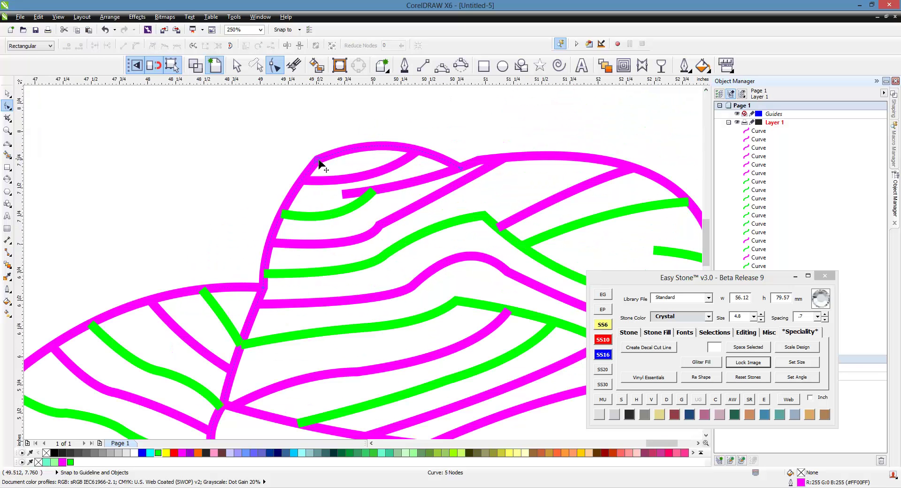
# - Remove surplus nodes at the crown's top-left and along its top curve
pyautogui.doubleClick(317, 159)
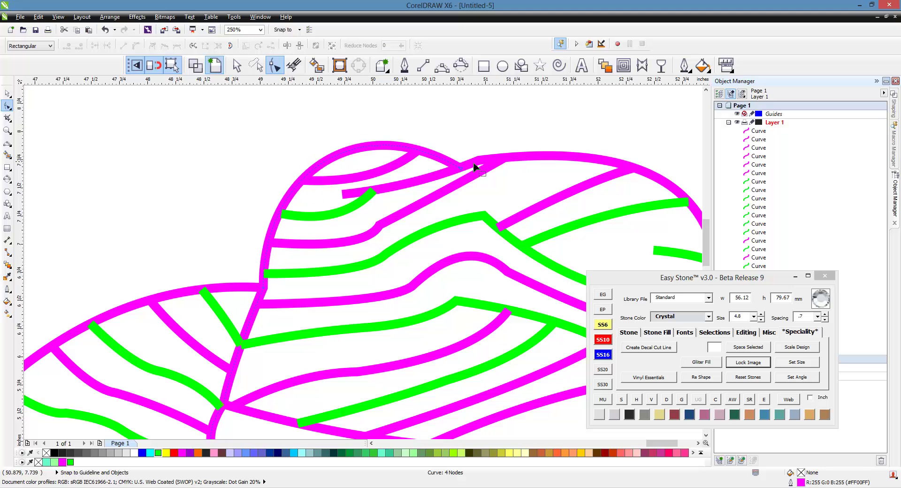
pyautogui.scroll(-2, 568, 165)
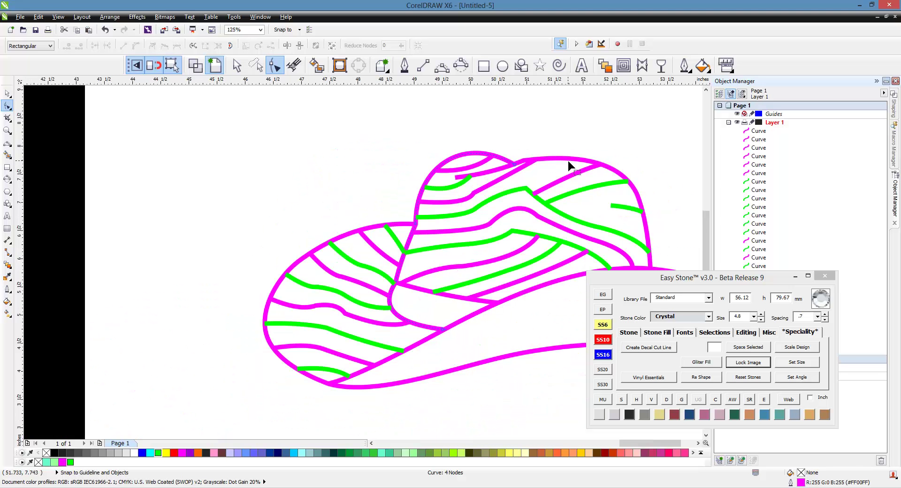
pyautogui.scroll(4, 568, 165)
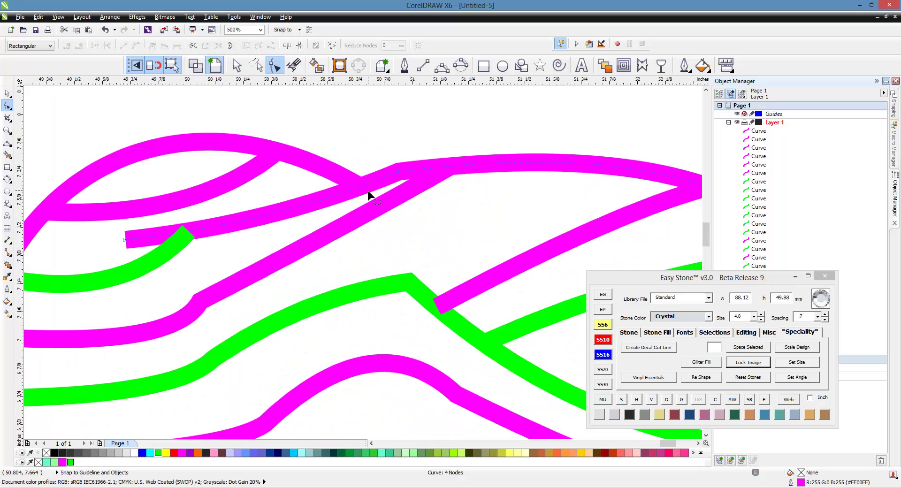
pyautogui.click(361, 192)
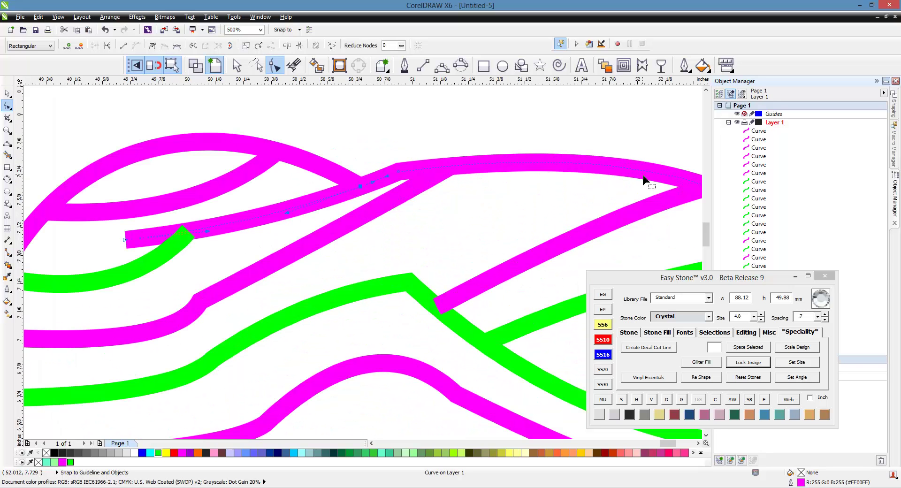
pyautogui.moveTo(648, 176); pyautogui.dragTo(404, 158)
pyautogui.doubleClick(398, 171)
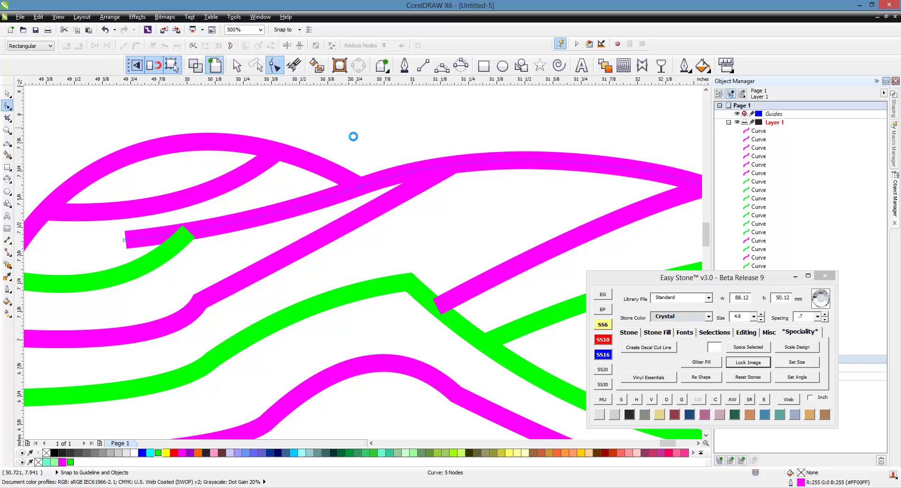
pyautogui.scroll(-1, 346, 131)
pyautogui.scroll(-1, 347, 132)
pyautogui.scroll(1, 478, 183)
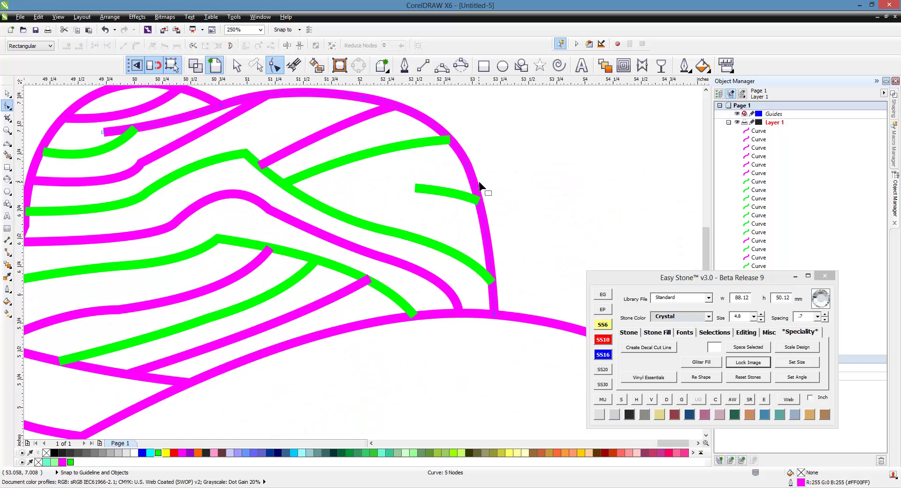
pyautogui.scroll(1, 478, 184)
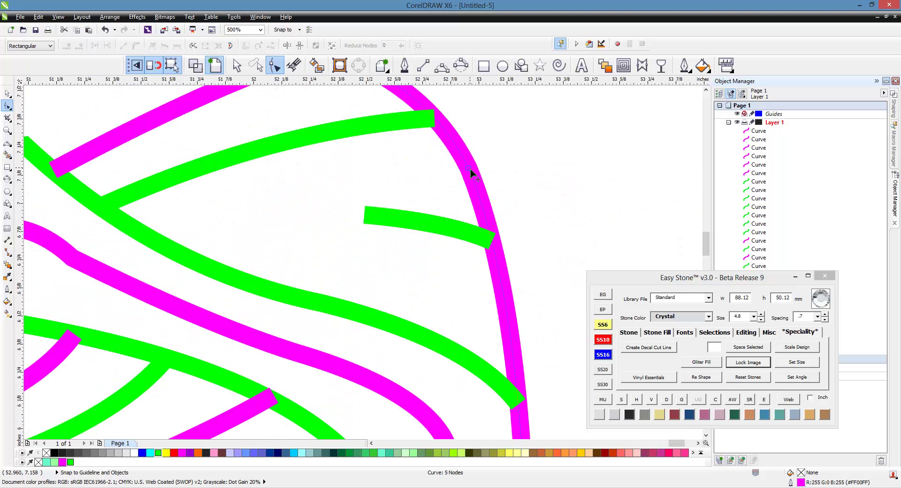
# - Make the crown outline's right-edge node Smooth and return to the Pick tool
pyautogui.rightClick(468, 168)
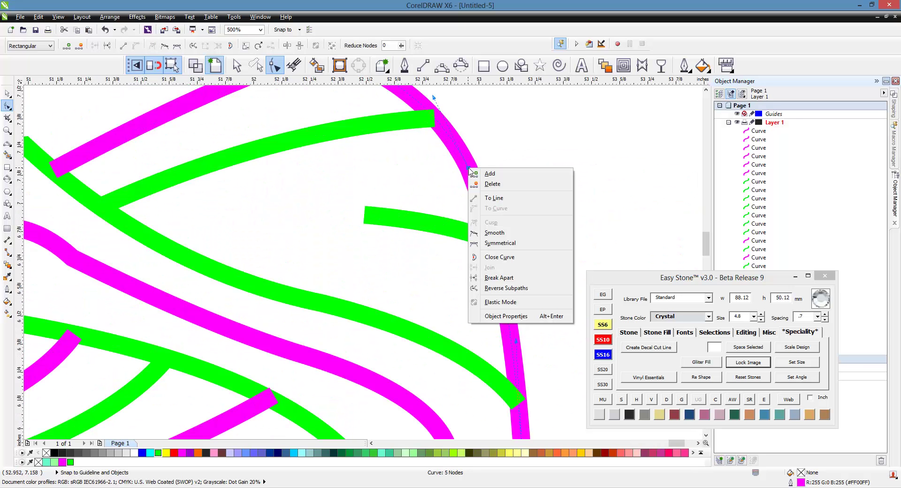
pyautogui.click(493, 237)
pyautogui.scroll(-1, 431, 197)
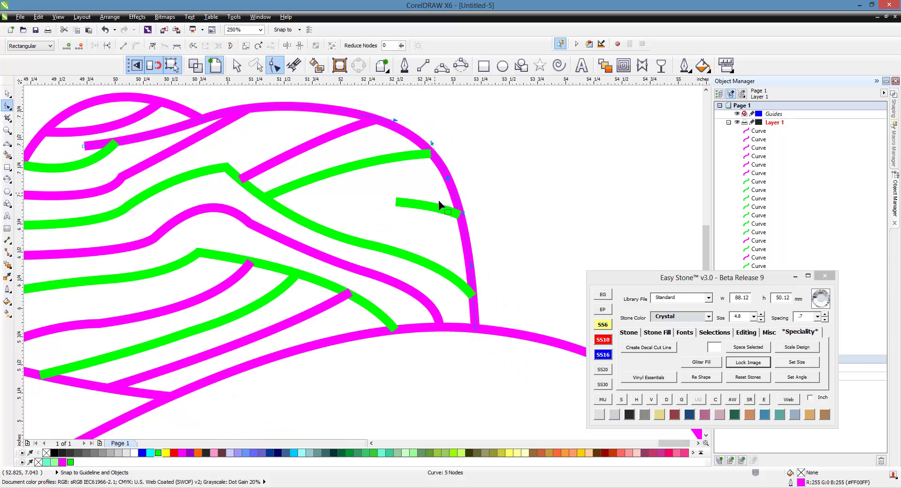
pyautogui.scroll(-1, 475, 268)
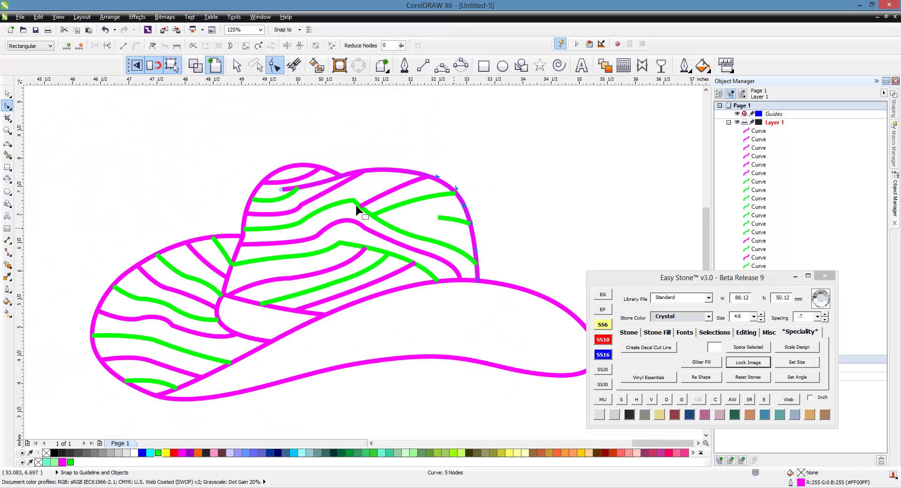
pyautogui.click(8, 94)
pyautogui.click(165, 140)
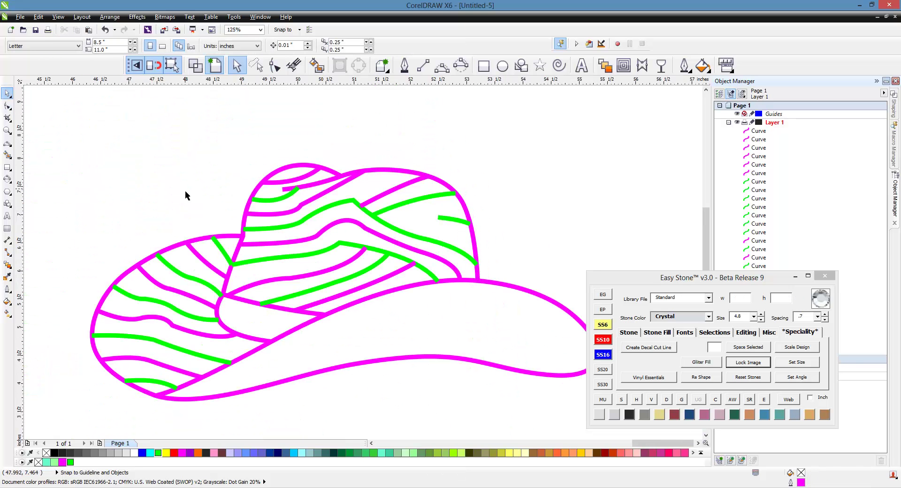
# - Marquee-select the whole hat and drop a duplicate to the right of it
pyautogui.scroll(-1, 185, 190)
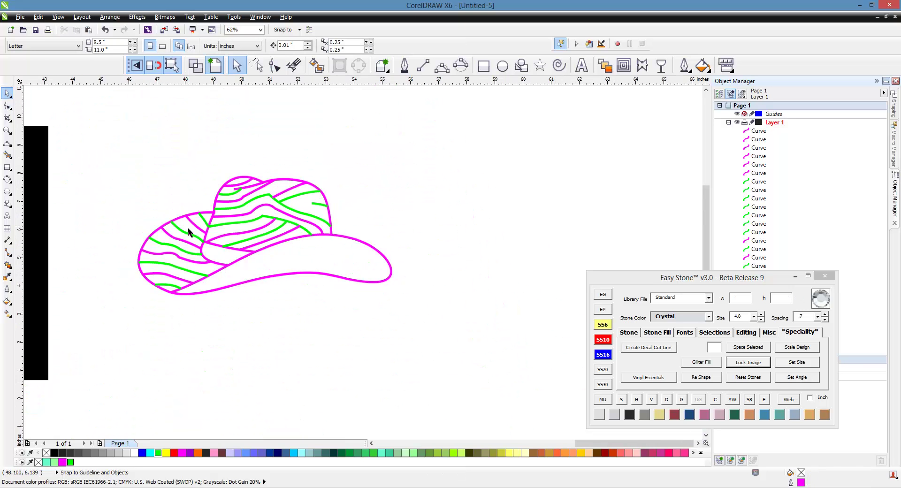
pyautogui.moveTo(452, 155); pyautogui.dragTo(91, 357)
pyautogui.scroll(-1, 89, 234)
pyautogui.scroll(1, 169, 241)
pyautogui.moveTo(190, 229); pyautogui.dragTo(521, 202)
pyautogui.click(505, 301)
# - Delete the copied hat's brim curves, then undo the deletion
pyautogui.scroll(1, 466, 165)
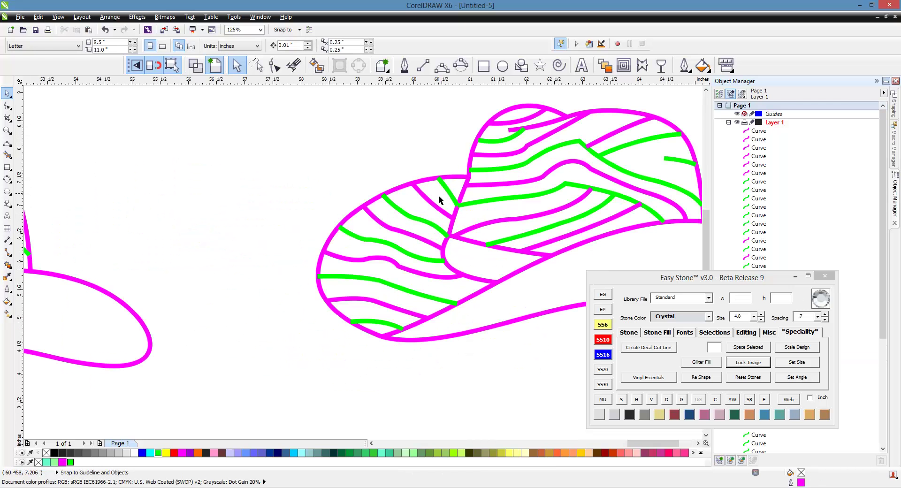
pyautogui.moveTo(438, 195); pyautogui.dragTo(398, 292)
pyautogui.press('Delete')
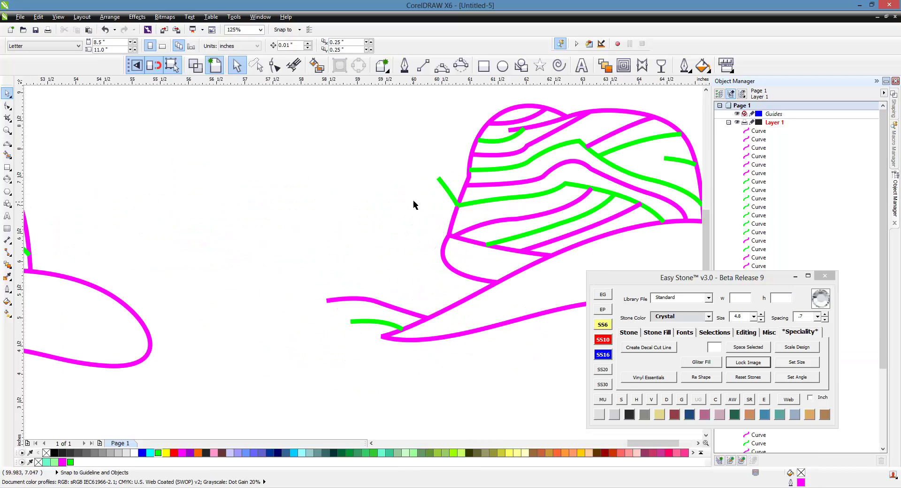
pyautogui.hotkey('ctrl', 'z')
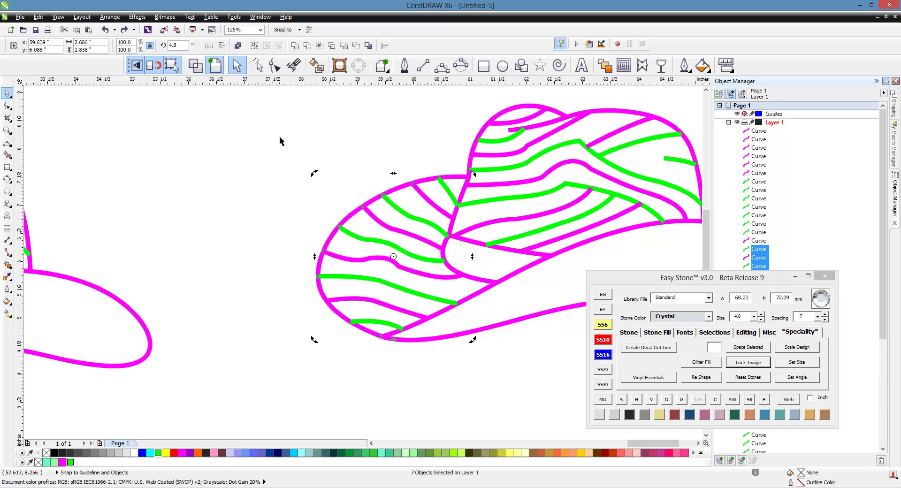
# - Delete a green stripe and two short magenta stripes from the copied hat
pyautogui.click(290, 150)
pyautogui.click(422, 203)
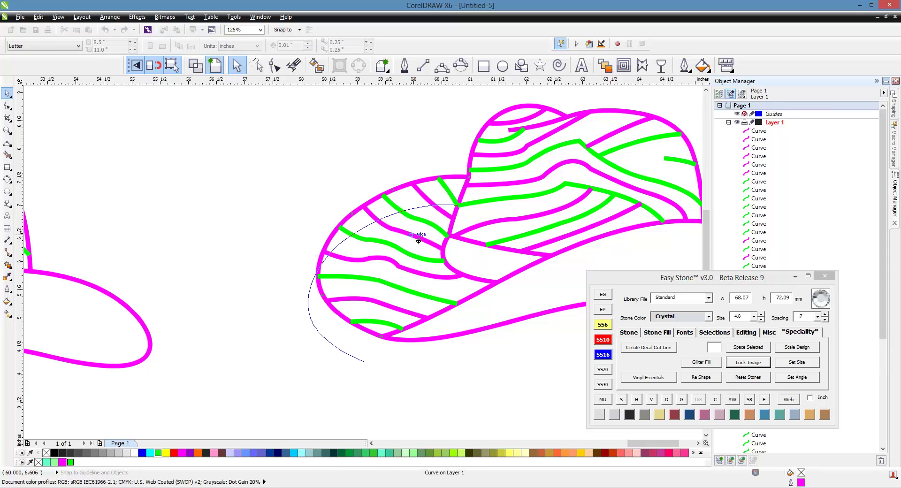
pyautogui.click(421, 219)
pyautogui.press('Delete')
pyautogui.click(432, 206)
pyautogui.press('Delete')
pyautogui.click(412, 239)
pyautogui.press('Delete')
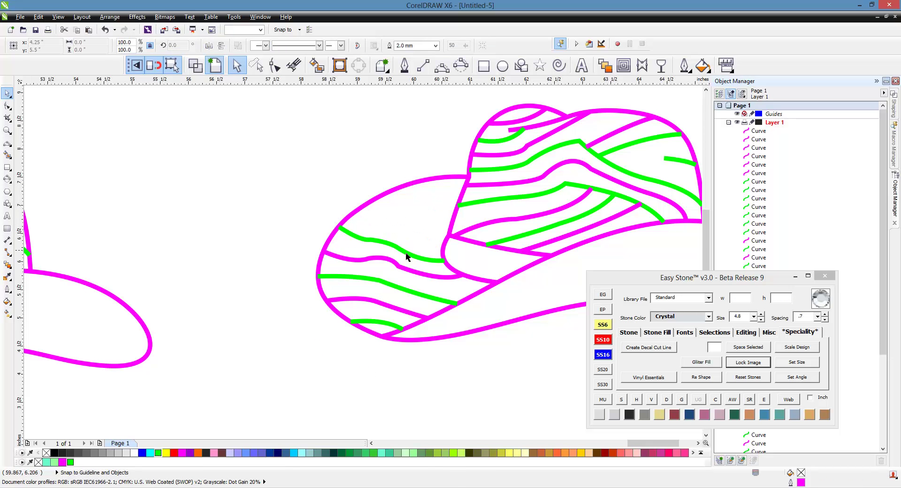
# - Delete the left brim stripes and the small green brim stripe, keeping the upper brim outline
pyautogui.moveTo(384, 167); pyautogui.dragTo(282, 328)
pyautogui.keyDown('shift'); pyautogui.click(436, 187); pyautogui.keyUp('shift')
pyautogui.press('Delete')
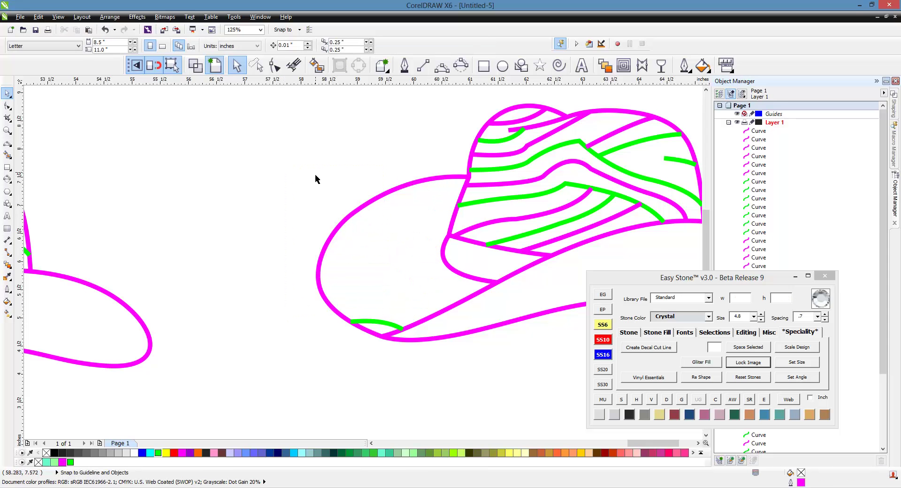
pyautogui.click(390, 329)
pyautogui.press('Delete')
pyautogui.hscroll(3, 308, 280)
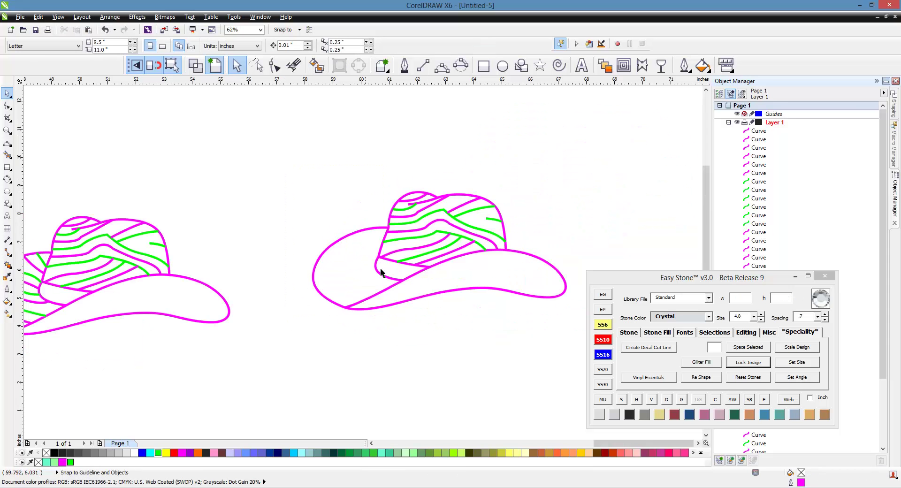
# - Delete all remaining stripe curves, excluding the crown-top and brim outlines from the selection
pyautogui.moveTo(601, 134); pyautogui.dragTo(263, 401)
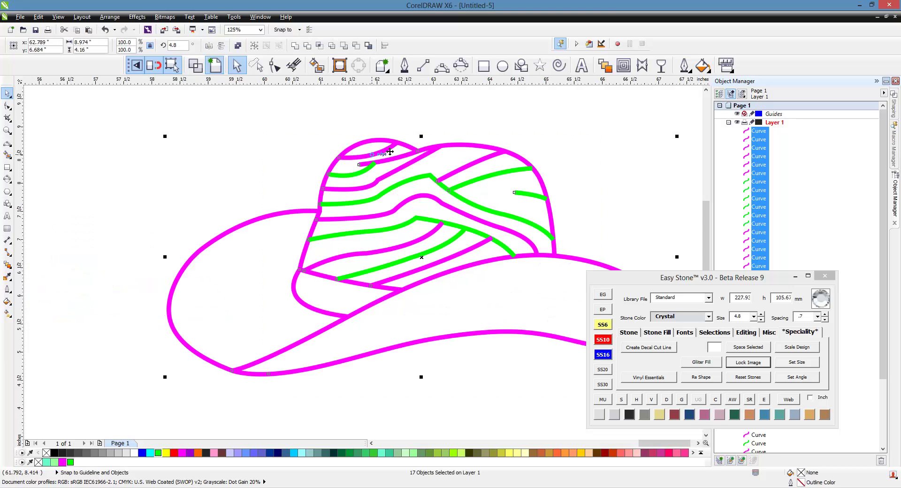
pyautogui.keyDown('shift'); pyautogui.click(474, 155); pyautogui.keyUp('shift')
pyautogui.keyDown('shift'); pyautogui.click(254, 231); pyautogui.keyUp('shift')
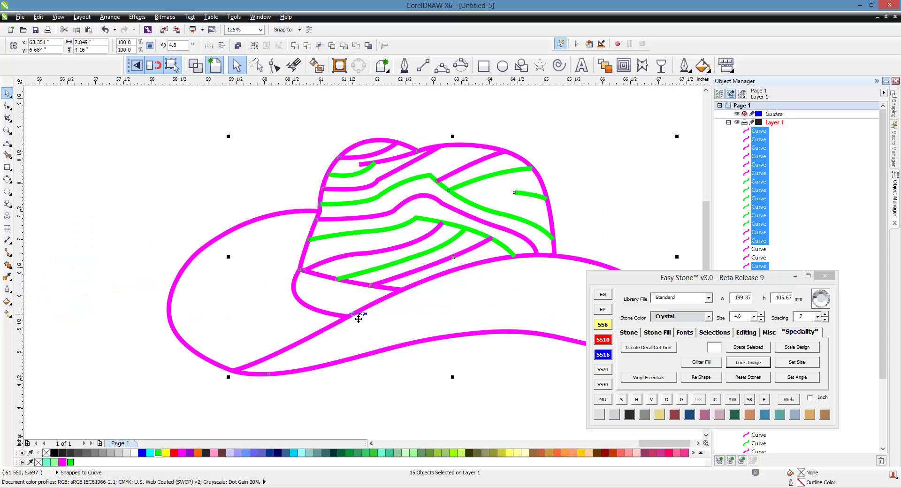
pyautogui.press('Delete')
pyautogui.hotkey('ctrl', 'z')
pyautogui.keyDown('shift'); pyautogui.click(328, 281); pyautogui.keyUp('shift')
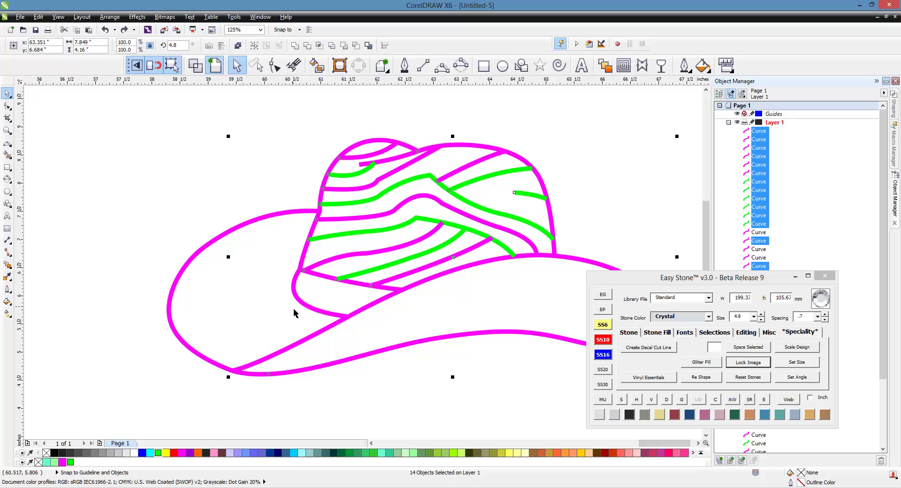
pyautogui.keyDown('shift'); pyautogui.click(582, 266); pyautogui.keyUp('shift')
pyautogui.press('Delete')
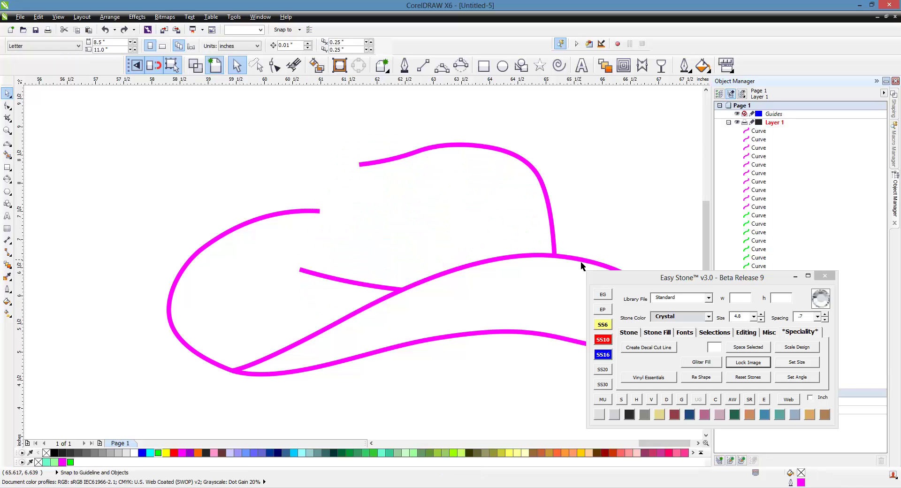
pyautogui.hotkey('ctrl', 'z')
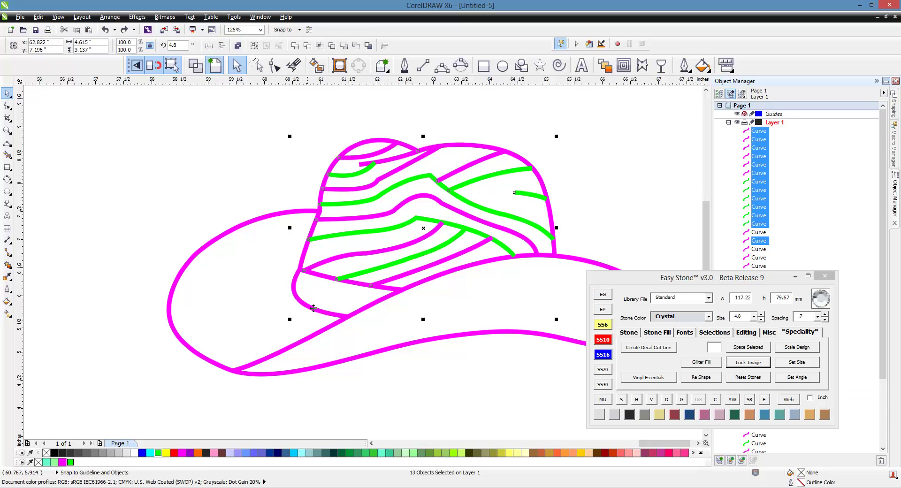
pyautogui.press('Delete')
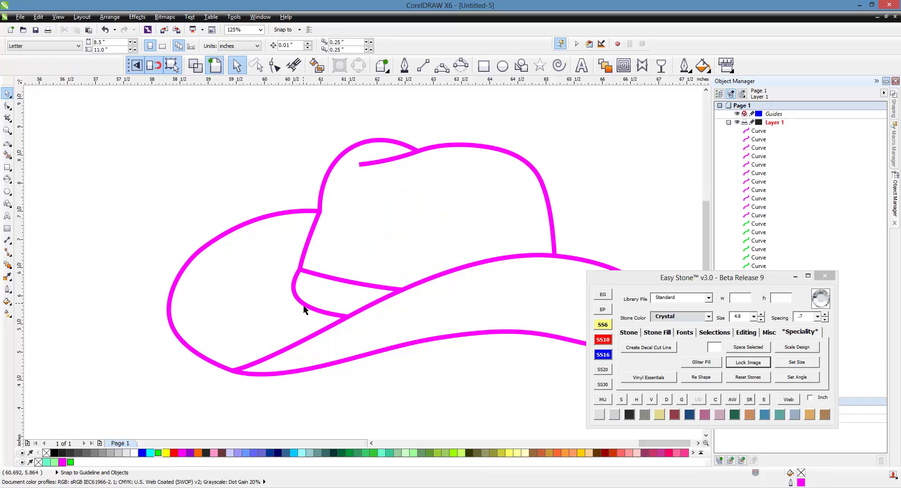
pyautogui.scroll(-1, 227, 165)
pyautogui.scroll(1, 266, 188)
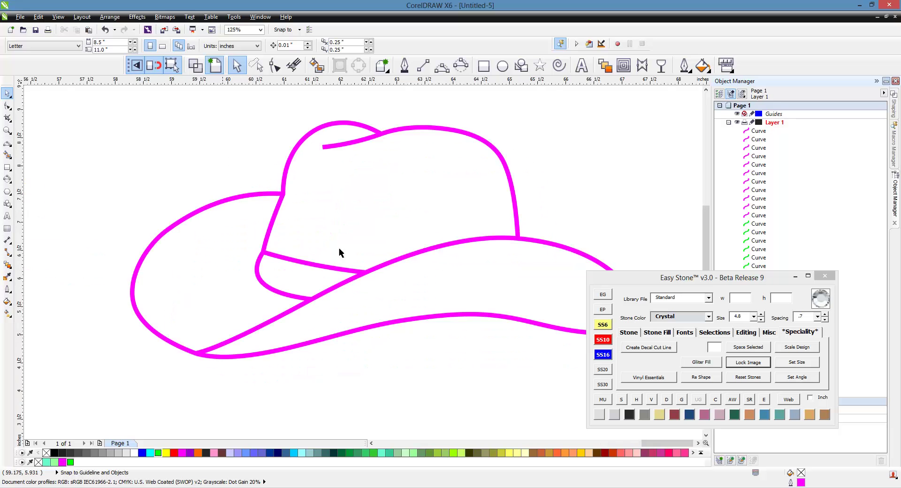
pyautogui.scroll(-1, 319, 203)
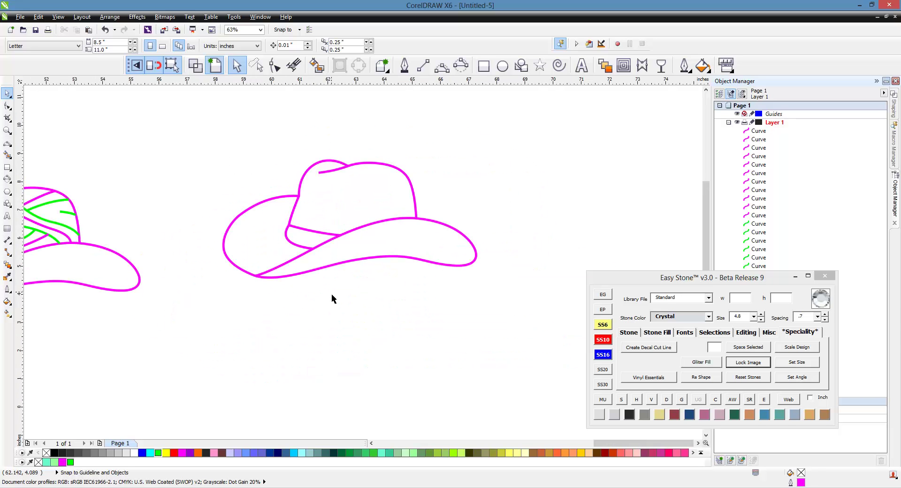
# - Give the copied hat's five outline curves a 2.5 mm outline width
pyautogui.moveTo(189, 136); pyautogui.dragTo(530, 317)
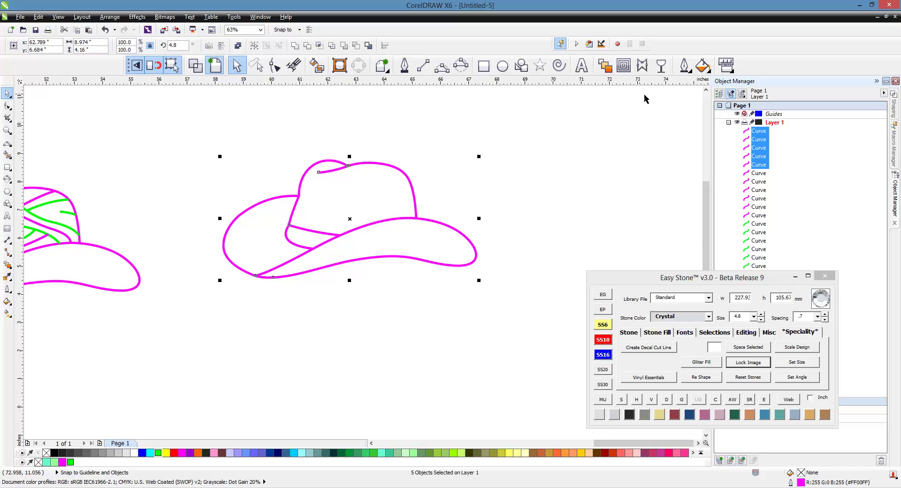
pyautogui.click(684, 65)
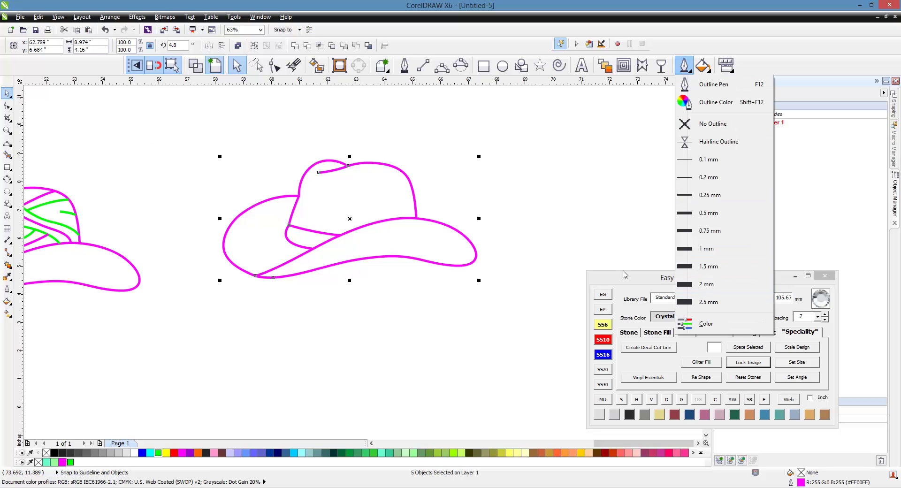
pyautogui.click(707, 301)
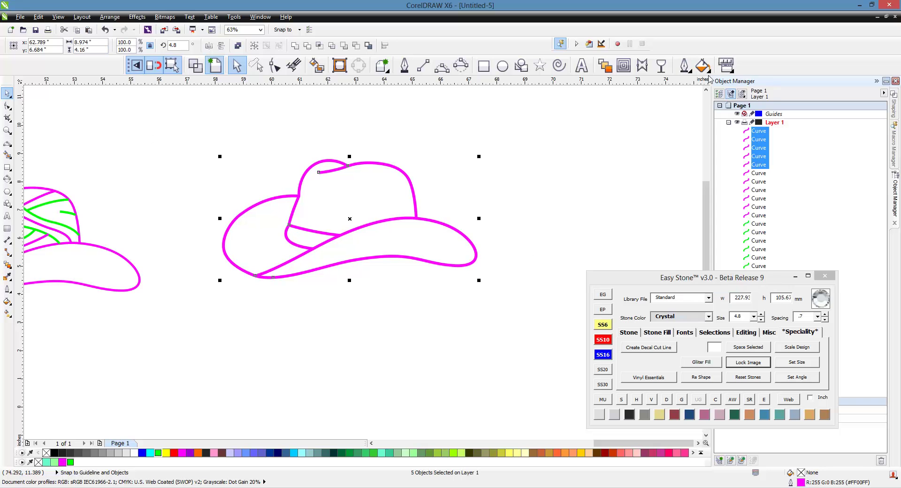
pyautogui.click(684, 66)
pyautogui.click(688, 89)
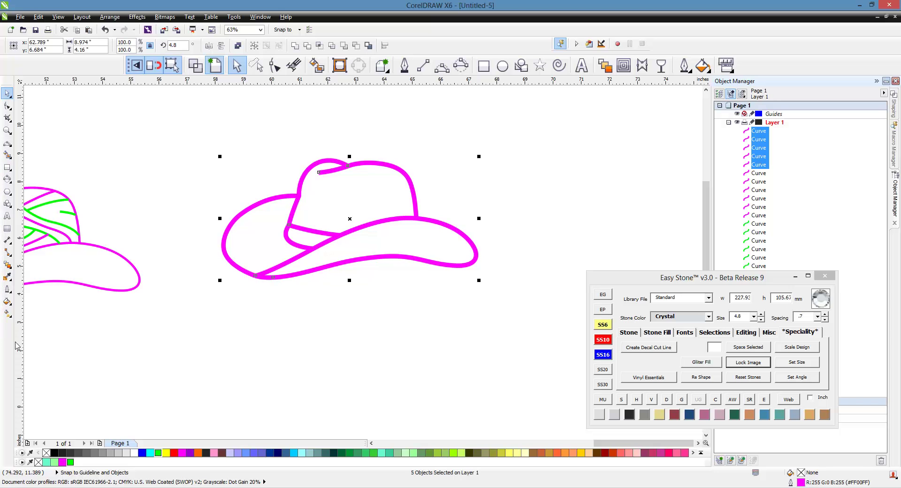
# - Convert the copied hat's thick outlines into filled objects
pyautogui.click(301, 295)
pyautogui.moveTo(546, 142); pyautogui.dragTo(182, 313)
pyautogui.click(339, 65)
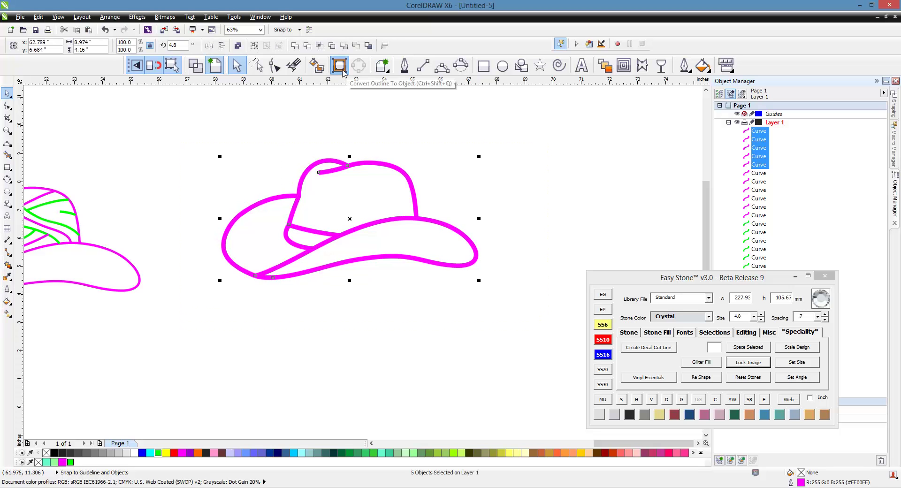
# - Smart-fill the hat's crown, left brim and right brim areas
pyautogui.click(306, 123)
pyautogui.click(317, 70)
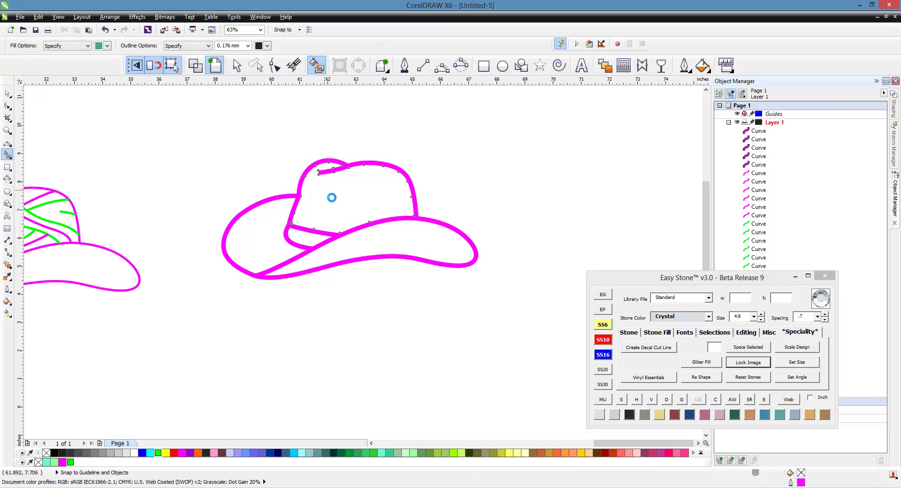
pyautogui.click(329, 197)
pyautogui.click(293, 253)
pyautogui.click(396, 253)
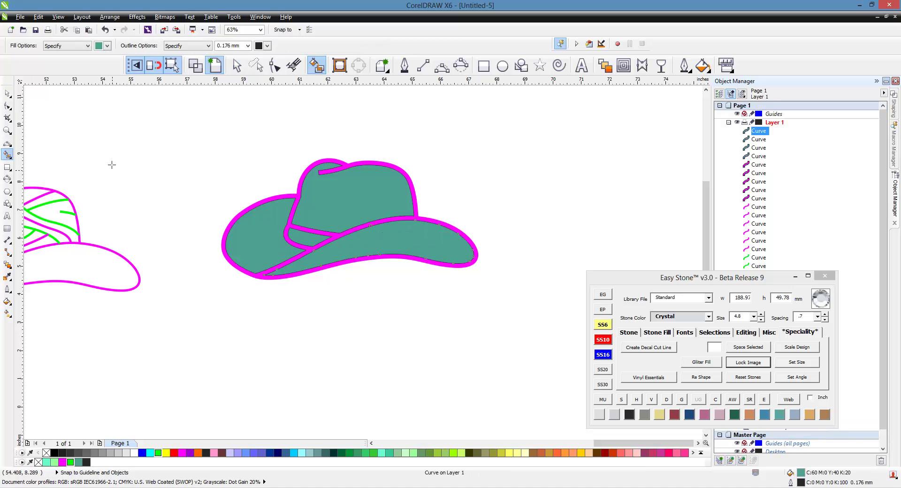
# - Move all teal fill pieces below the outlined hats and remove their outline
pyautogui.click(7, 93)
pyautogui.click(294, 198)
pyautogui.click(715, 333)
pyautogui.click(694, 346)
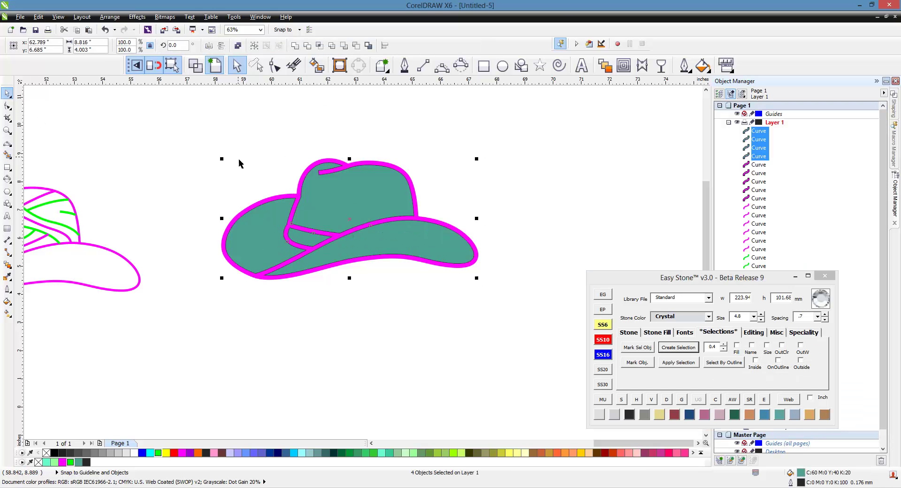
pyautogui.moveTo(285, 190); pyautogui.dragTo(353, 320)
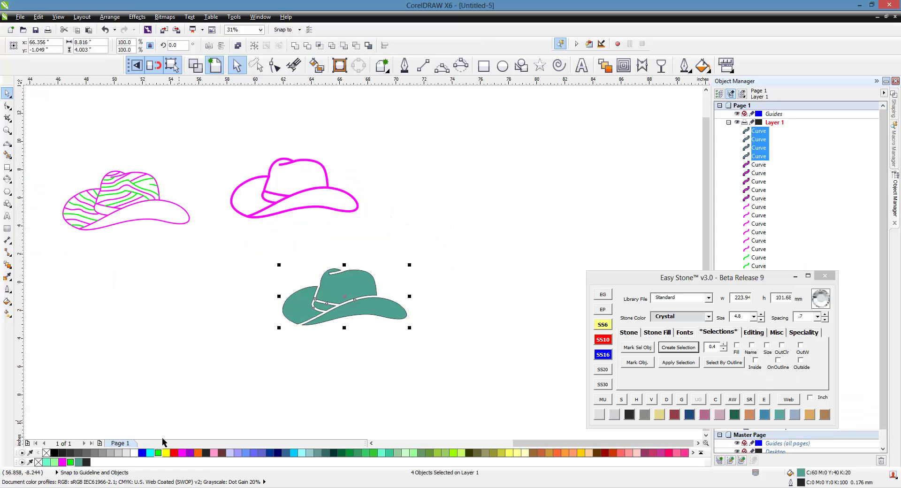
pyautogui.rightClick(46, 452)
# - Fill the four teal hat pieces black, then reselect all four shapes
pyautogui.click(291, 350)
pyautogui.scroll(2, 324, 324)
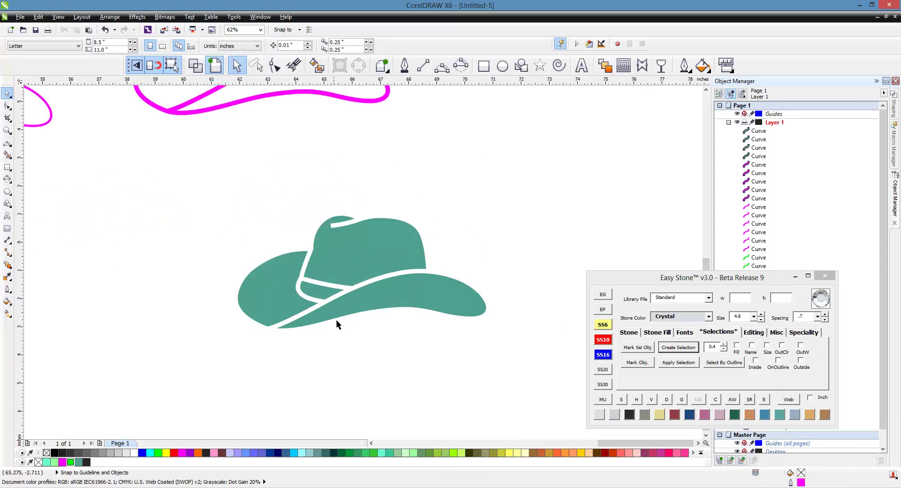
pyautogui.moveTo(200, 192); pyautogui.dragTo(547, 365)
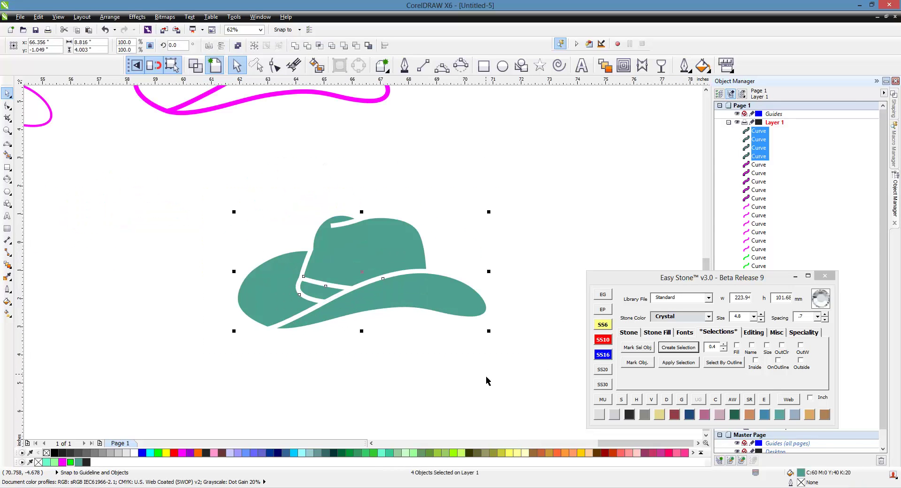
pyautogui.click(55, 452)
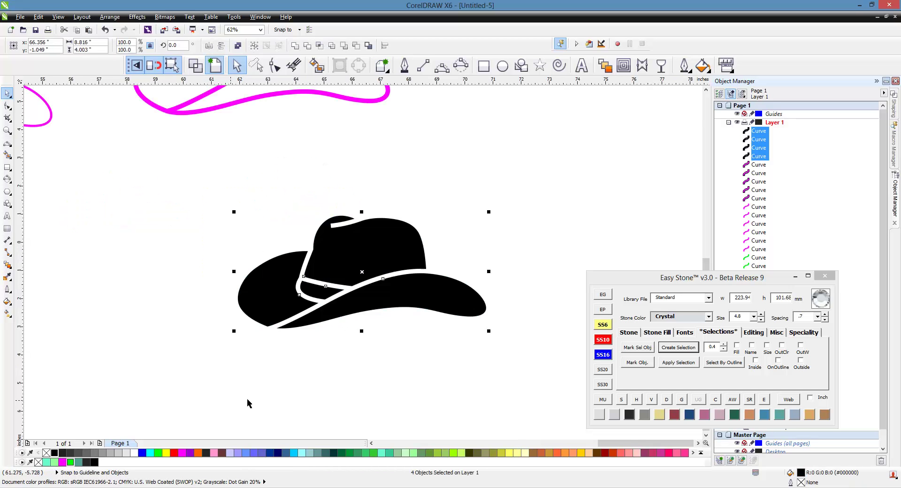
pyautogui.click(257, 400)
pyautogui.scroll(1, 319, 290)
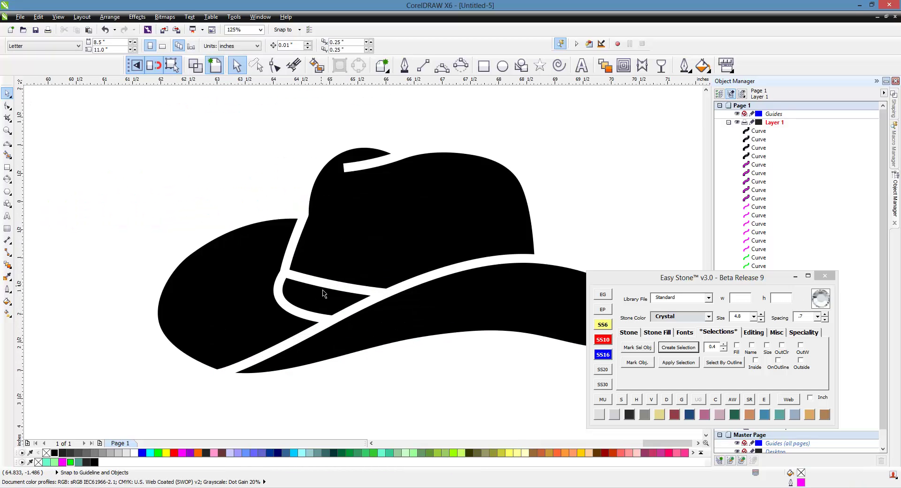
pyautogui.scroll(-1, 321, 302)
pyautogui.moveTo(150, 154); pyautogui.dragTo(513, 348)
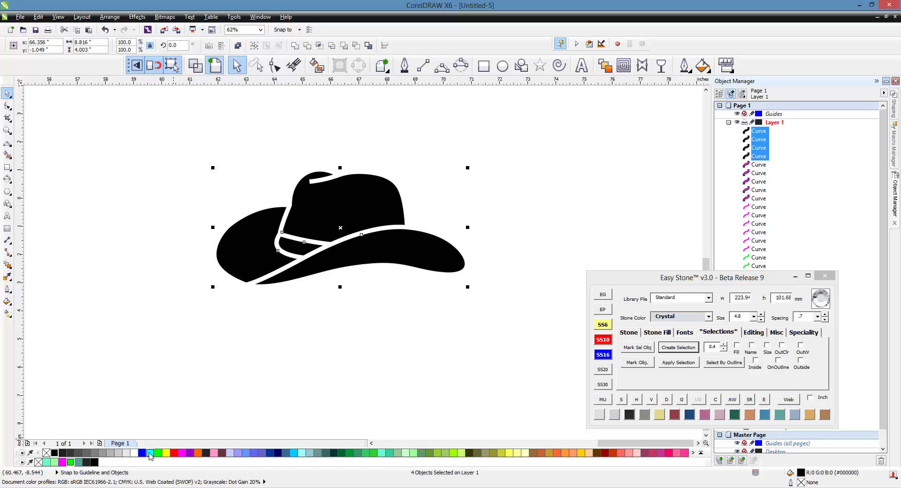
# - Fill the hat shapes light grey and the hat band pink, then reselect all four shapes
pyautogui.click(117, 452)
pyautogui.click(231, 367)
pyautogui.click(296, 250)
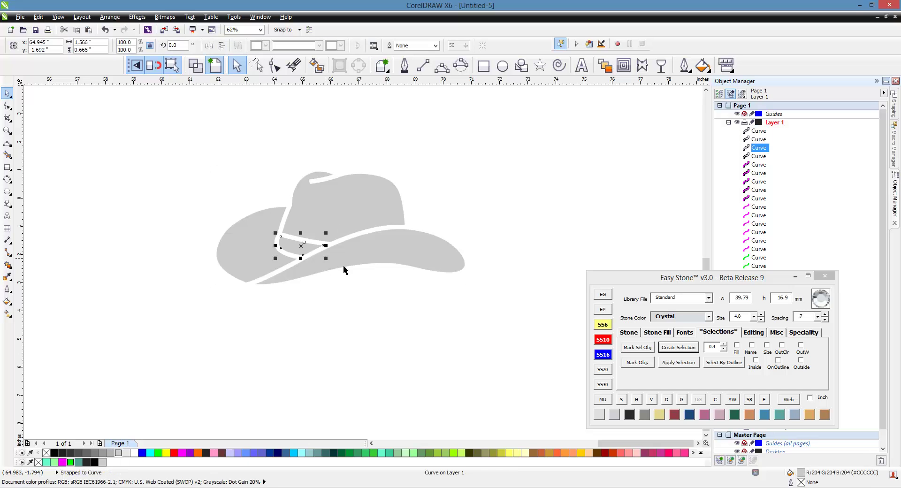
pyautogui.click(213, 452)
pyautogui.click(216, 392)
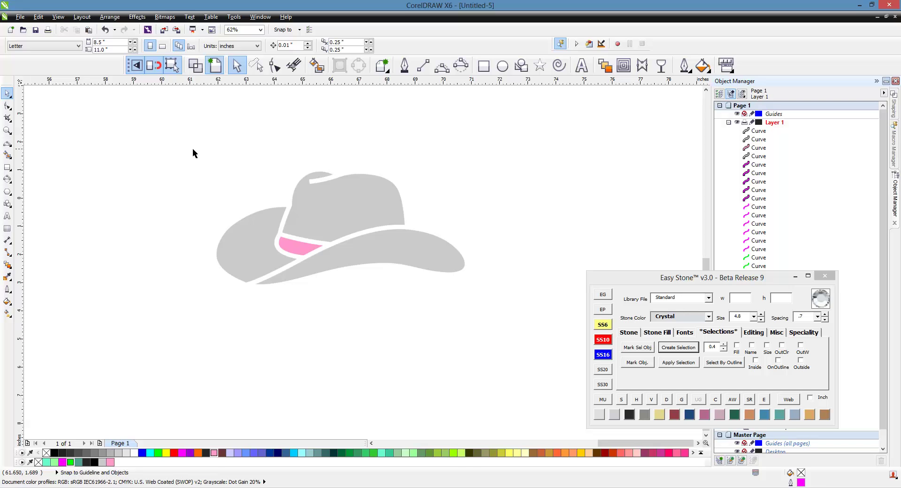
pyautogui.moveTo(175, 141); pyautogui.dragTo(503, 313)
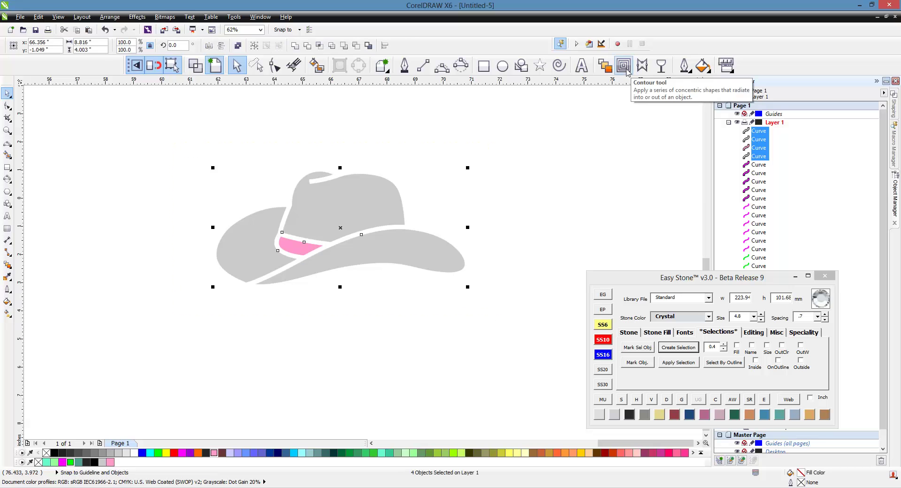
# - Group the hat, add an outside contour and break the contour apart from it
pyautogui.hotkey('ctrl', 'g')
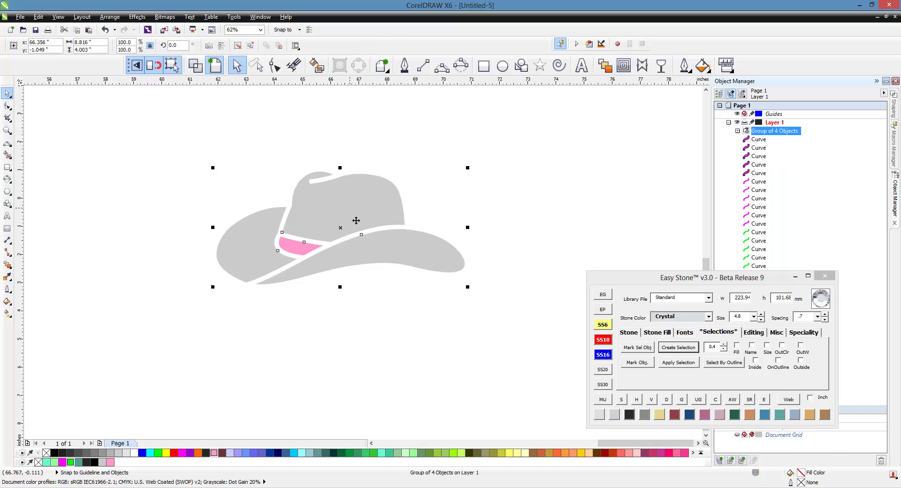
pyautogui.click(625, 68)
pyautogui.moveTo(381, 193); pyautogui.dragTo(424, 163)
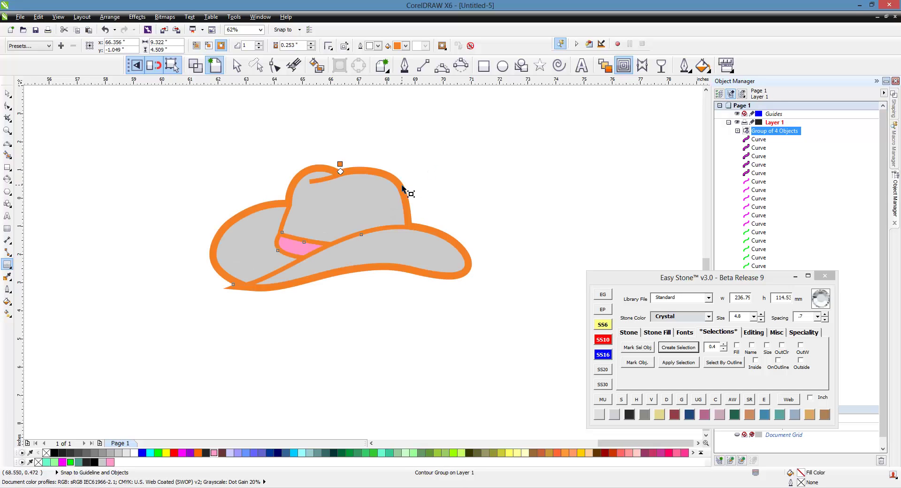
pyautogui.rightClick(403, 189)
pyautogui.click(412, 199)
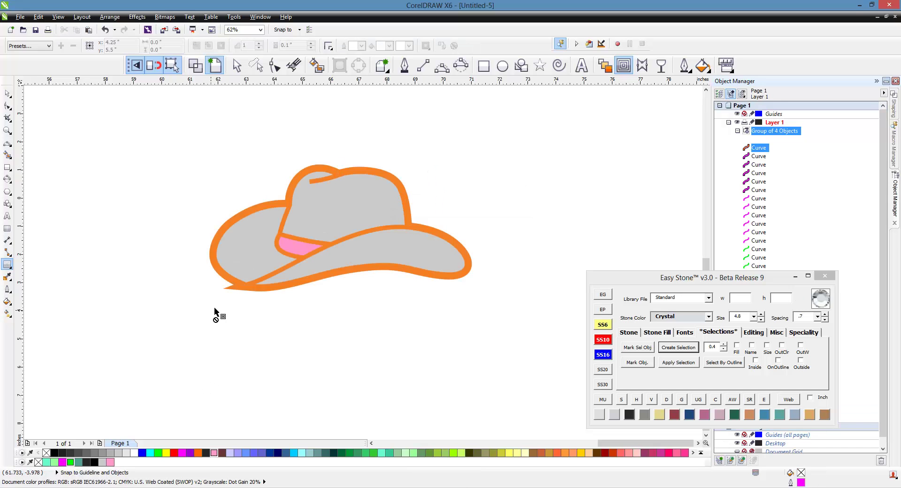
pyautogui.scroll(1, 239, 289)
pyautogui.press('space')
pyautogui.press('Escape')
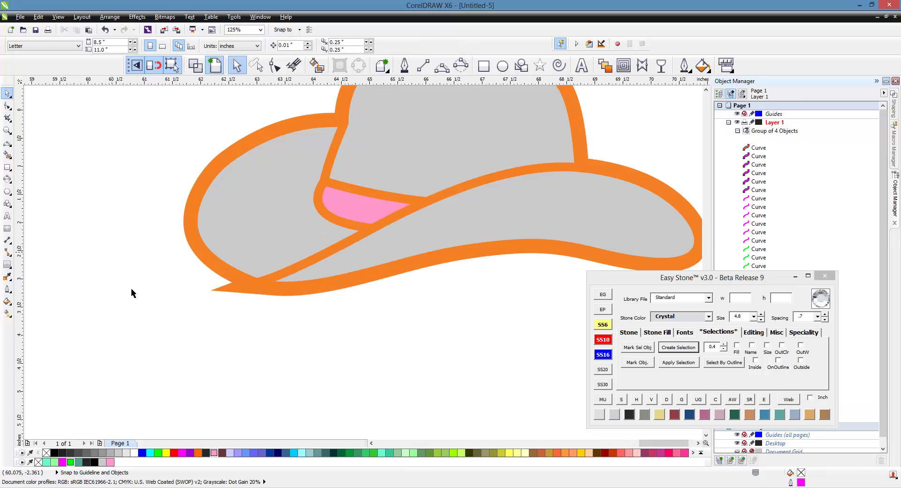
# - Delete the spike node at the brim's left tip on the orange outline
pyautogui.press('F10')
pyautogui.click(215, 298)
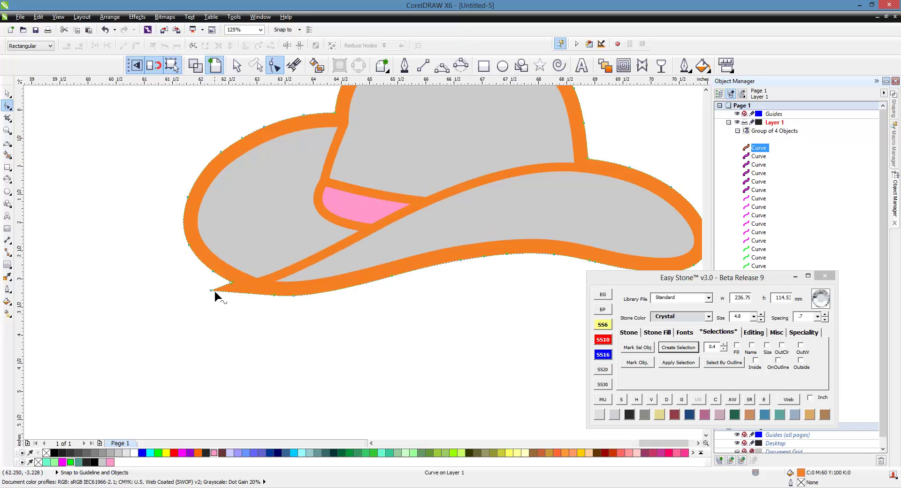
pyautogui.click(212, 290)
pyautogui.press('Delete')
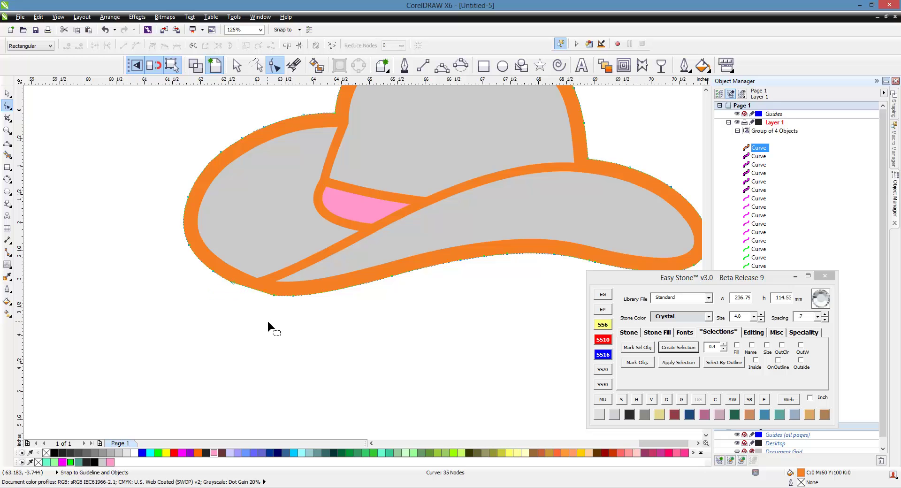
pyautogui.scroll(-1, 266, 327)
pyautogui.press('space')
pyautogui.press('Escape')
# - Set Easy Stone to SS10 Hot Pink, trial-add stones on the orange outline, then undo them
pyautogui.click(417, 204)
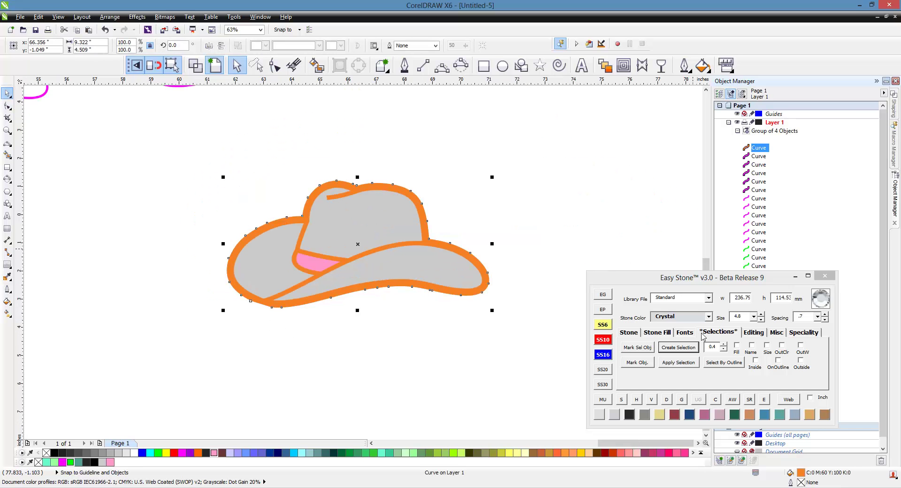
pyautogui.click(602, 340)
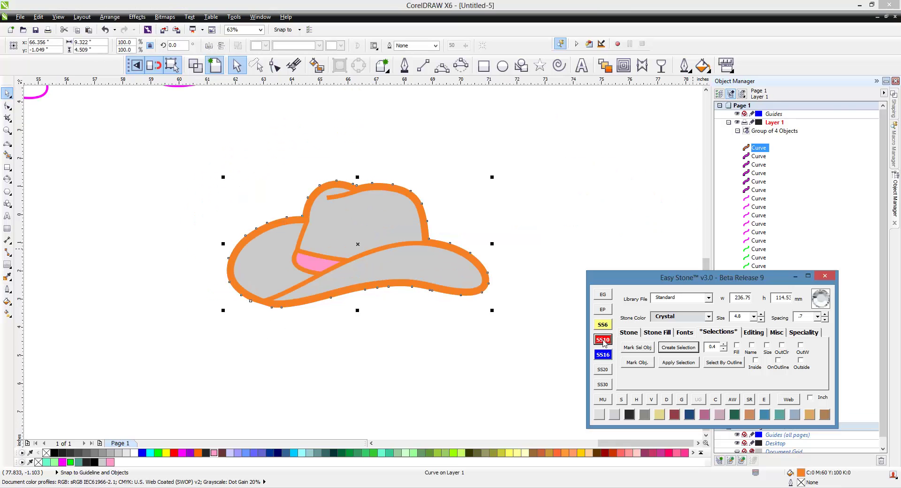
pyautogui.click(708, 415)
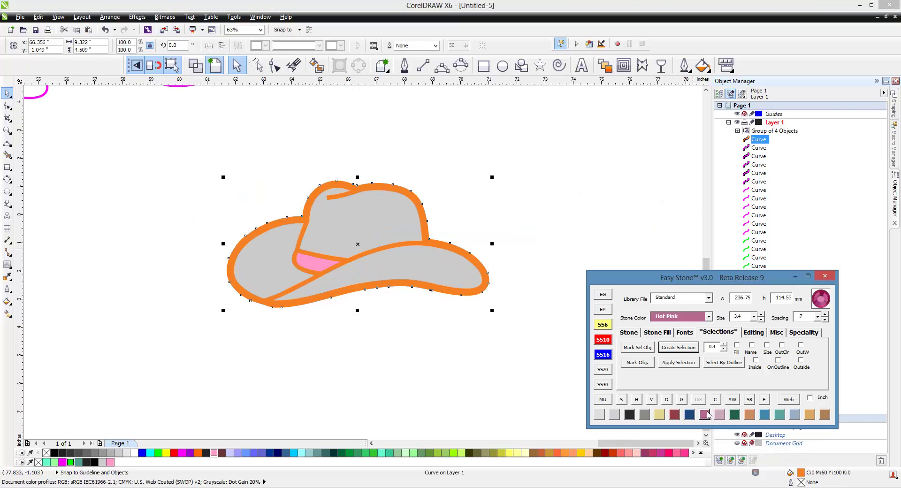
pyautogui.click(632, 333)
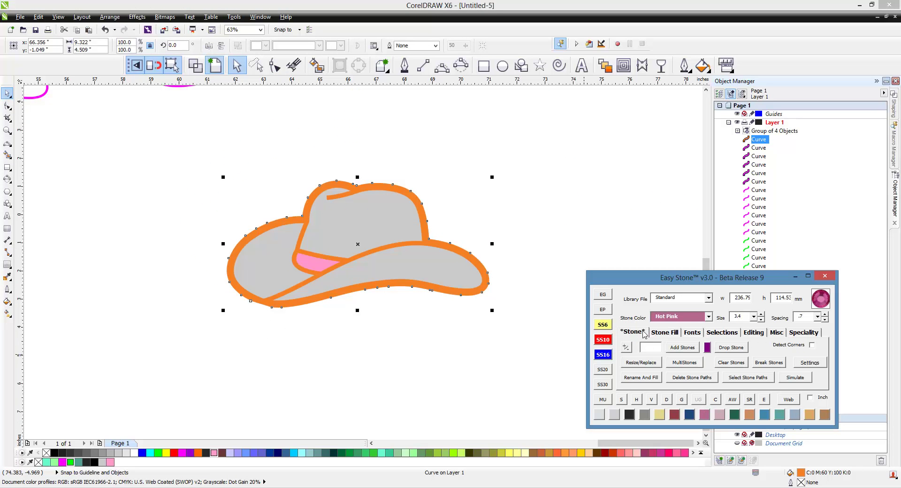
pyautogui.click(681, 352)
pyautogui.click(230, 315)
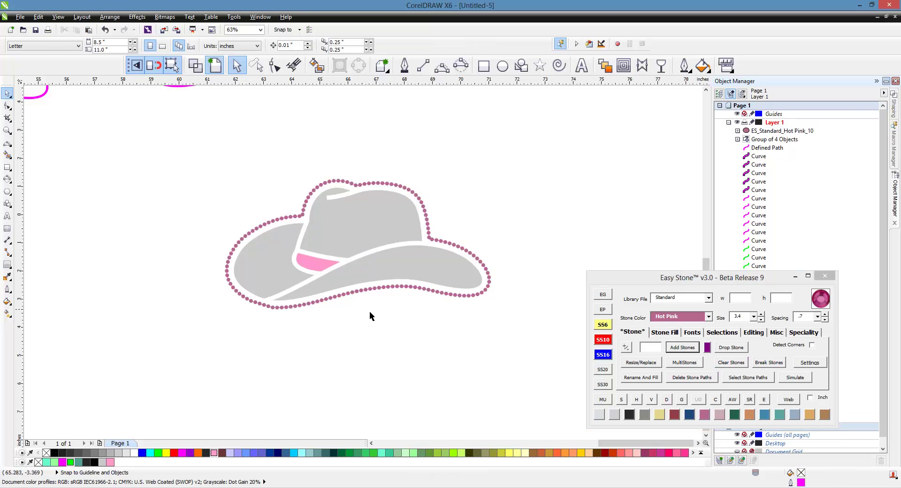
pyautogui.hotkey('ctrl', 'z')
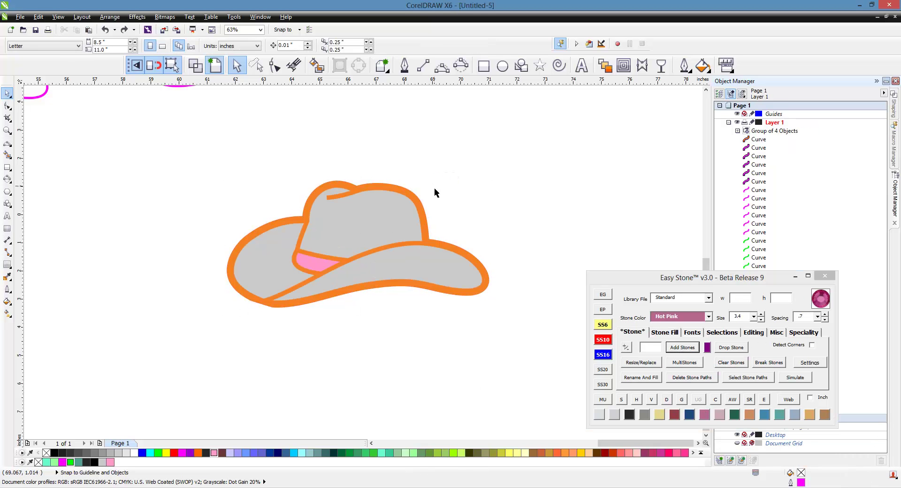
# - Undo the orange contour and resize the whole hat group to 6 inches wide
pyautogui.hotkey('ctrl', 'z')
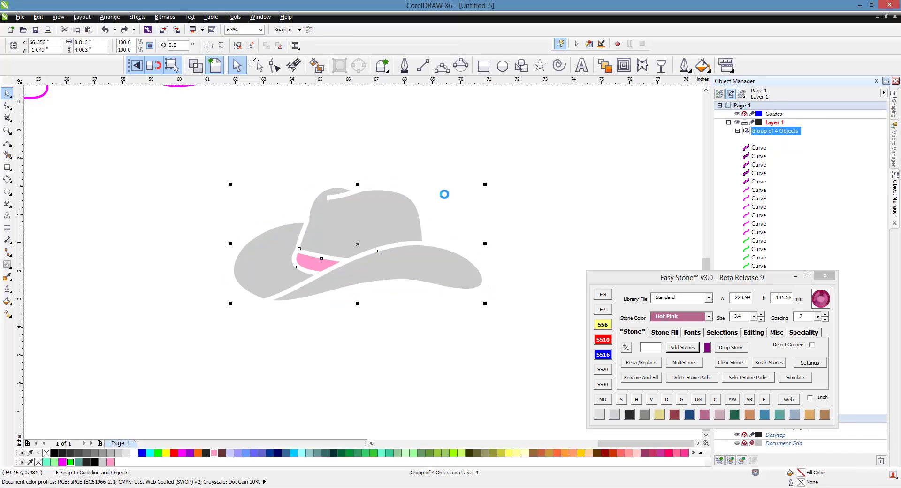
pyautogui.click(489, 193)
pyautogui.moveTo(489, 192); pyautogui.dragTo(205, 356)
pyautogui.click(99, 44)
pyautogui.write('6')
pyautogui.press('Return')
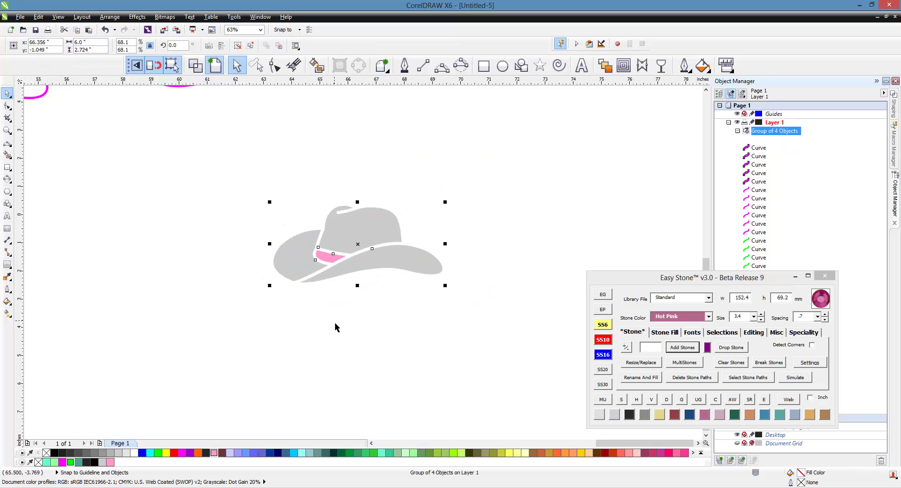
pyautogui.click(338, 322)
# - Add a new outside contour around the resized hat and break it apart
pyautogui.scroll(2, 424, 228)
pyautogui.moveTo(492, 180); pyautogui.dragTo(143, 365)
pyautogui.click(624, 66)
pyautogui.moveTo(365, 218); pyautogui.dragTo(404, 182)
pyautogui.rightClick(374, 207)
pyautogui.click(399, 236)
# - Delete the stray nodes at the brim tip and along the outline's lower-left edge
pyautogui.click(7, 95)
pyautogui.press('F10')
pyautogui.scroll(2, 120, 352)
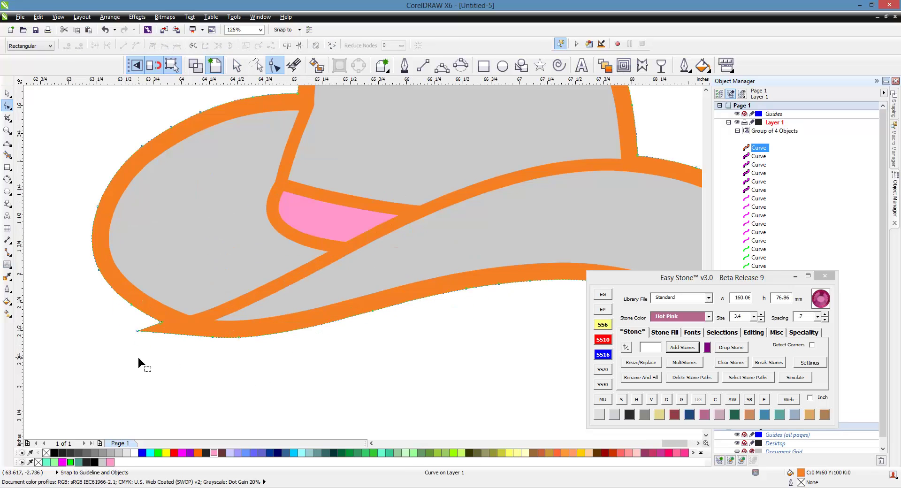
pyautogui.moveTo(110, 324); pyautogui.dragTo(161, 328)
pyautogui.press('Delete')
pyautogui.scroll(-2, 149, 338)
pyautogui.scroll(4, 153, 340)
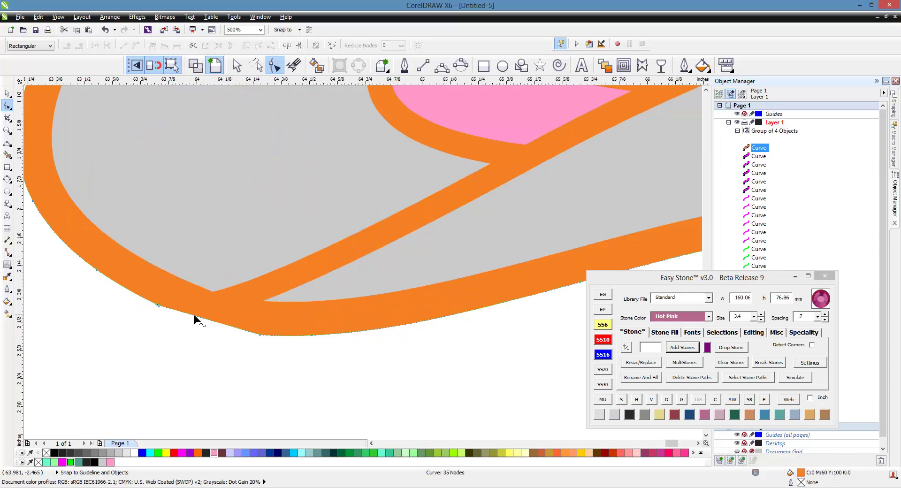
pyautogui.moveTo(130, 348); pyautogui.dragTo(232, 296)
pyautogui.press('Delete')
pyautogui.press('Delete')
pyautogui.scroll(-2, 202, 370)
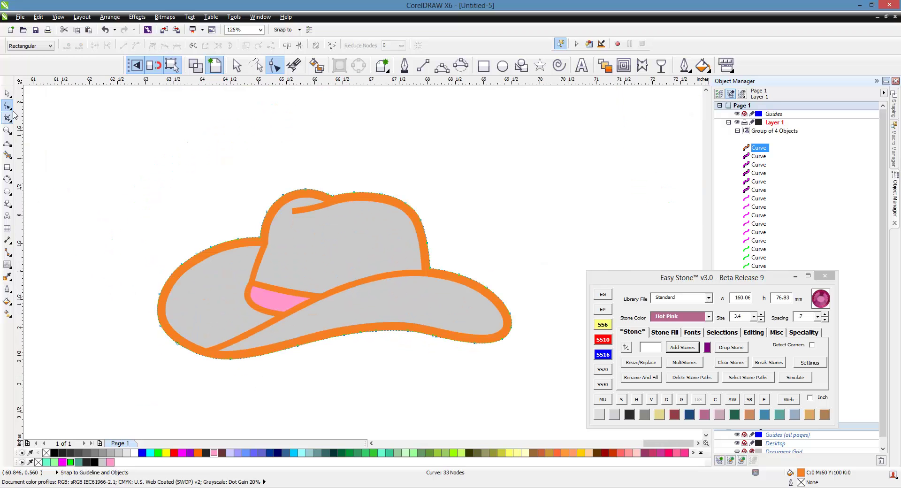
pyautogui.click(8, 94)
pyautogui.click(183, 247)
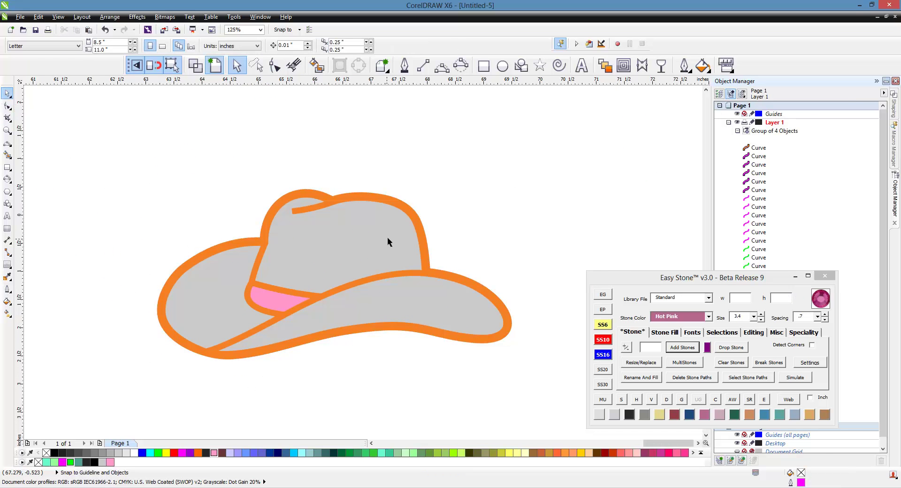
# - Generate Island Fill offset rings around the orange outline using Easy Stone's Stone Fill options
pyautogui.click(414, 219)
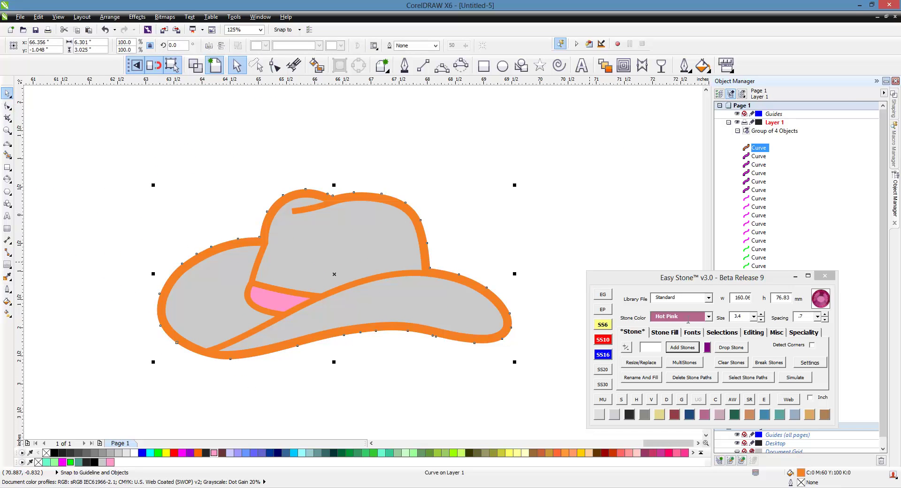
pyautogui.click(661, 332)
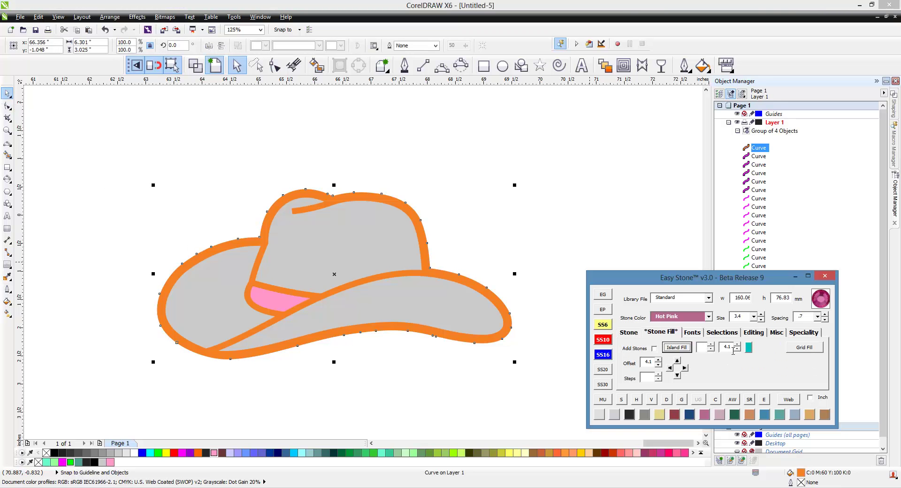
pyautogui.click(711, 345)
pyautogui.click(677, 349)
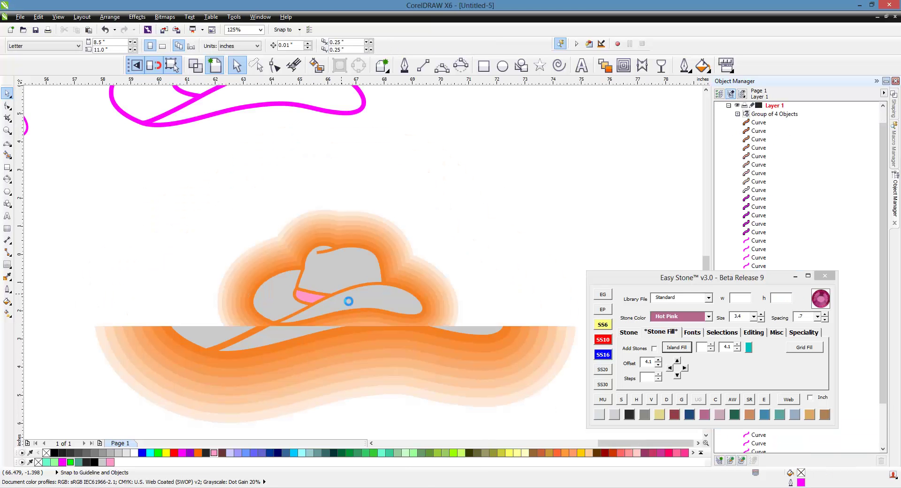
# - Marquee-select the contour rings surrounding the hat
pyautogui.scroll(2, 409, 306)
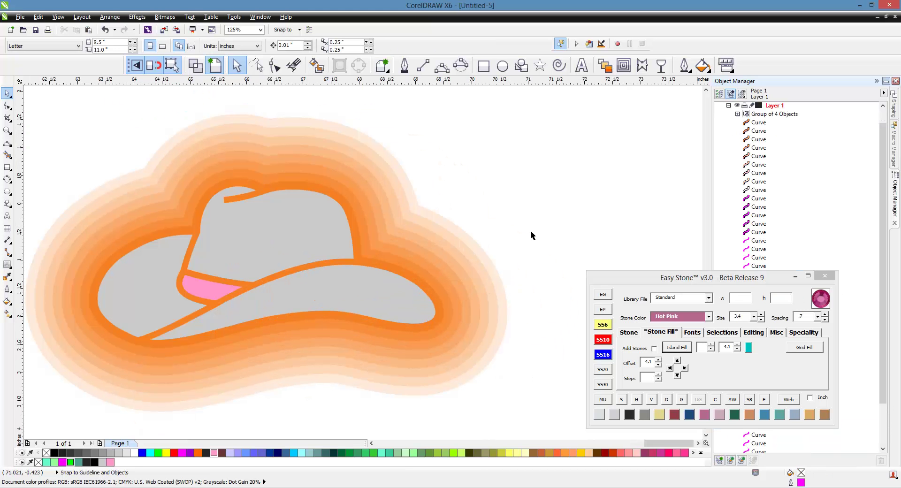
pyautogui.moveTo(536, 237); pyautogui.dragTo(491, 370)
pyautogui.click(527, 279)
pyautogui.moveTo(543, 217); pyautogui.dragTo(448, 392)
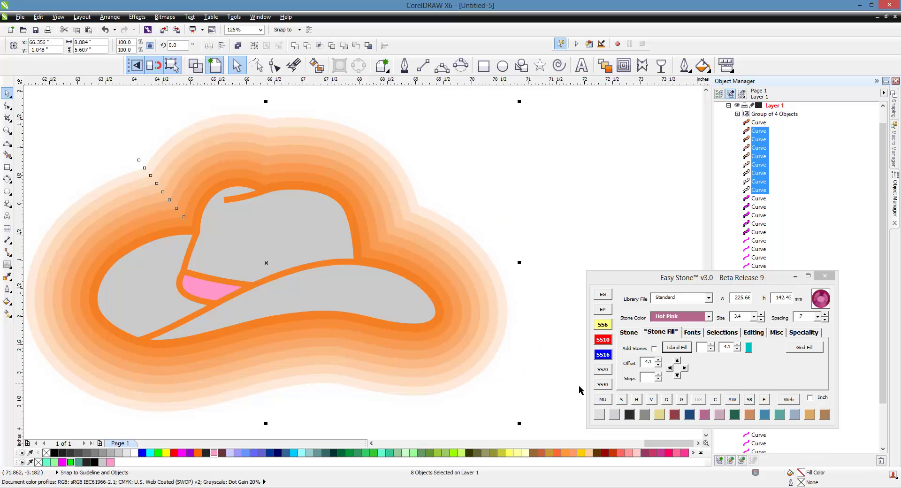
# - Fill the eight rings with rows of Crystal SS10 stones, then select the orange outline
pyautogui.click(626, 334)
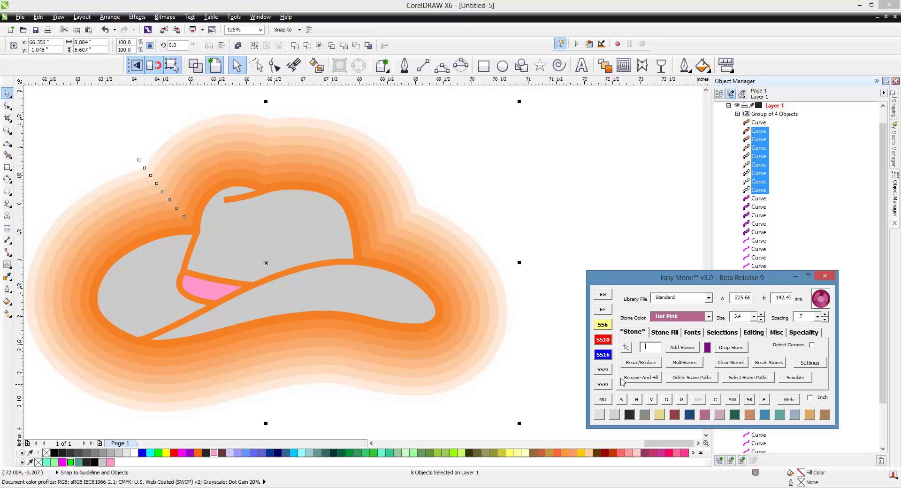
pyautogui.click(603, 416)
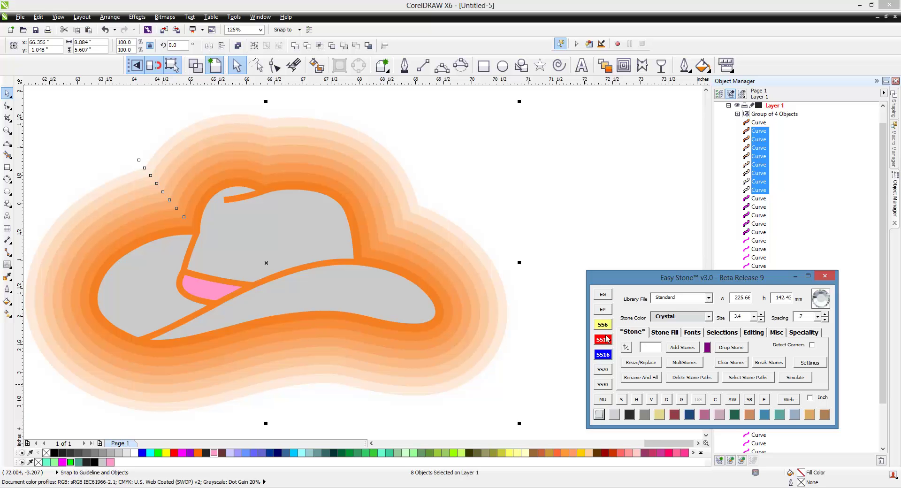
pyautogui.click(604, 340)
pyautogui.click(696, 351)
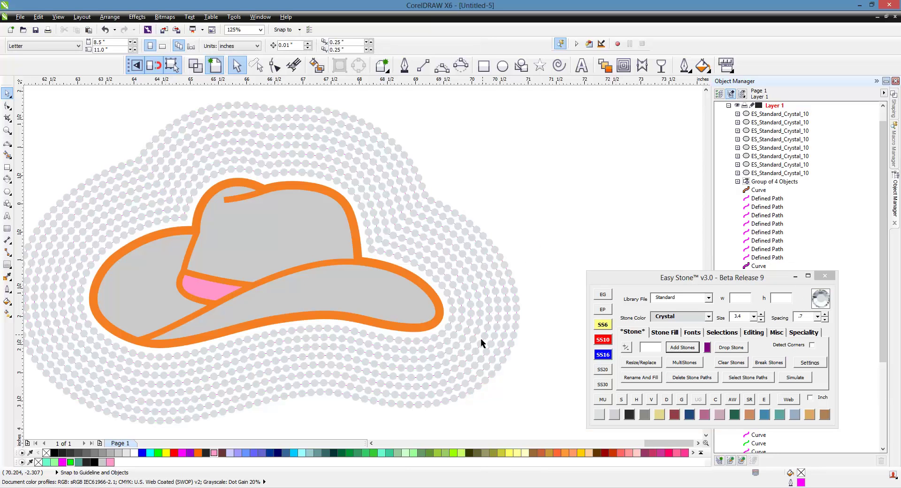
pyautogui.click(440, 302)
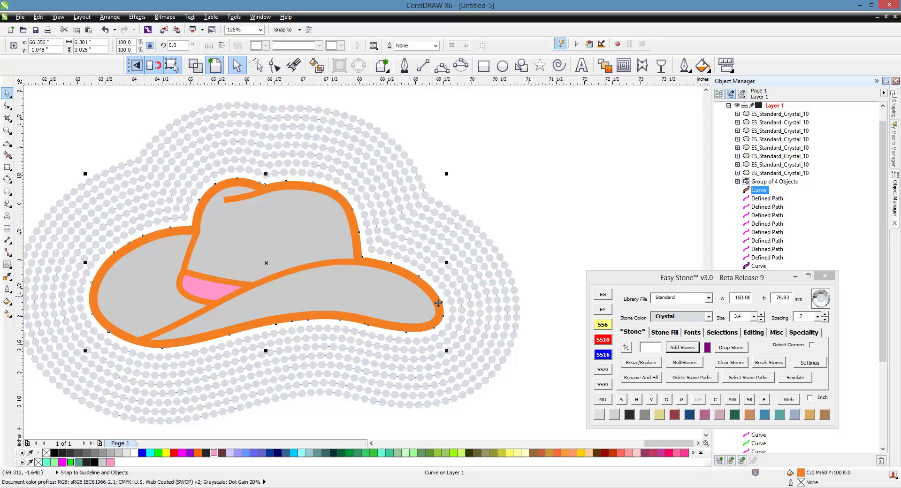
pyautogui.scroll(4, 372, 247)
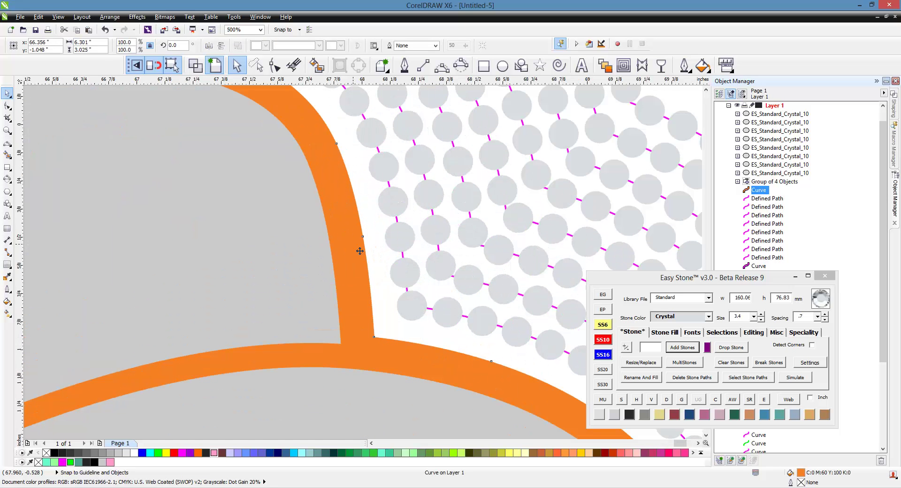
# - Create an inward contour just inside the hat's orange outline, redoing the first attempt
pyautogui.scroll(-2, 365, 249)
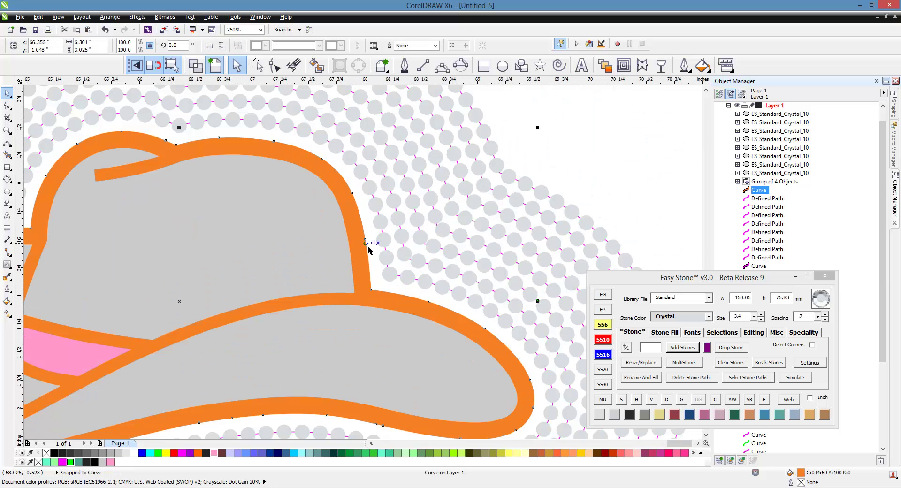
pyautogui.click(623, 65)
pyautogui.scroll(2, 348, 209)
pyautogui.scroll(2, 348, 209)
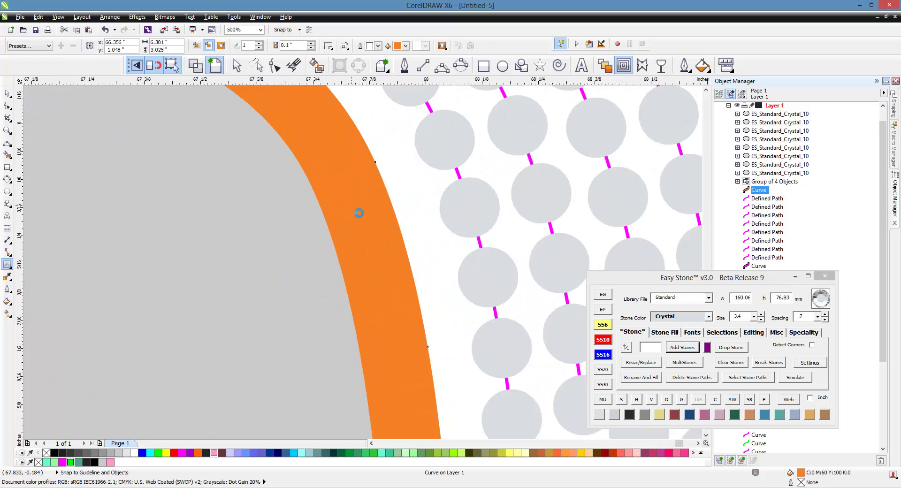
pyautogui.moveTo(381, 205); pyautogui.dragTo(364, 226)
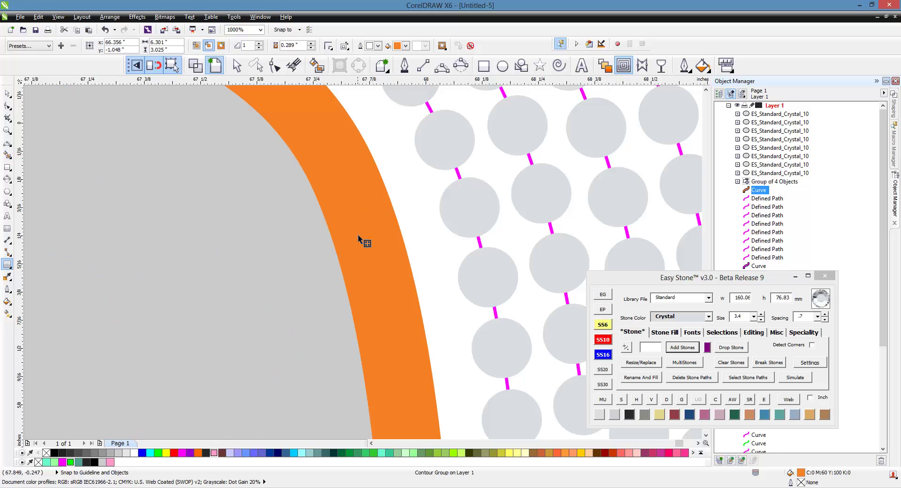
pyautogui.scroll(-4, 362, 240)
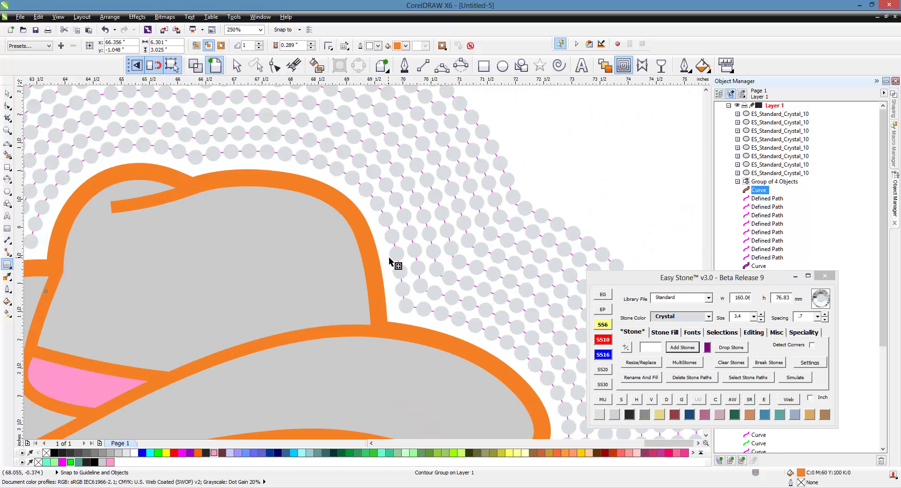
pyautogui.scroll(-2, 392, 260)
pyautogui.hotkey('ctrl', 'z')
pyautogui.scroll(2, 282, 260)
pyautogui.scroll(2, 288, 246)
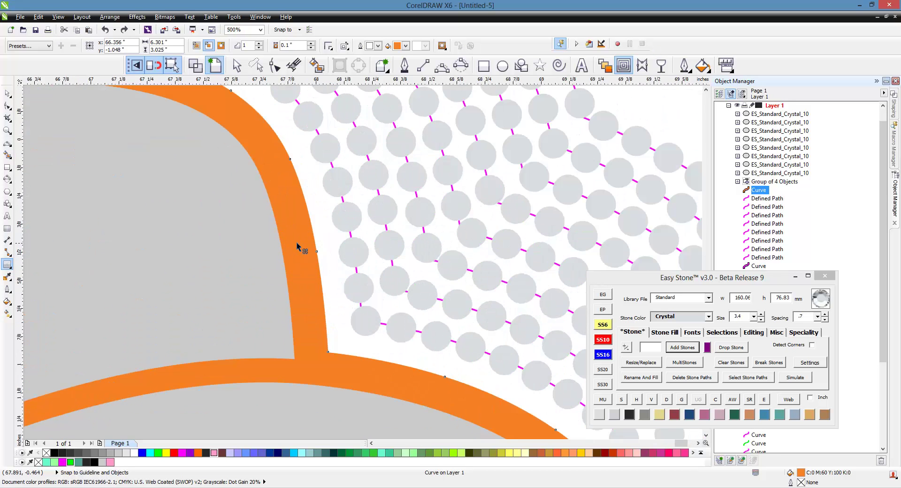
pyautogui.moveTo(302, 240); pyautogui.dragTo(281, 244)
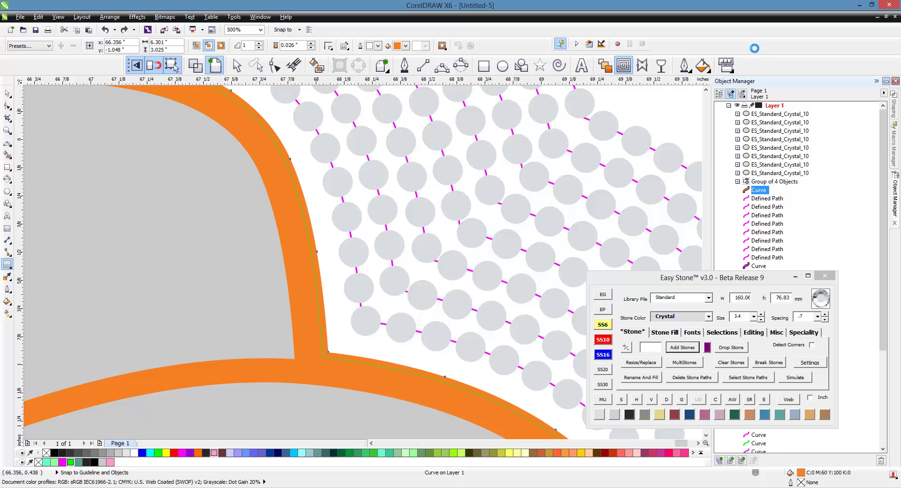
# - Fill the inward contour band light green from the property bar palette
pyautogui.click(406, 46)
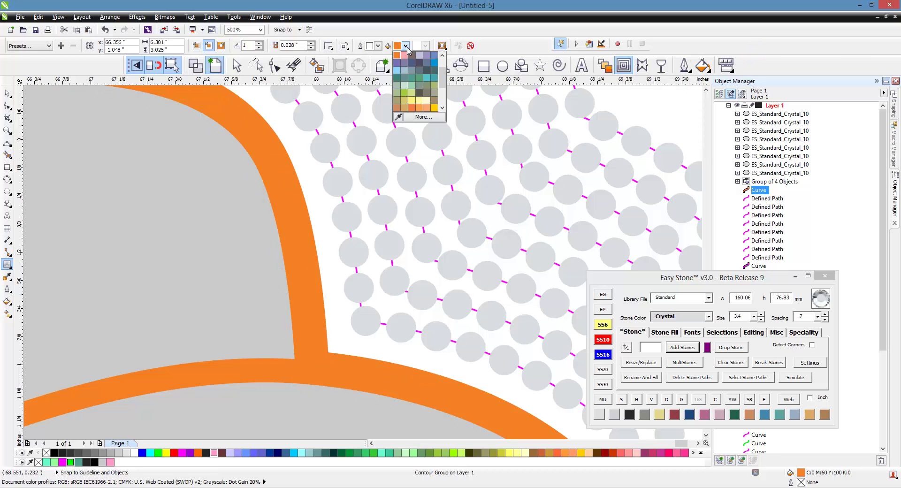
pyautogui.click(412, 92)
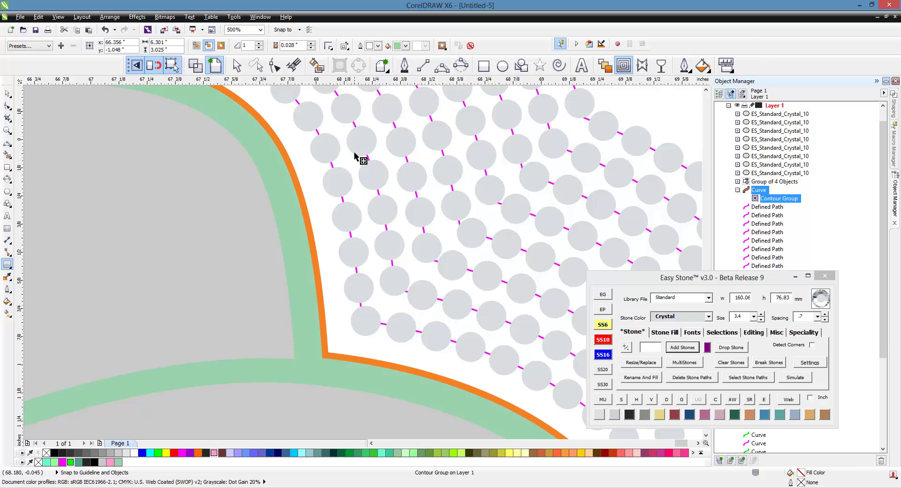
pyautogui.scroll(-1, 361, 164)
pyautogui.scroll(-1, 357, 237)
pyautogui.scroll(1, 346, 235)
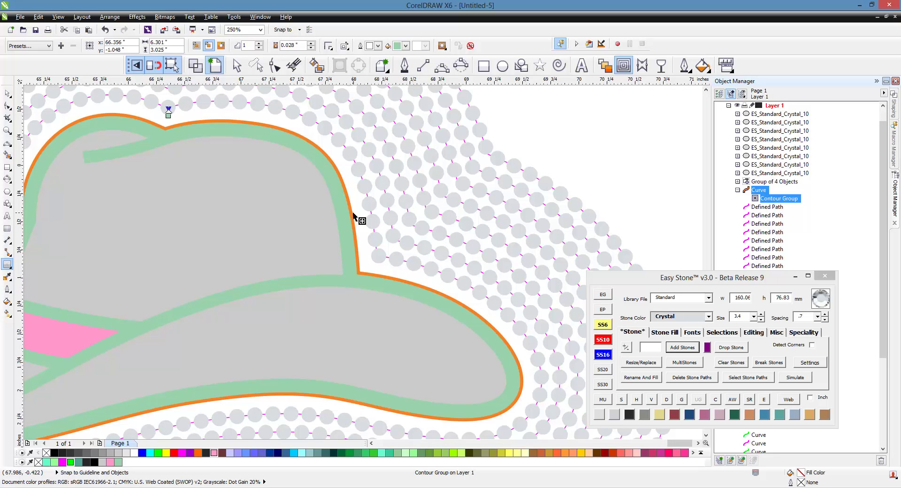
pyautogui.click(7, 93)
pyautogui.press('Tab')
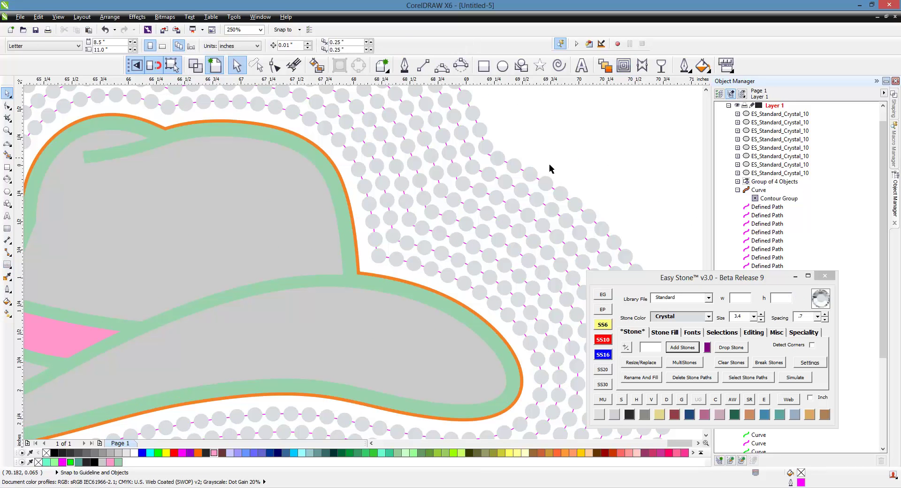
# - Break the contour group apart and delete the orange outline curve
pyautogui.rightClick(360, 226)
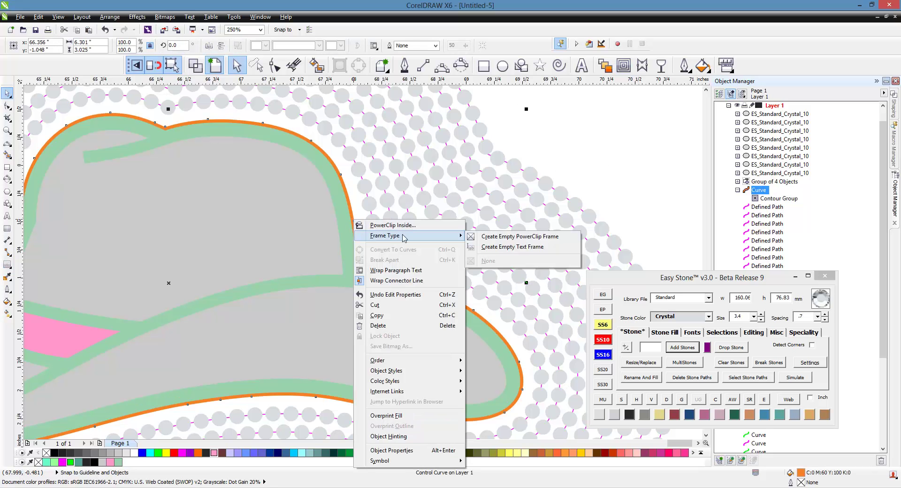
pyautogui.click(575, 175)
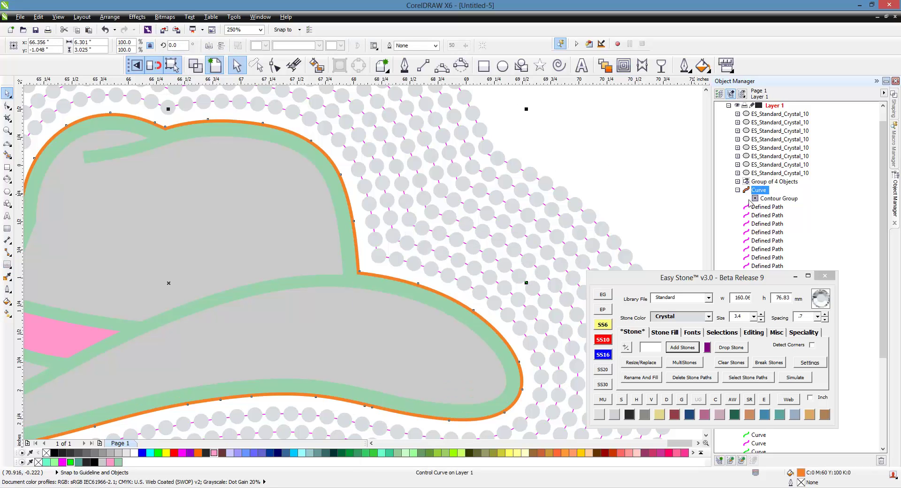
pyautogui.rightClick(787, 201)
pyautogui.click(734, 214)
pyautogui.click(553, 155)
pyautogui.click(350, 203)
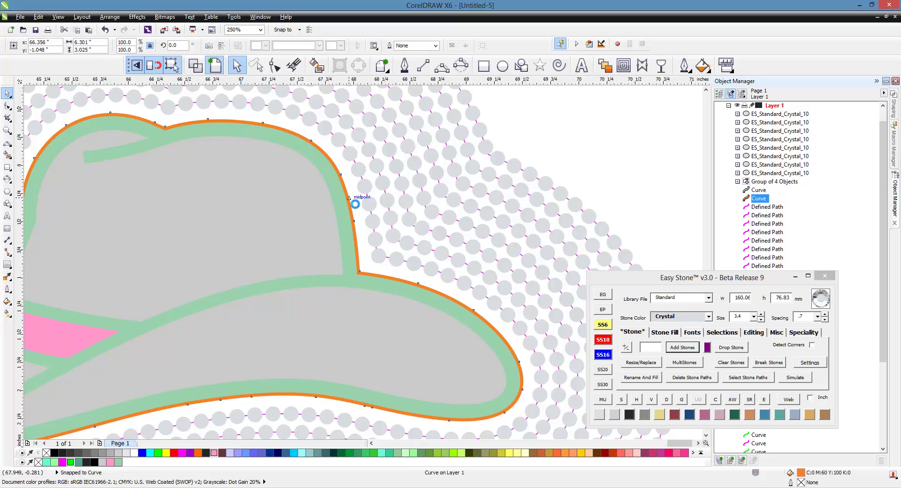
pyautogui.press('Delete')
# - Select the green band curve and inspect its 39 nodes in node-editing mode
pyautogui.click(347, 203)
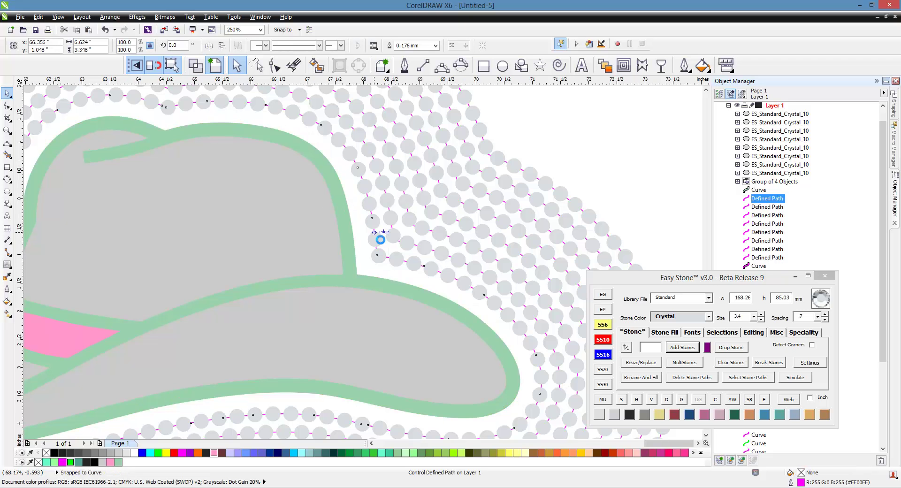
pyautogui.scroll(-2, 368, 220)
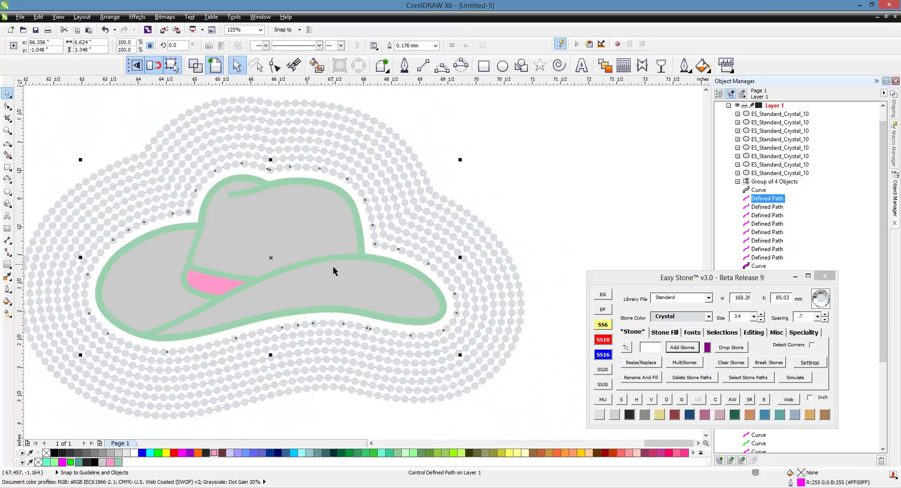
pyautogui.scroll(2, 333, 270)
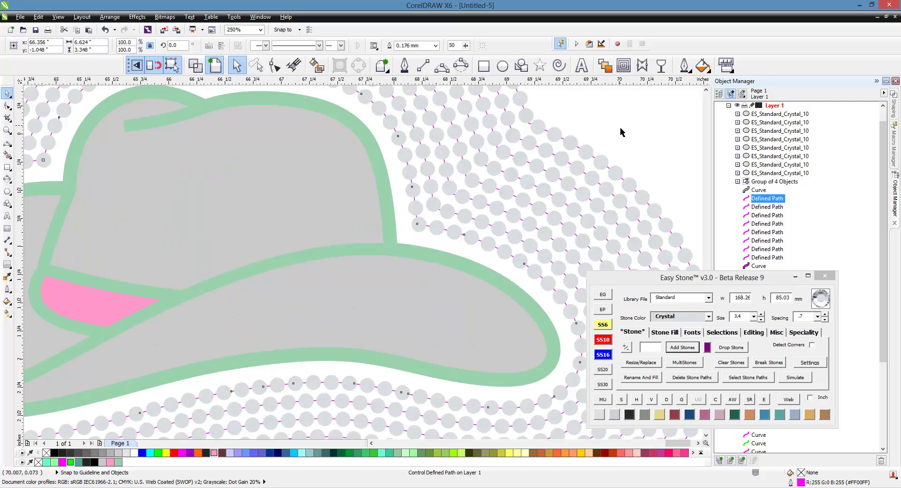
pyautogui.click(406, 210)
pyautogui.click(380, 221)
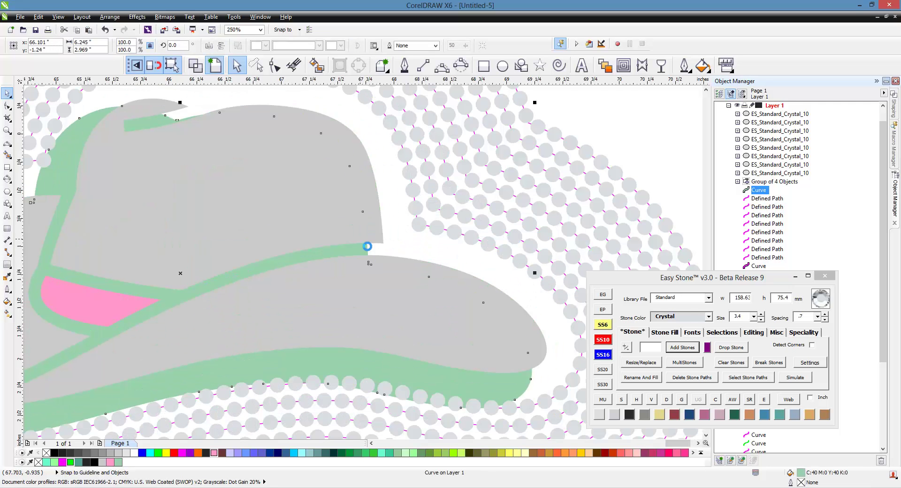
pyautogui.press('F10')
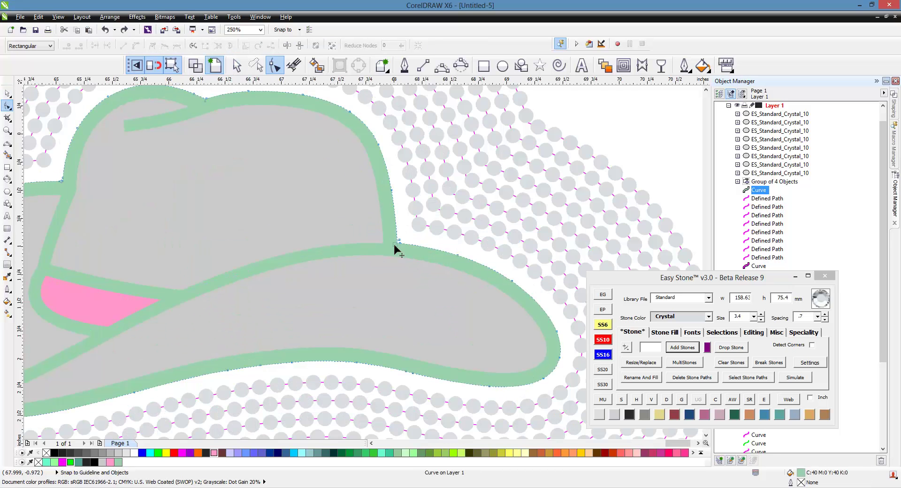
pyautogui.scroll(4, 394, 243)
pyautogui.scroll(-4, 404, 235)
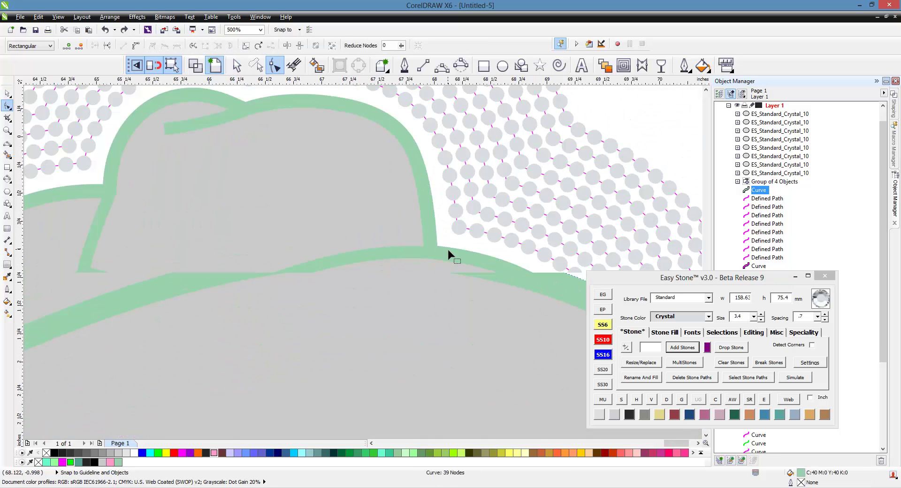
pyautogui.scroll(-2, 438, 249)
pyautogui.scroll(5, 317, 149)
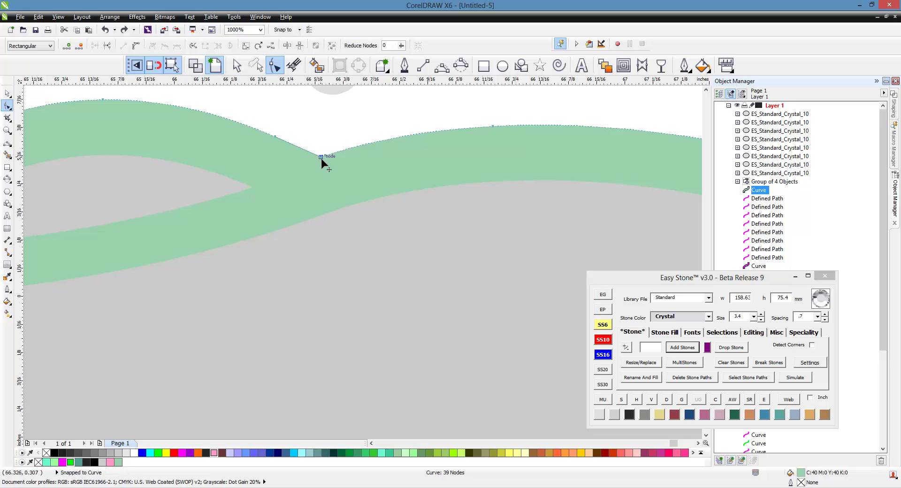
pyautogui.scroll(-4, 430, 179)
pyautogui.scroll(6, 195, 246)
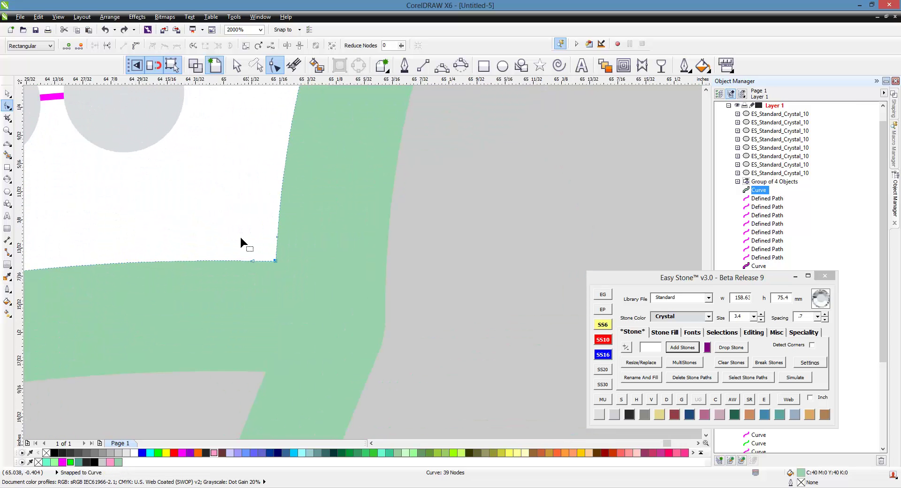
pyautogui.scroll(-7, 274, 261)
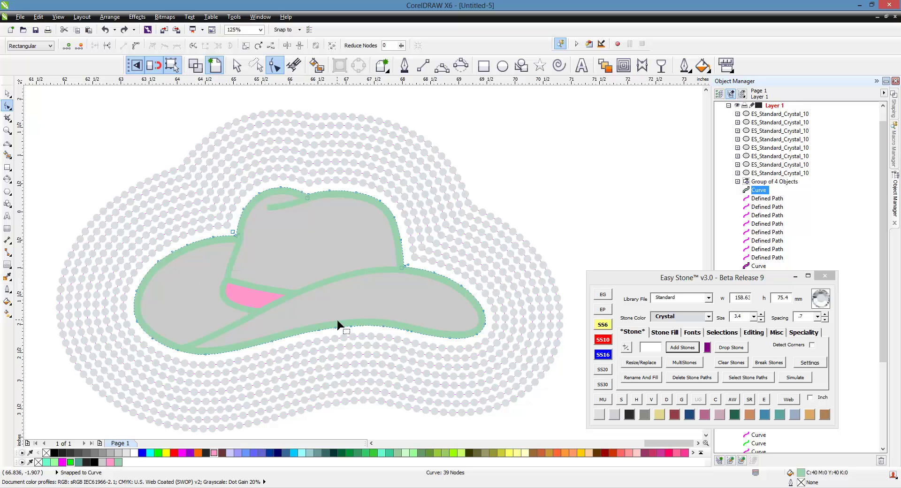
# - Line the hat outline with a ring of Hot Pink size 4.8 stones via Easy Stone
pyautogui.click(705, 415)
pyautogui.click(600, 355)
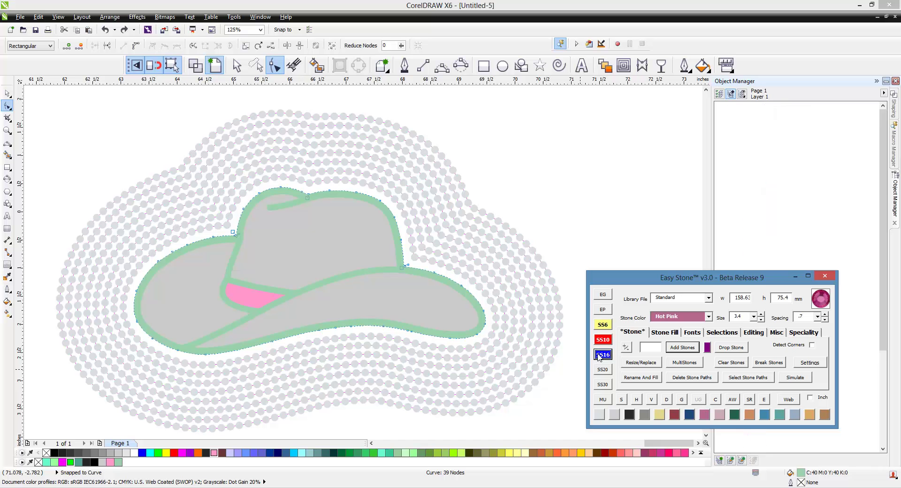
pyautogui.click(677, 350)
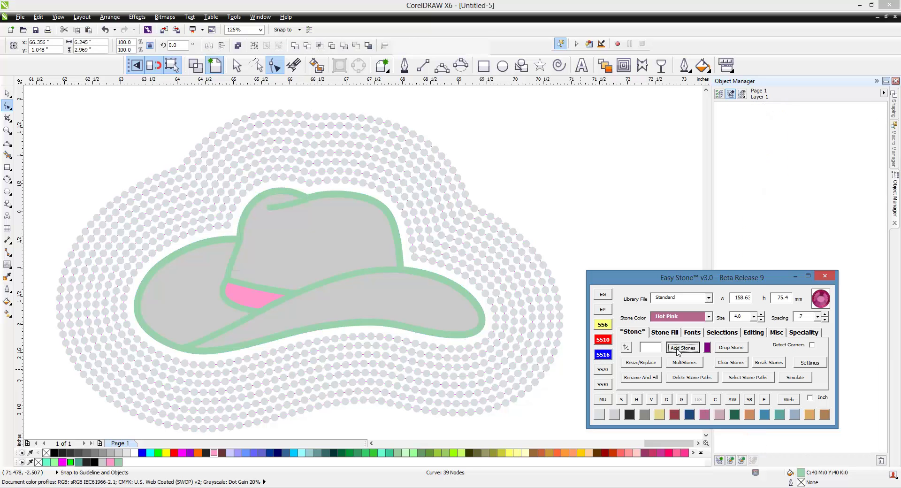
pyautogui.click(602, 235)
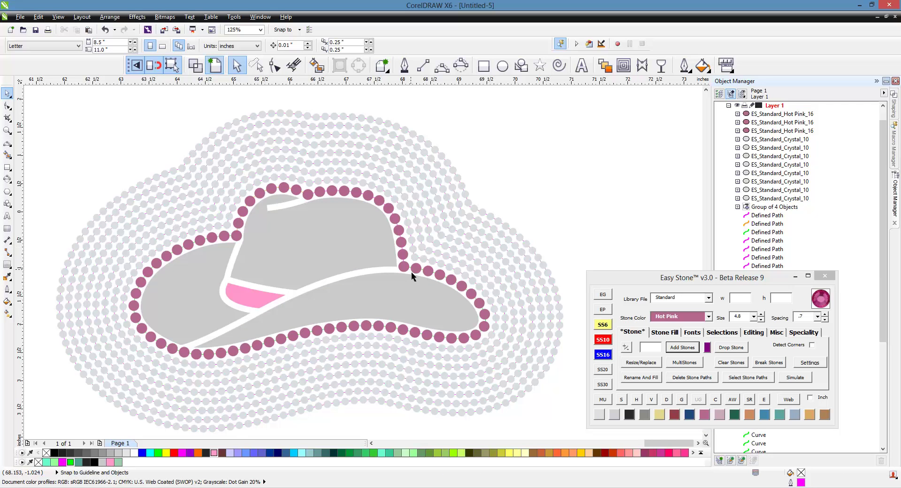
pyautogui.scroll(-1, 420, 192)
pyautogui.scroll(4, 469, 243)
pyautogui.click(385, 238)
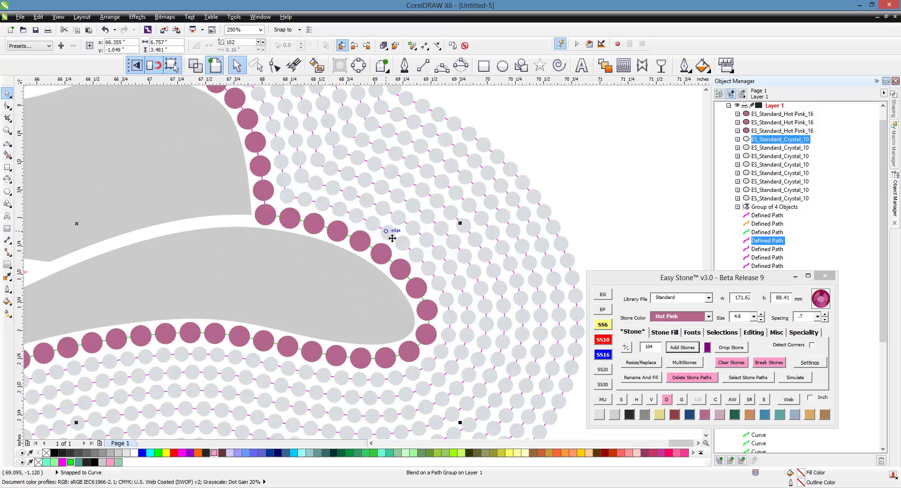
pyautogui.scroll(-2, 393, 235)
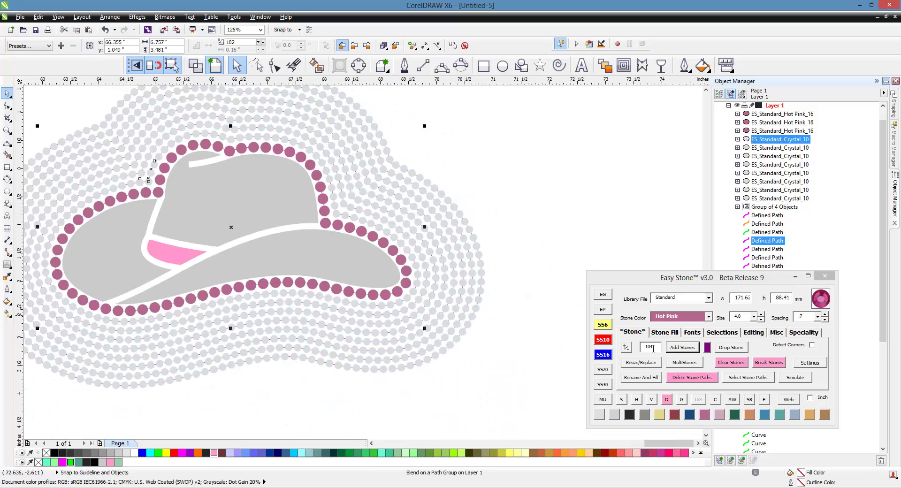
# - Box-select part of the offset rows and add stones with a set stone count
pyautogui.click(548, 226)
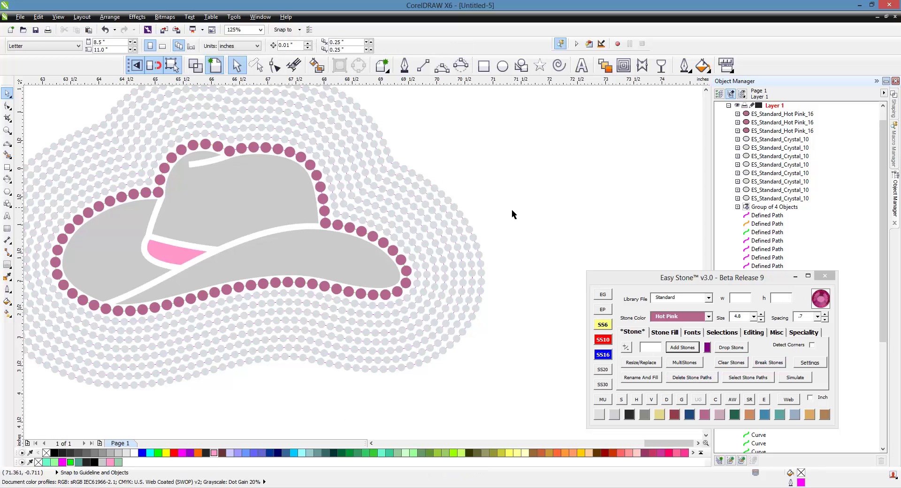
pyautogui.moveTo(529, 208); pyautogui.dragTo(425, 361)
pyautogui.click(653, 351)
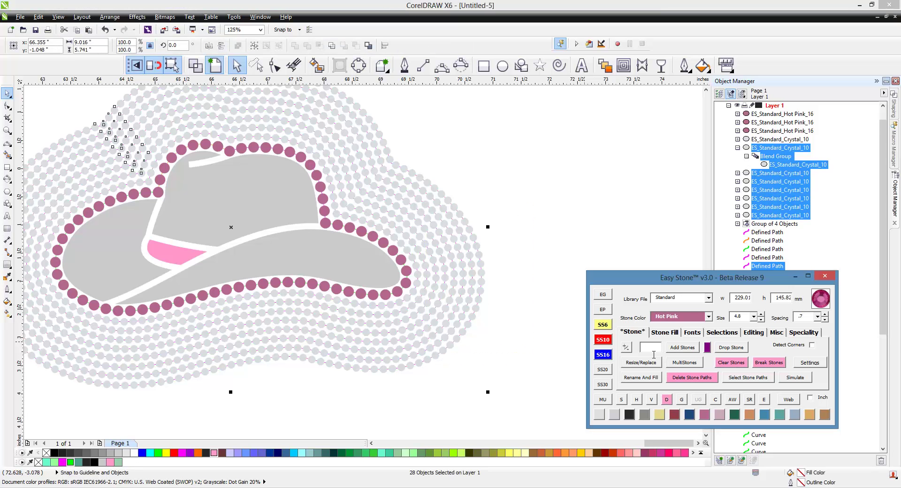
pyautogui.click(673, 355)
pyautogui.click(681, 348)
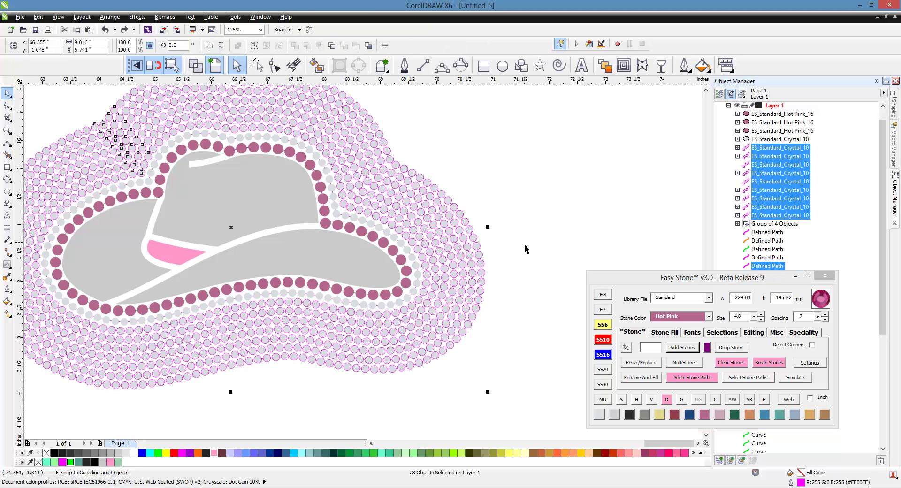
# - Restone all the outer offset rows with small Crystal SS6 (3.4) stones
pyautogui.click(524, 248)
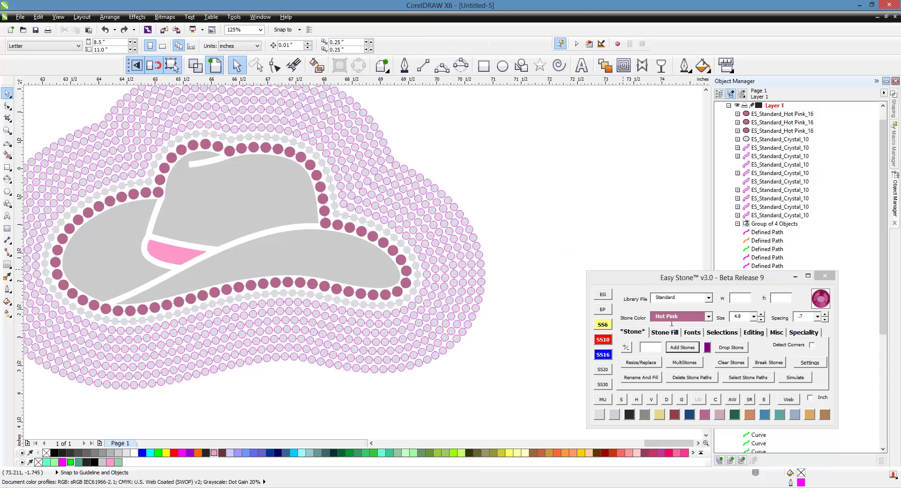
pyautogui.click(600, 415)
pyautogui.click(599, 326)
pyautogui.moveTo(527, 217); pyautogui.dragTo(425, 358)
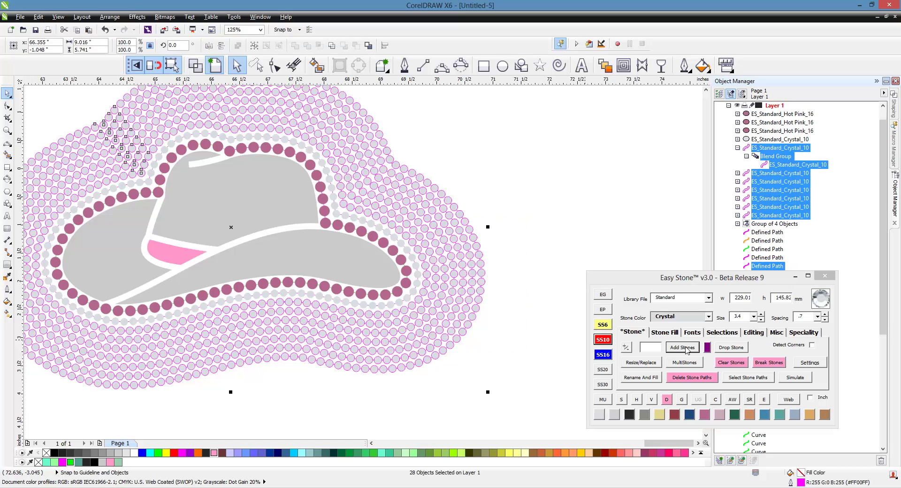
pyautogui.click(653, 350)
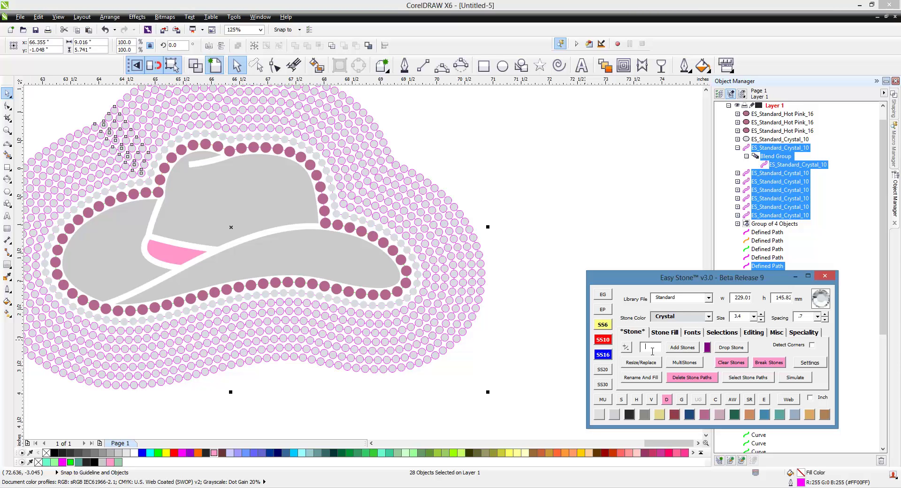
pyautogui.click(682, 347)
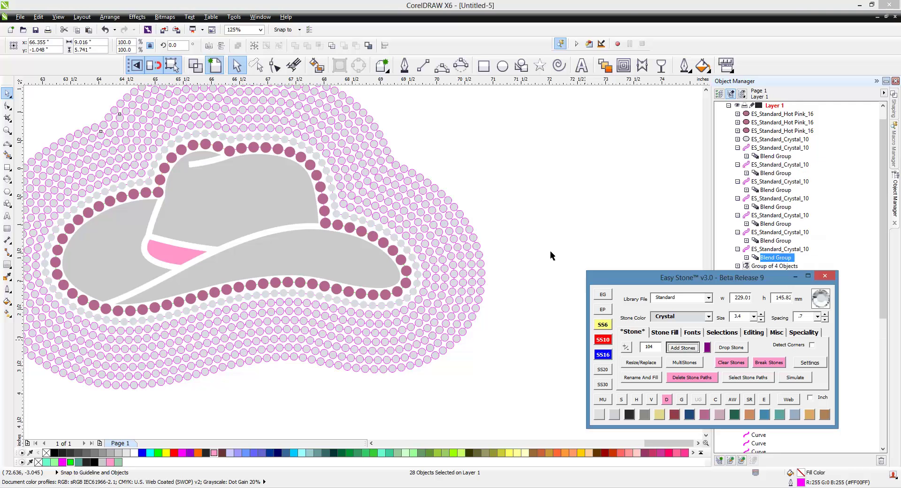
# - Reduce the first outer crystal rows to 100 and 92 stones, undoing a too-sparse try
pyautogui.click(447, 253)
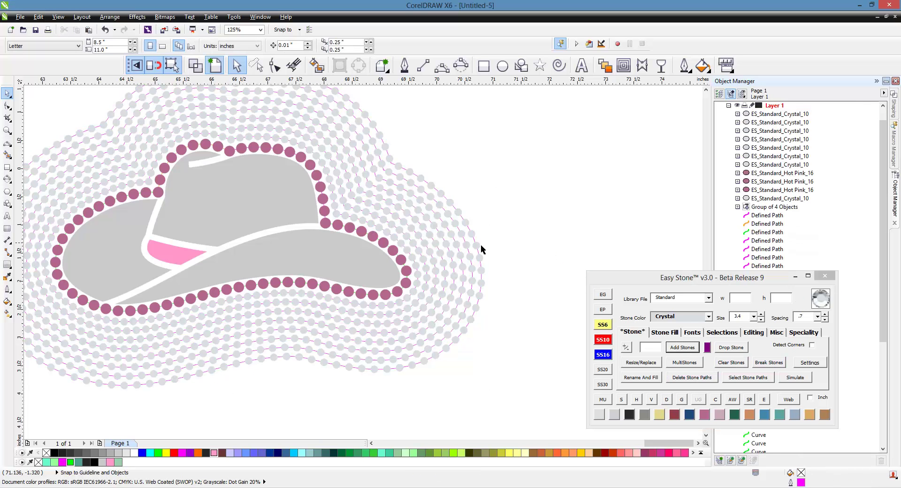
pyautogui.scroll(2, 418, 277)
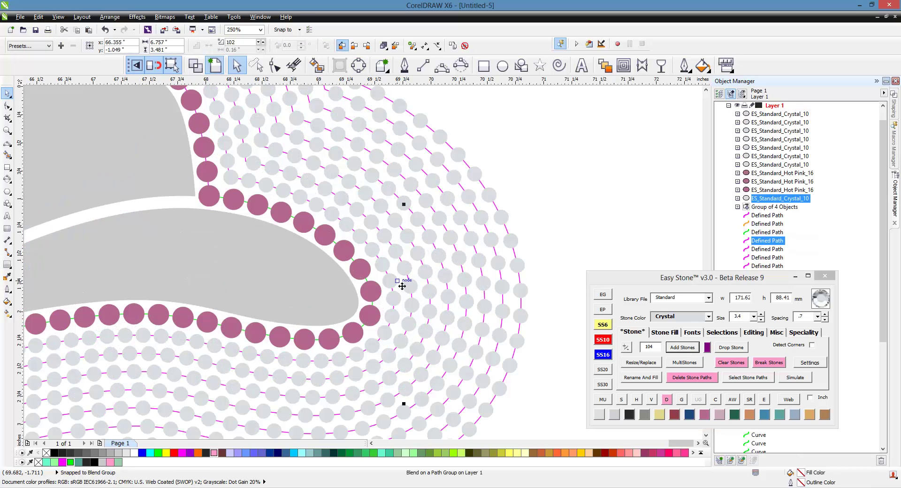
pyautogui.click(416, 274)
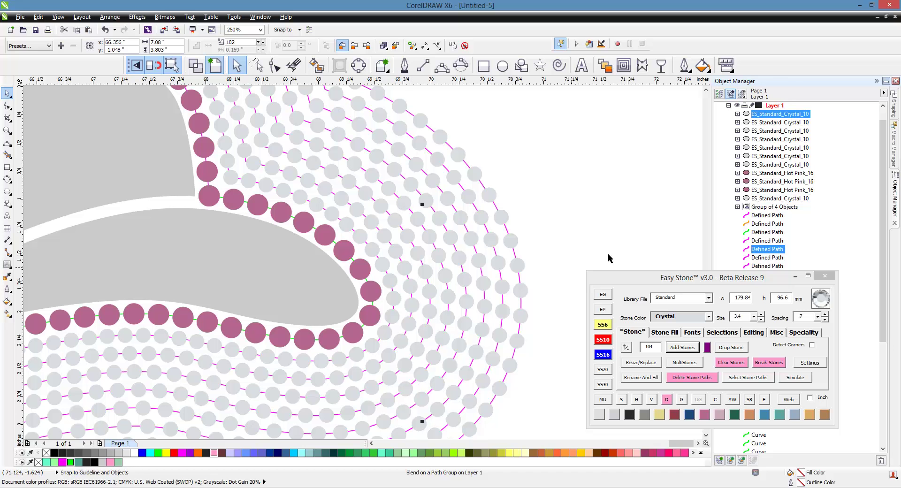
pyautogui.doubleClick(650, 347)
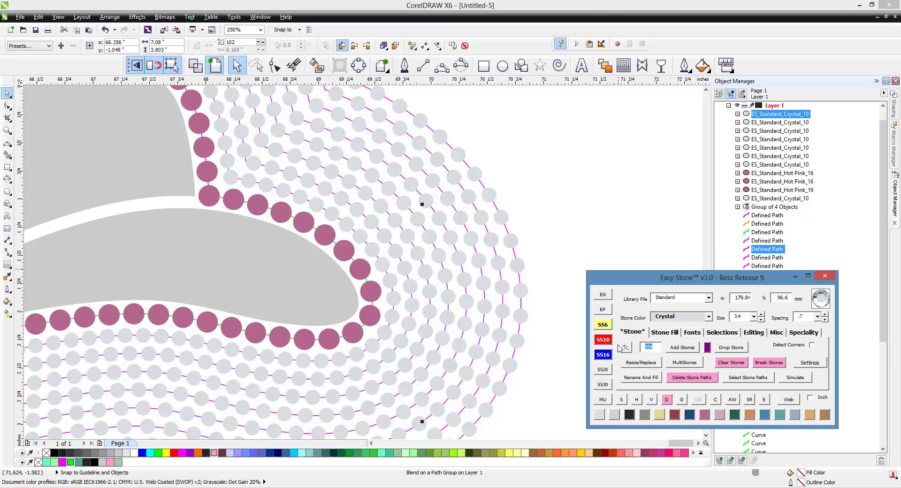
pyautogui.write('100')
pyautogui.click(681, 347)
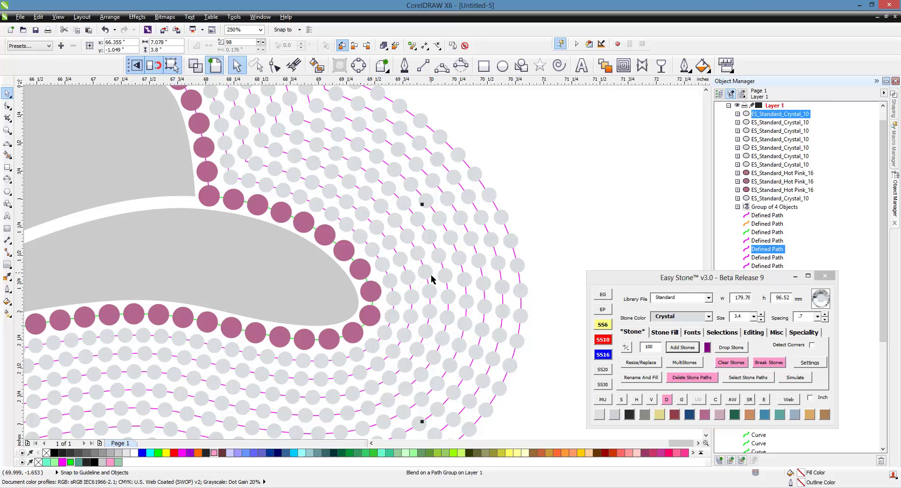
pyautogui.click(436, 279)
pyautogui.click(660, 349)
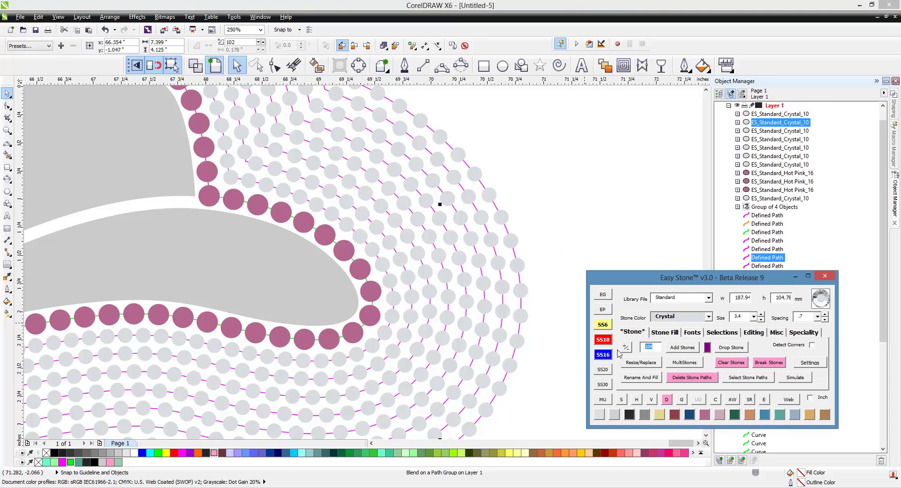
pyautogui.write('96')
pyautogui.click(682, 347)
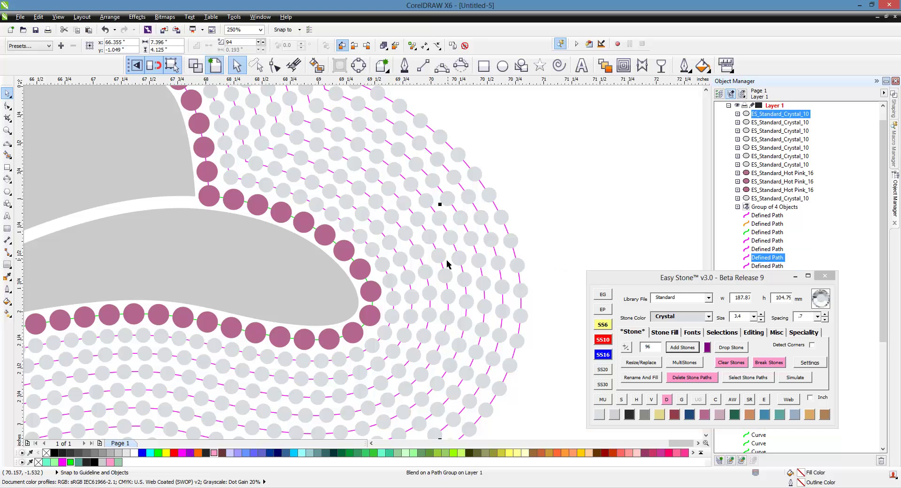
pyautogui.hotkey('ctrl', 'z')
pyautogui.click(636, 355)
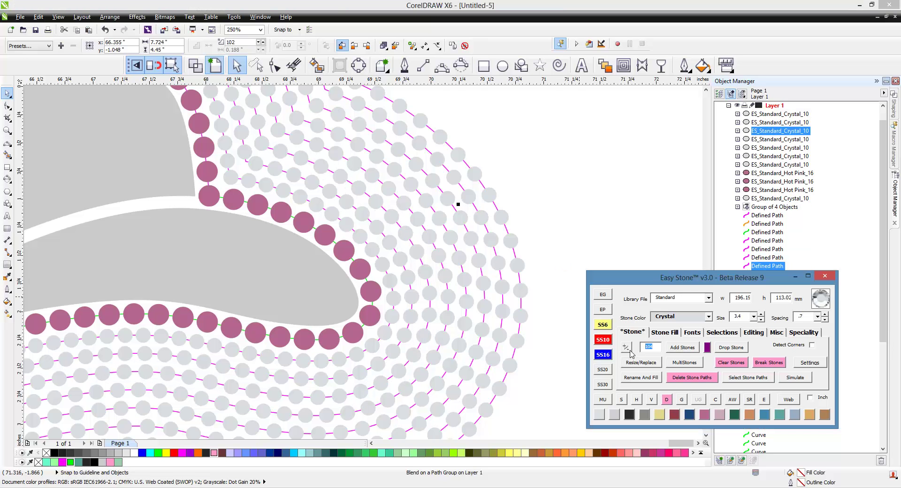
pyautogui.write('92')
pyautogui.click(683, 347)
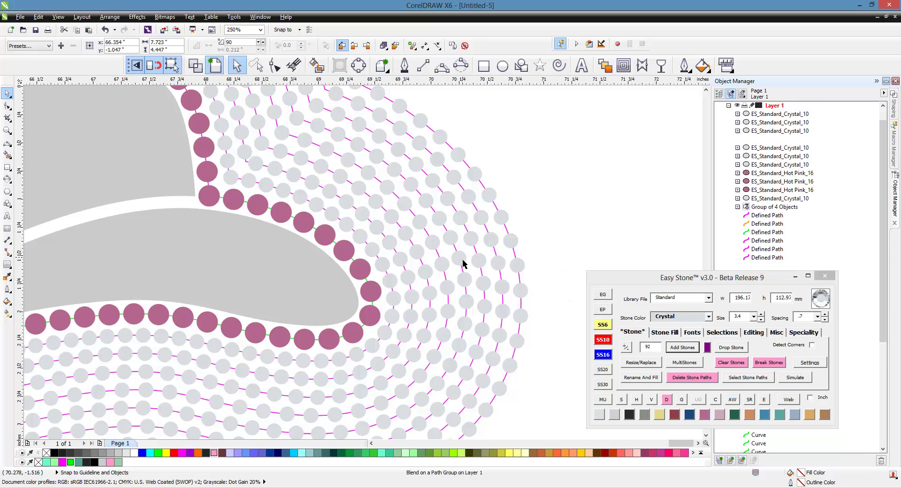
# - Lower the next crystal row to 80 stones and reduce the outermost row's count further
pyautogui.click(614, 351)
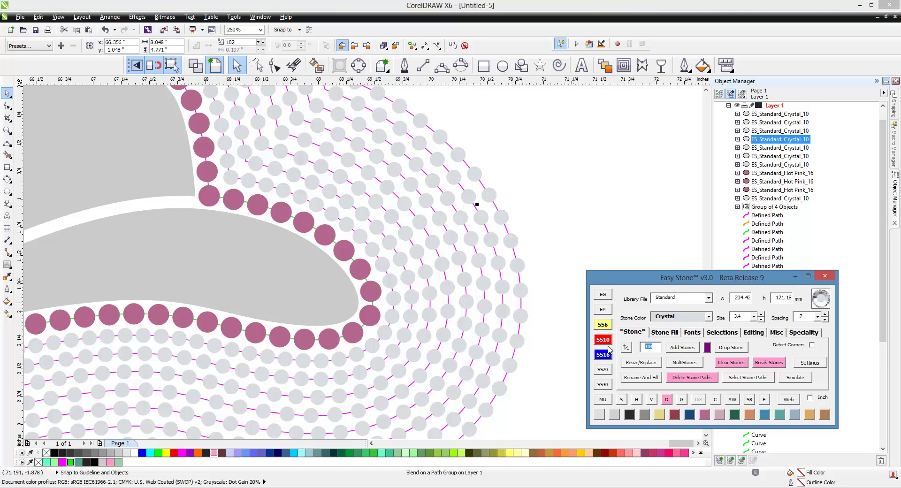
pyautogui.write('88')
pyautogui.click(682, 351)
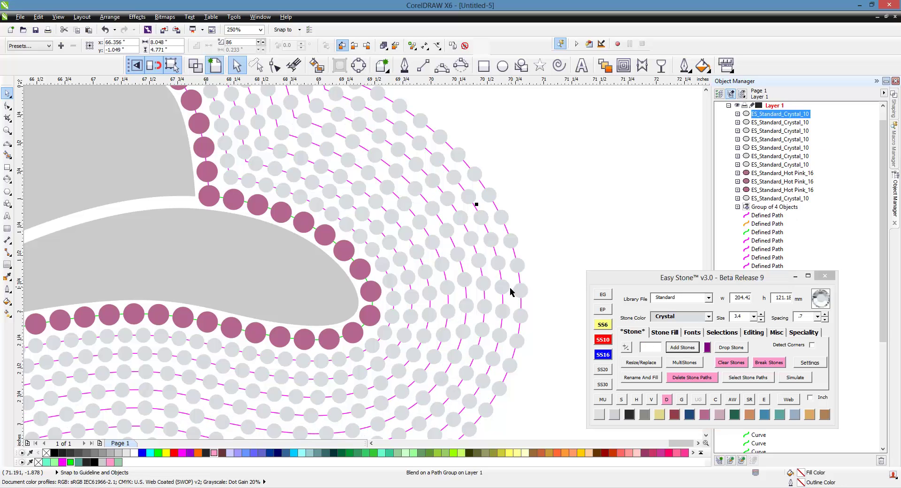
pyautogui.hotkey('ctrl', 'z')
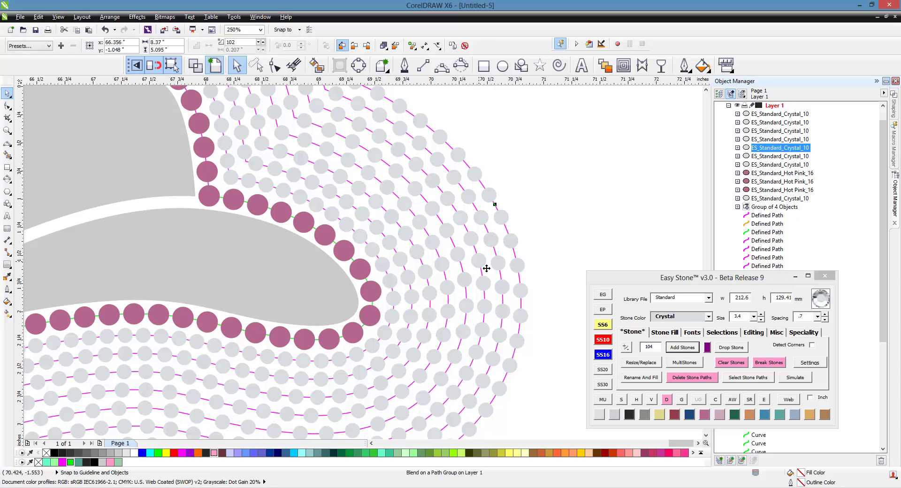
pyautogui.click(662, 355)
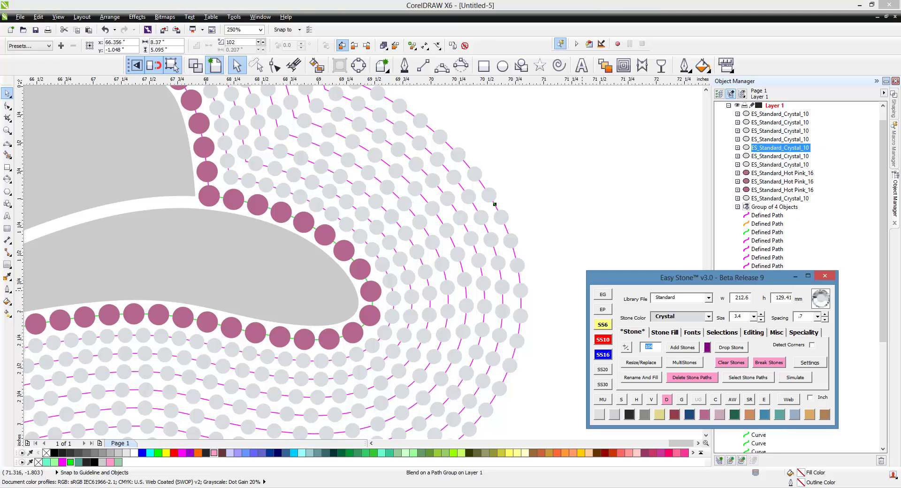
pyautogui.write('84')
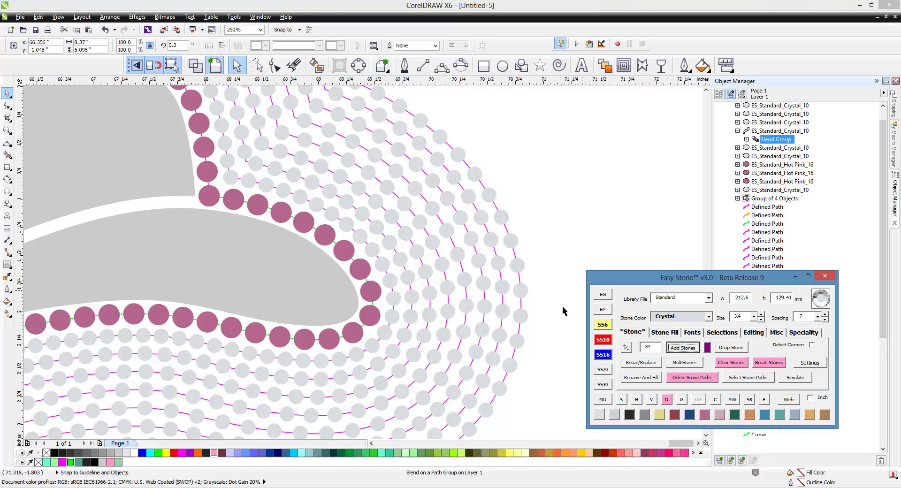
pyautogui.doubleClick(657, 351)
pyautogui.write('80')
pyautogui.click(681, 347)
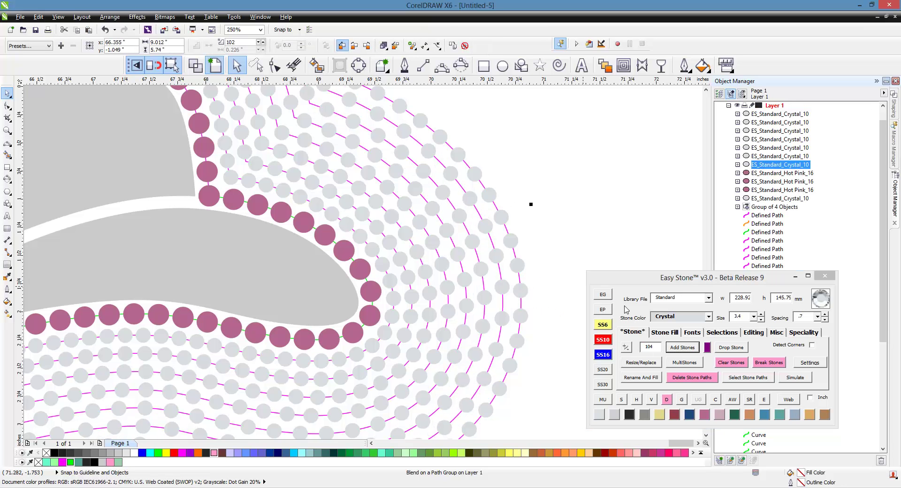
pyautogui.click(626, 350)
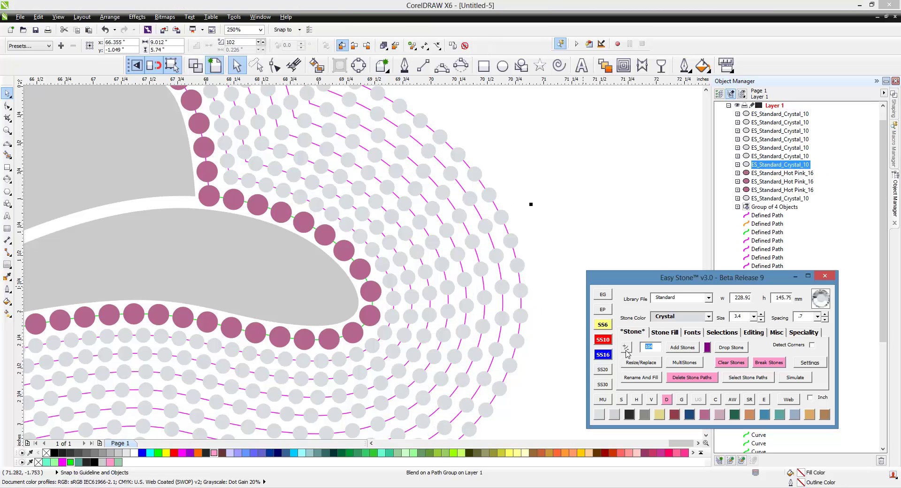
pyautogui.write('76')
pyautogui.click(677, 349)
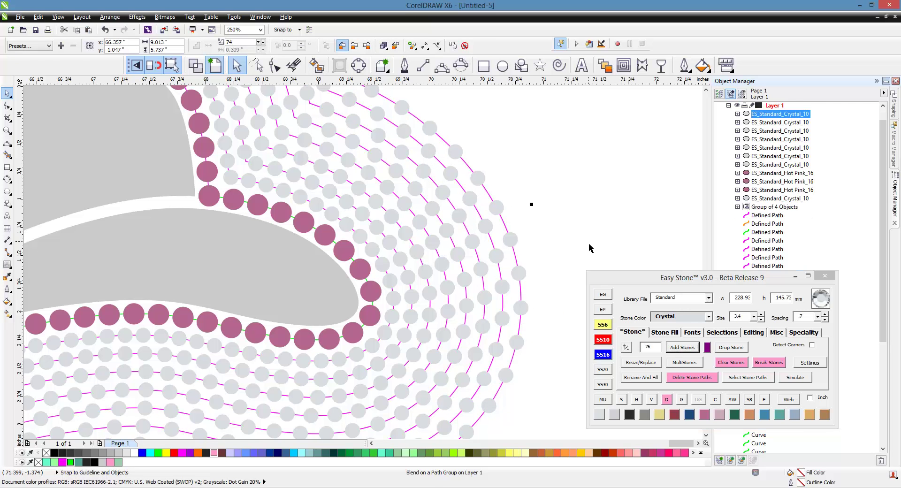
# - Restone the hat's pink stone outline at SS10 size
pyautogui.scroll(-2, 490, 341)
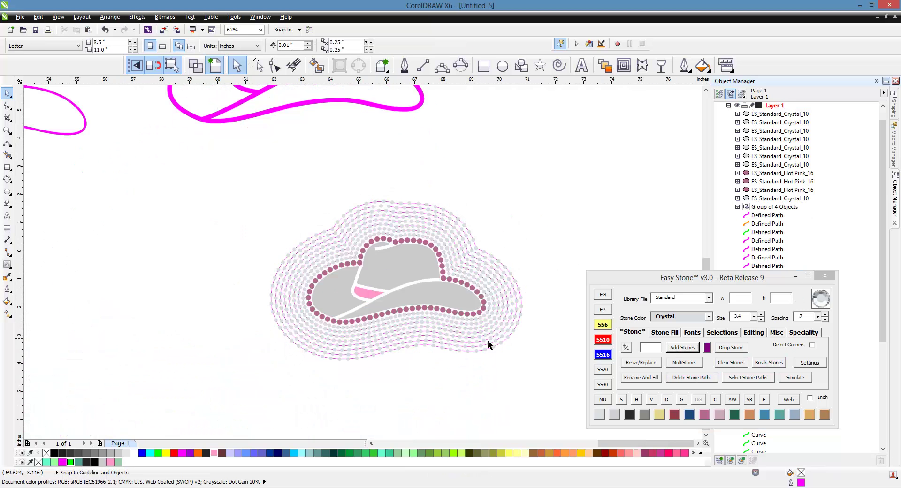
pyautogui.scroll(1, 513, 324)
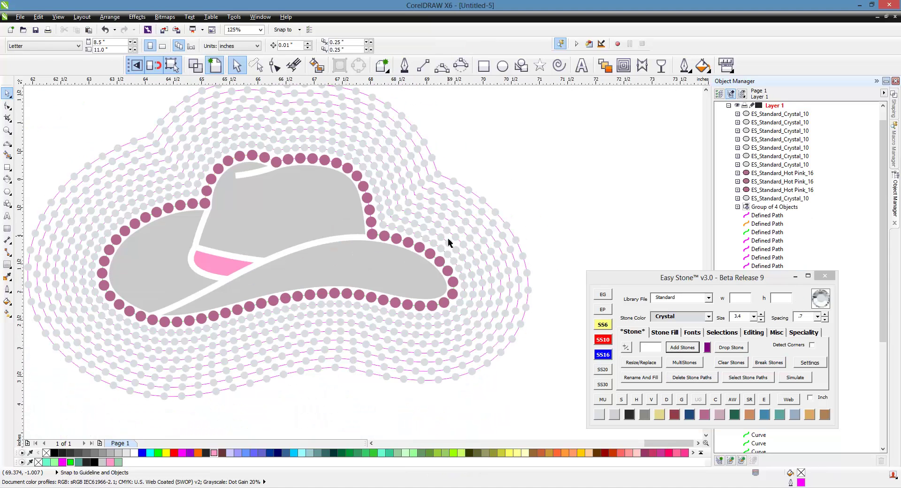
pyautogui.click(380, 305)
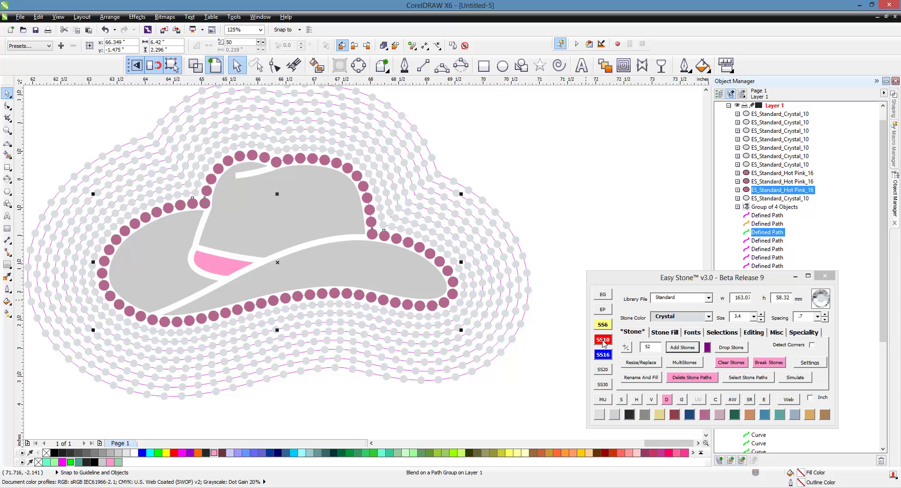
pyautogui.click(602, 340)
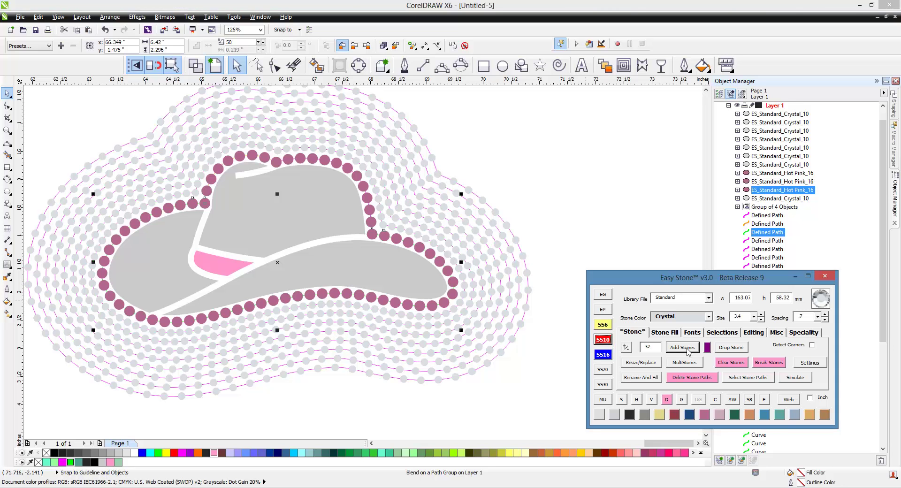
pyautogui.click(686, 349)
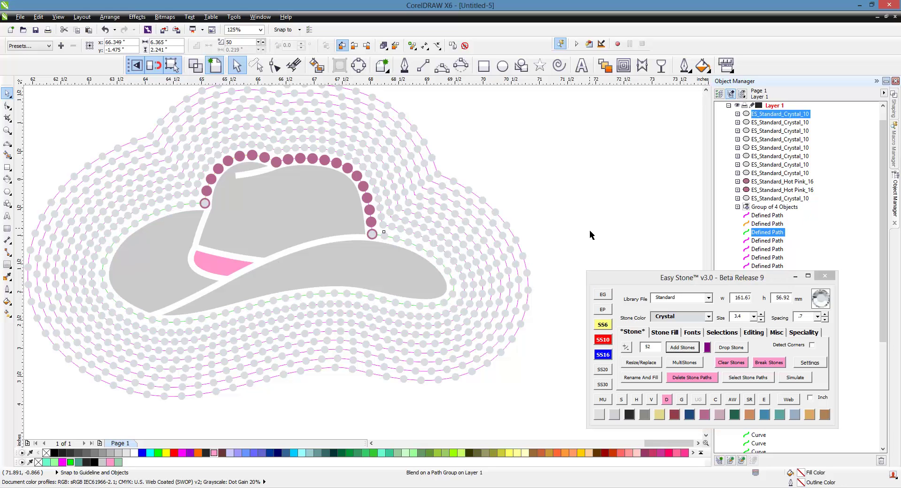
# - Add Hot Pink SS10 stones along the brim and crown, replacing the oversized crown stones
pyautogui.click(704, 414)
pyautogui.click(448, 273)
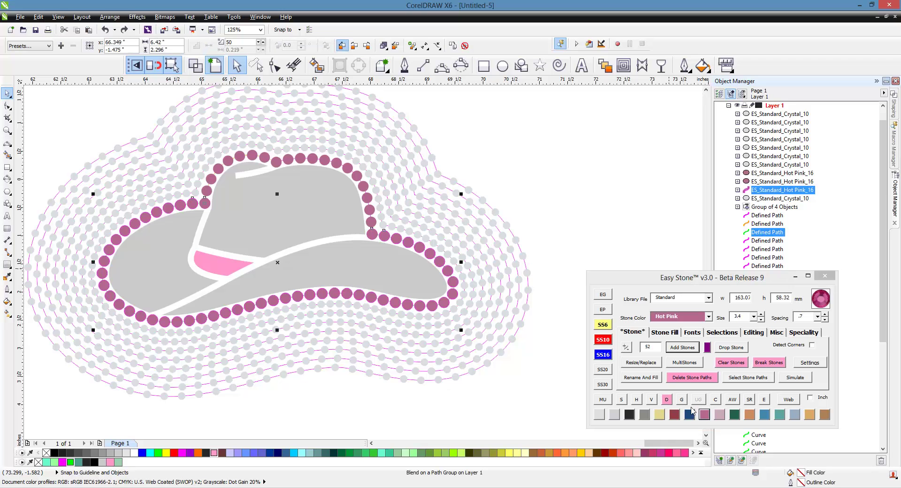
pyautogui.click(680, 348)
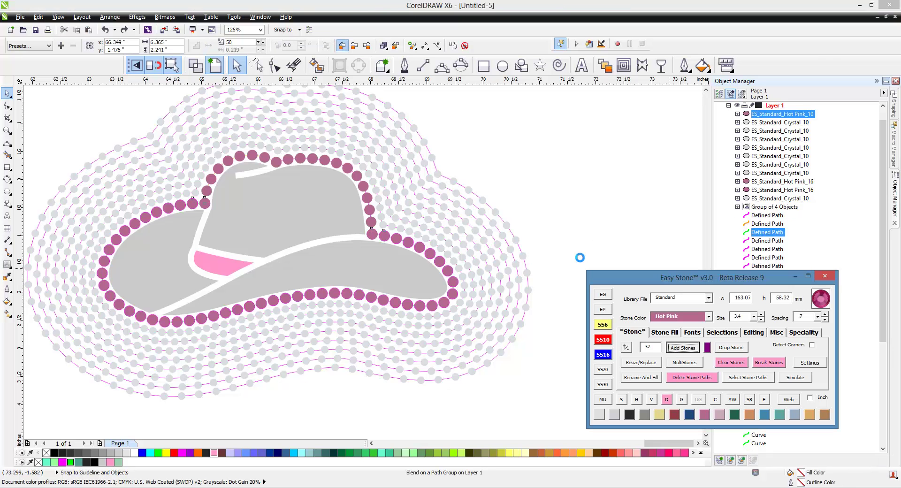
pyautogui.click(369, 209)
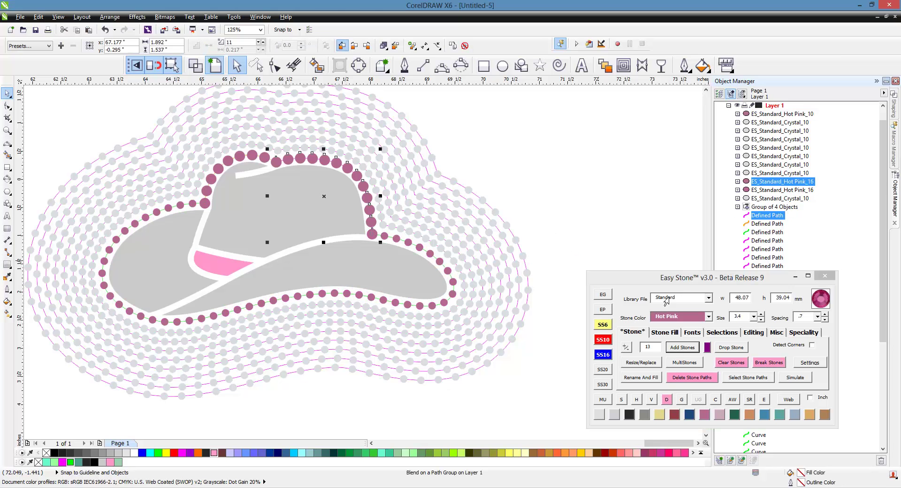
pyautogui.click(682, 347)
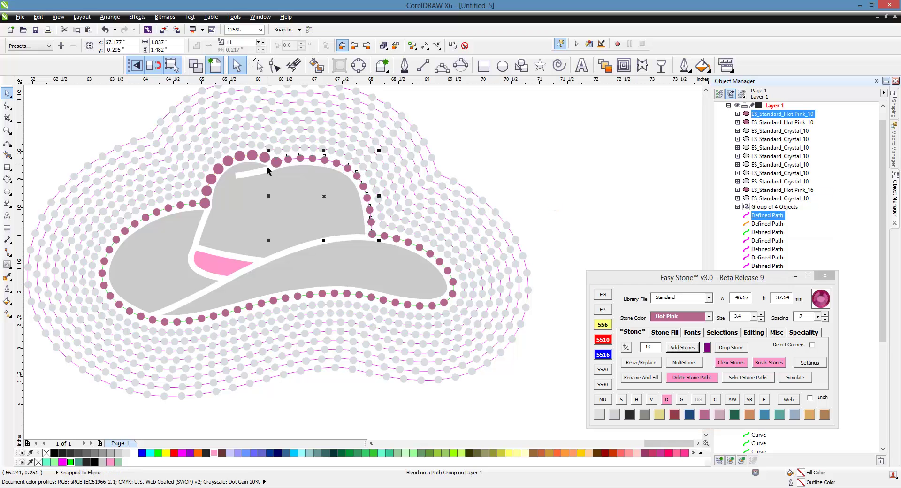
pyautogui.click(692, 349)
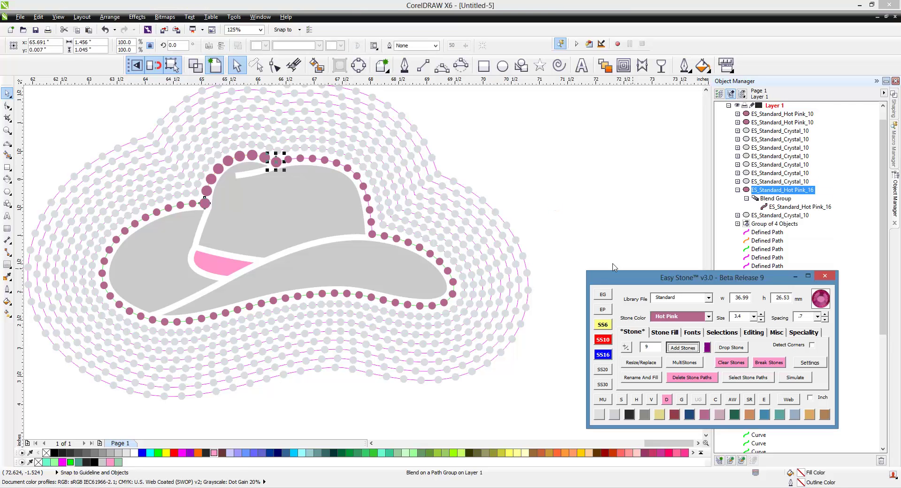
pyautogui.click(692, 349)
pyautogui.click(581, 211)
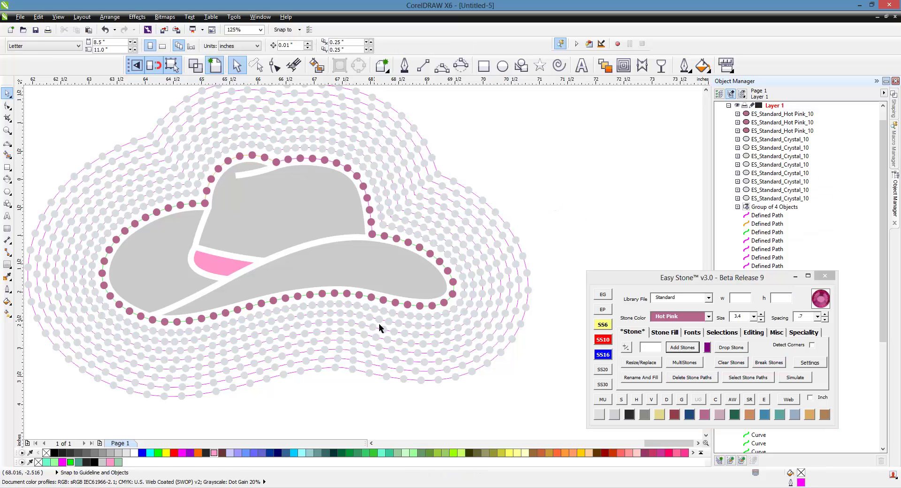
# - Select the whole rhinestone hat and drag a copy onto the black rectangle
pyautogui.scroll(-2, 466, 255)
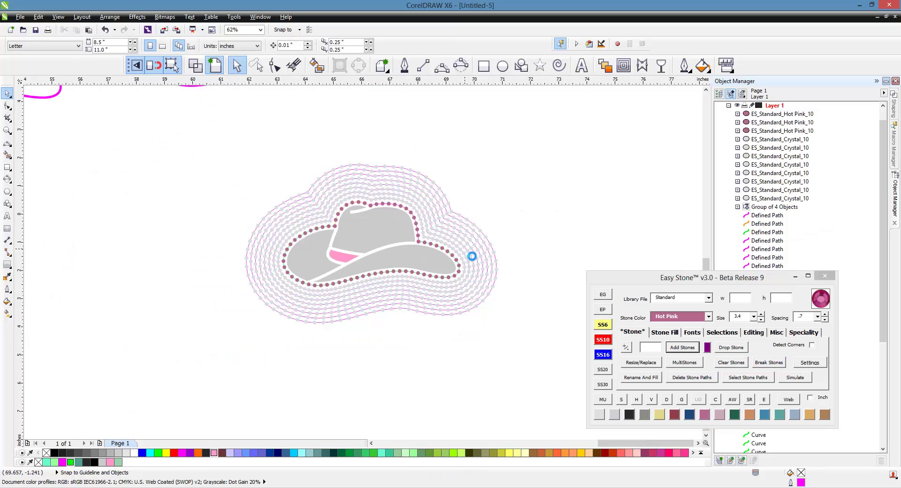
pyautogui.moveTo(573, 139); pyautogui.dragTo(179, 365)
pyautogui.scroll(-1, 162, 280)
pyautogui.moveTo(265, 277); pyautogui.dragTo(446, 291)
# - Delete the stone guide paths from the copied hat and recolour its stones with AW
pyautogui.moveTo(569, 190); pyautogui.dragTo(361, 338)
pyautogui.click(677, 381)
pyautogui.moveTo(554, 188); pyautogui.dragTo(371, 326)
pyautogui.click(732, 399)
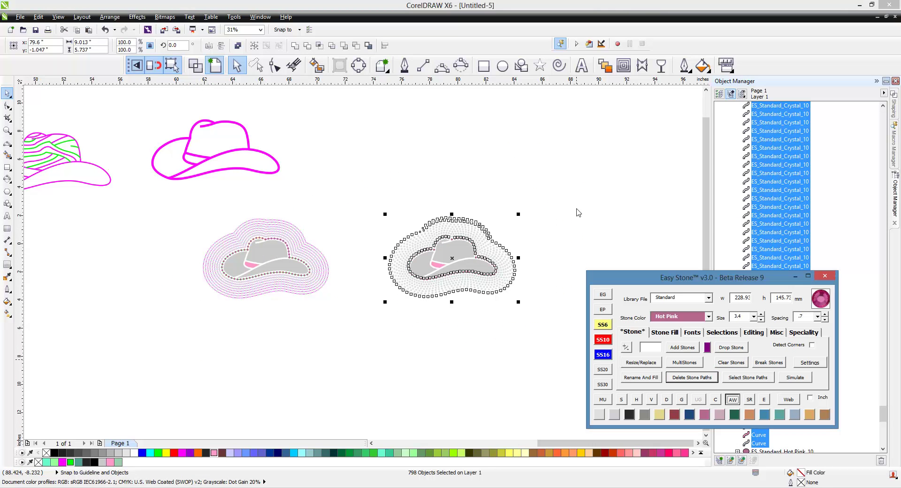
# - Select the three curves of the copied hat
pyautogui.scroll(1, 527, 242)
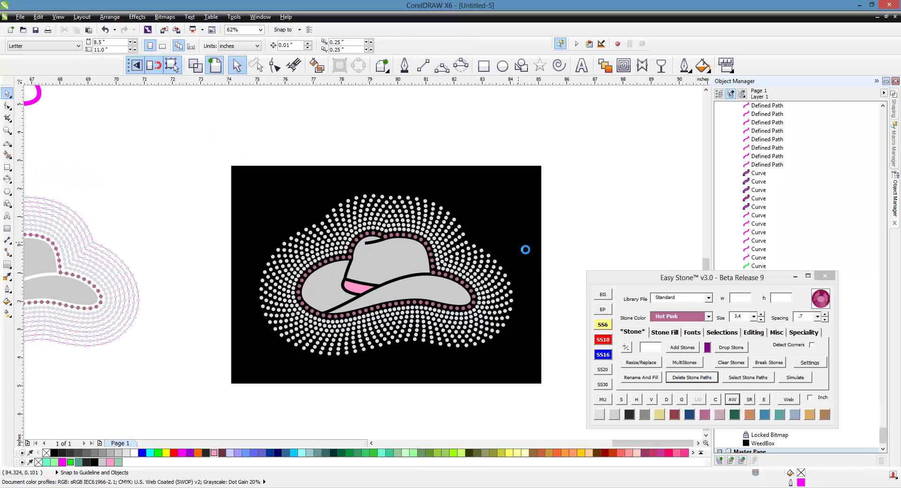
pyautogui.click(445, 293)
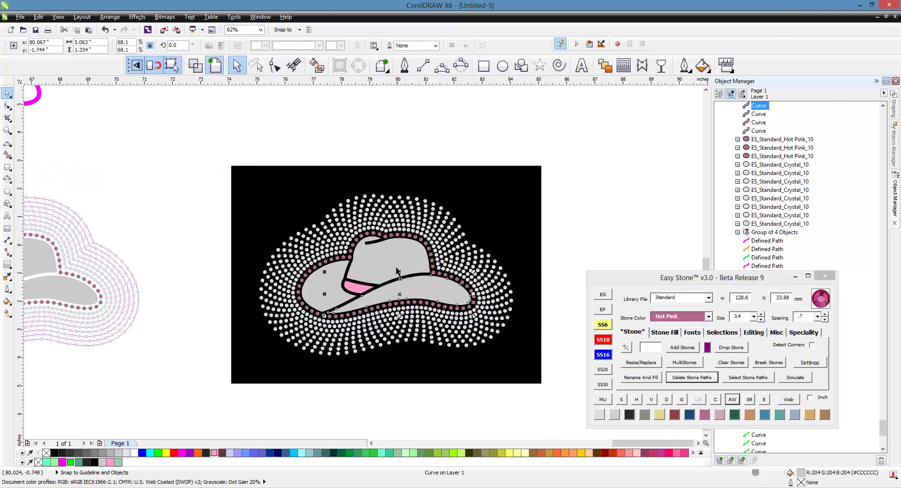
pyautogui.keyDown('shift'); pyautogui.click(397, 270); pyautogui.keyUp('shift')
pyautogui.keyDown('shift'); pyautogui.click(328, 290); pyautogui.keyUp('shift')
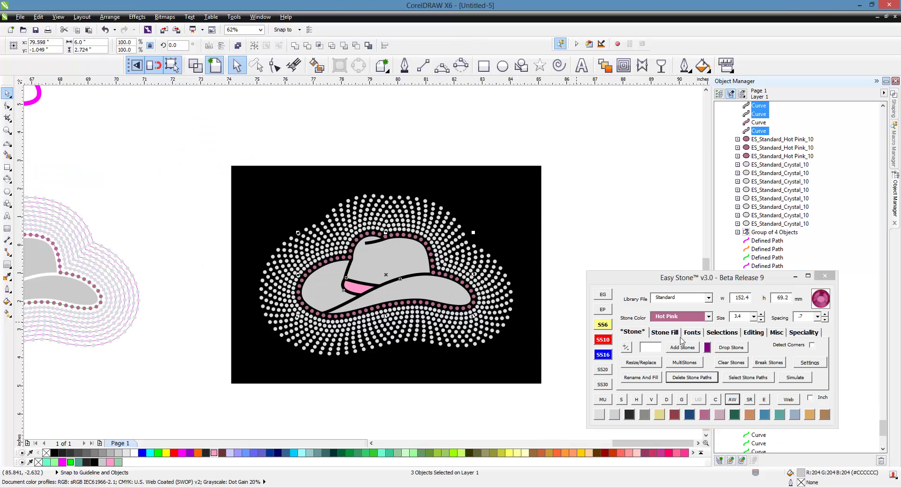
# - Apply Silver glitter fill to the hat curves and Pink glitter fill to the hat band
pyautogui.click(799, 333)
pyautogui.click(701, 362)
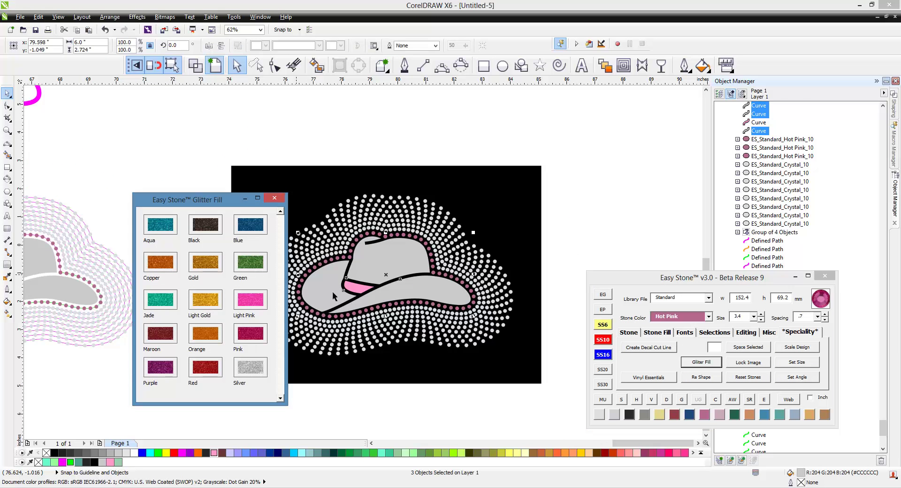
pyautogui.click(250, 366)
pyautogui.click(360, 294)
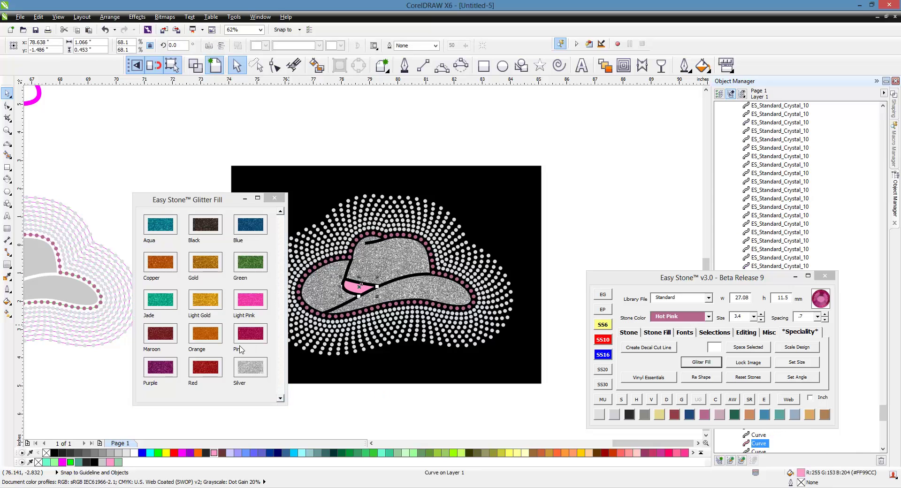
pyautogui.click(250, 299)
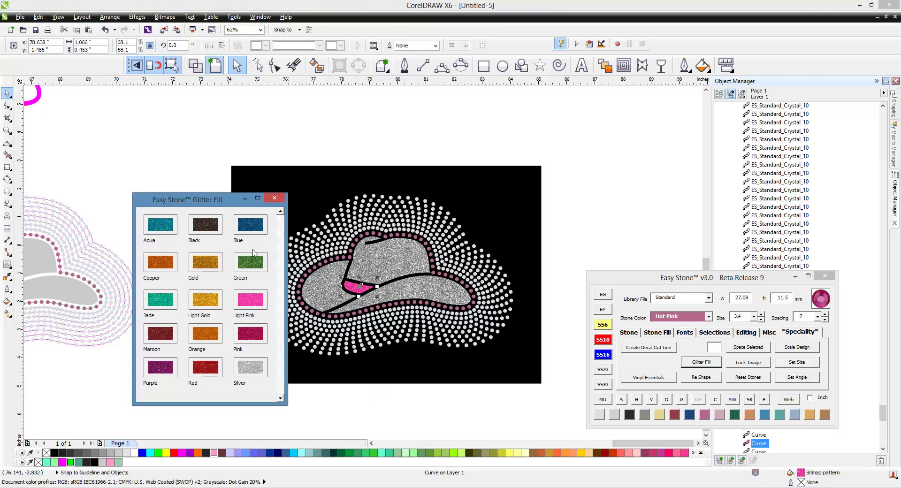
pyautogui.click(274, 197)
pyautogui.click(511, 149)
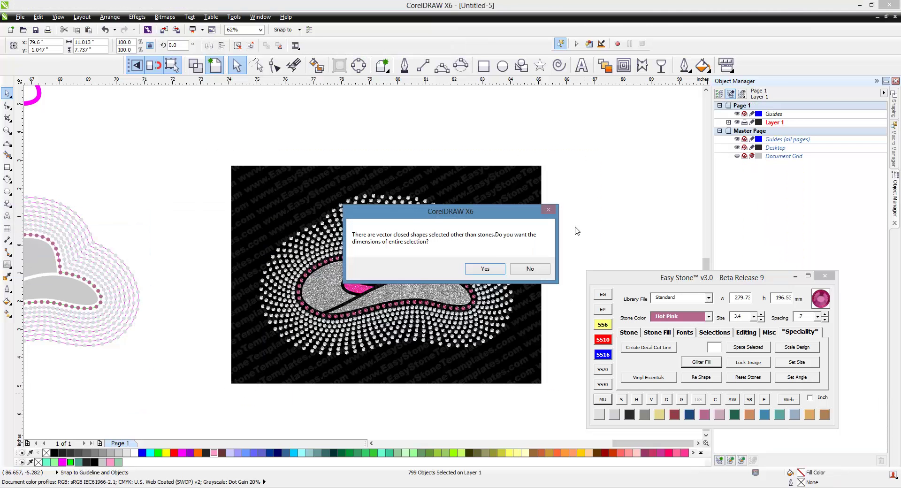
# - Simulate the design on black and add the 9"w X 5.75"h size label
pyautogui.click(483, 270)
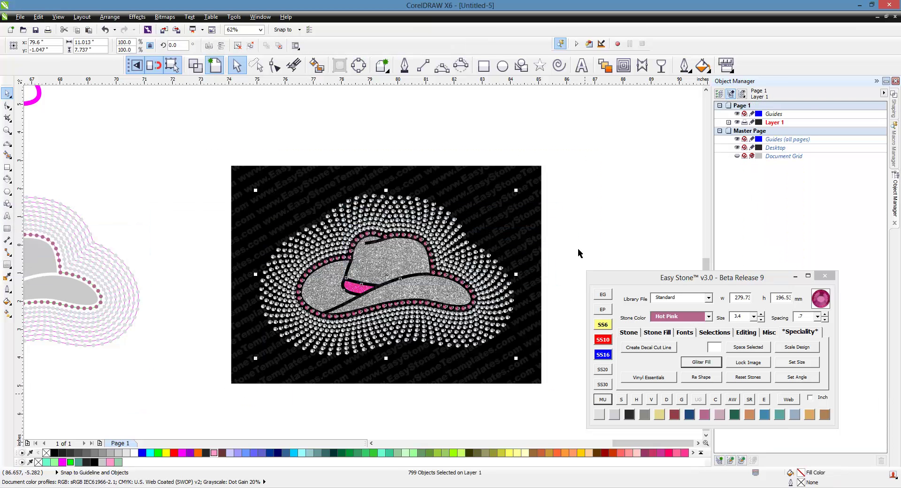
pyautogui.click(632, 252)
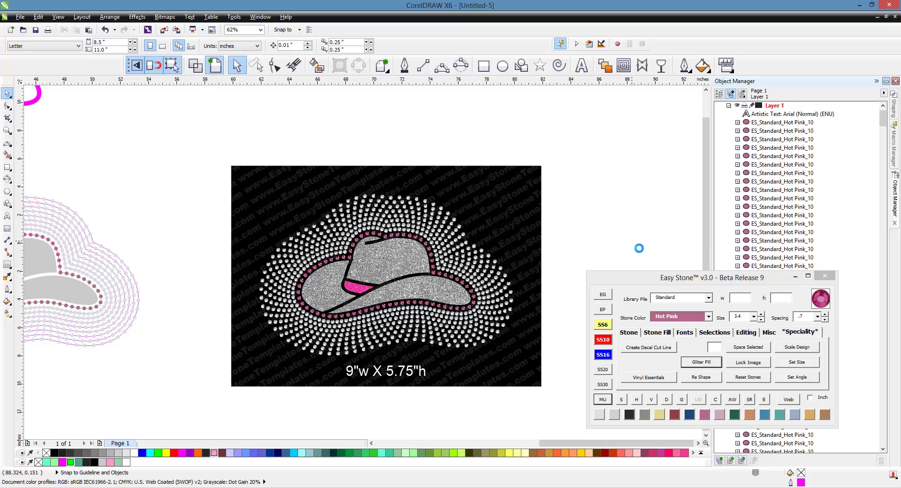
pyautogui.scroll(-2, 632, 243)
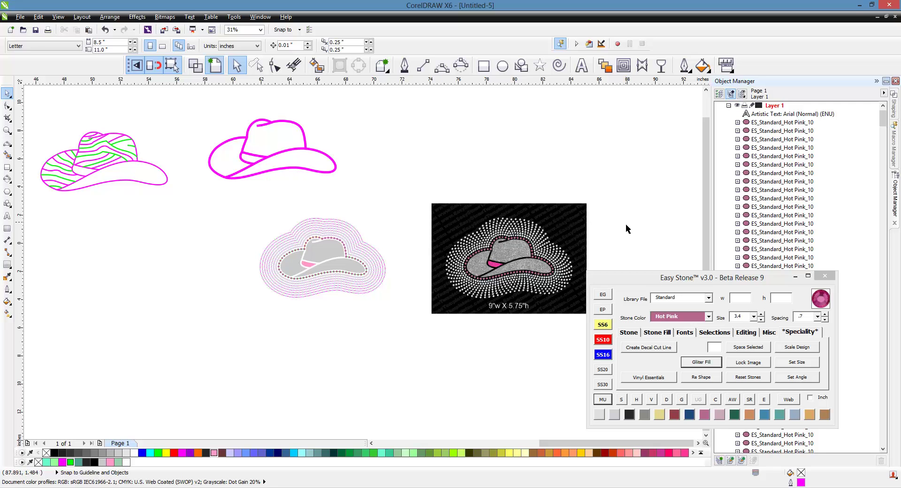
pyautogui.scroll(2, 618, 243)
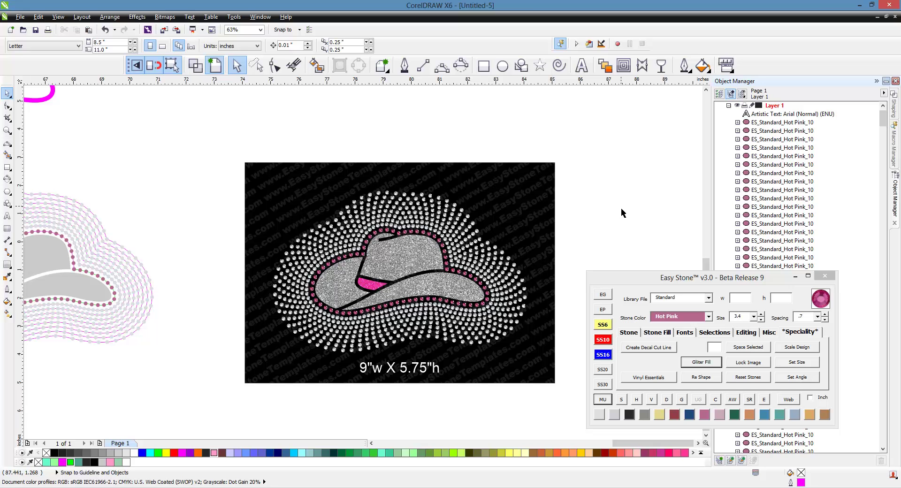
pyautogui.scroll(-2, 613, 235)
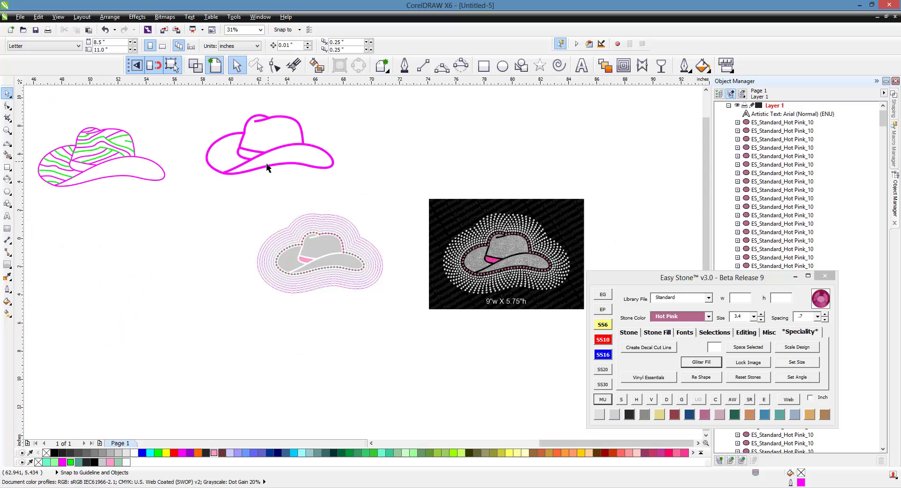
pyautogui.scroll(2, 148, 155)
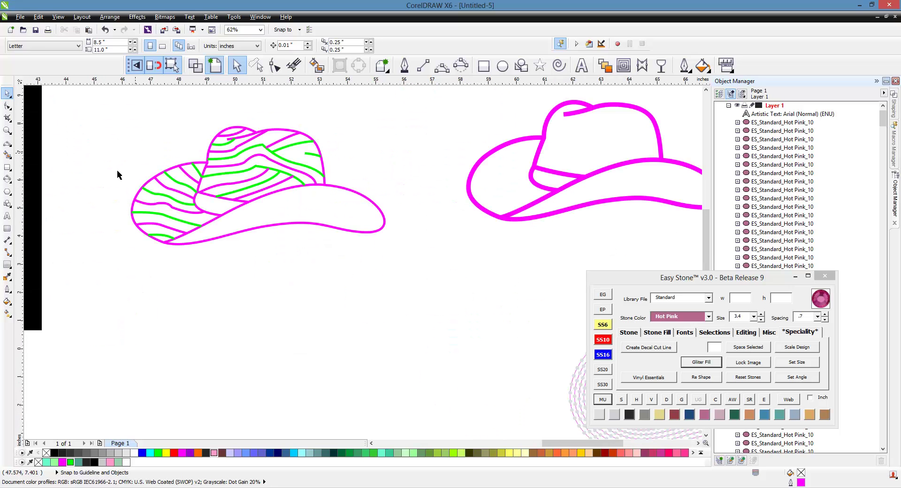
pyautogui.scroll(-2, 187, 244)
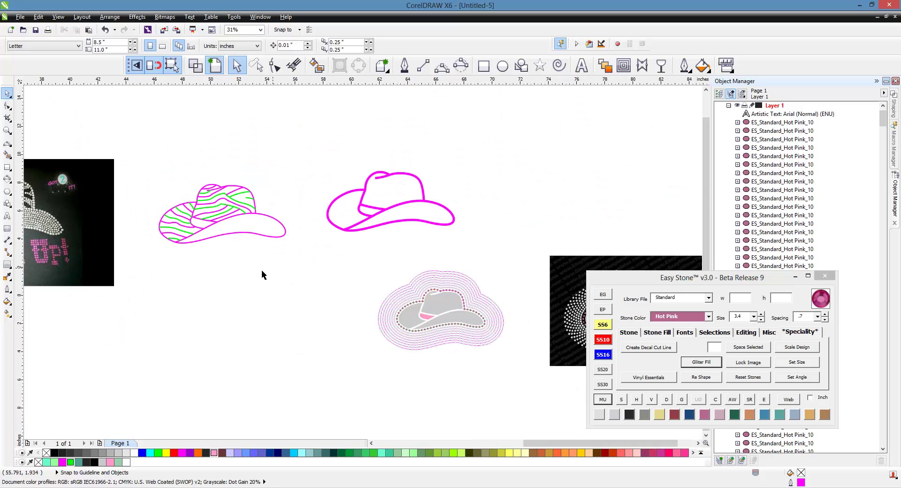
pyautogui.scroll(-2, 263, 275)
pyautogui.scroll(1, 489, 291)
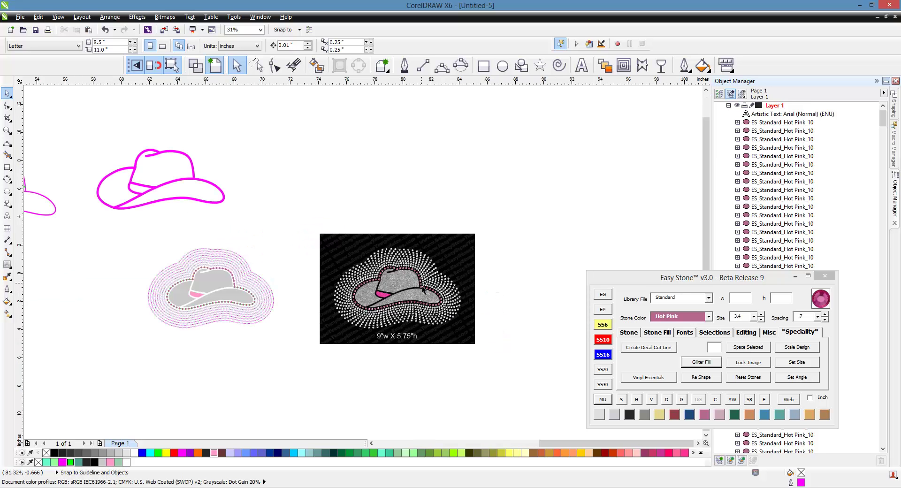
pyautogui.scroll(1, 423, 290)
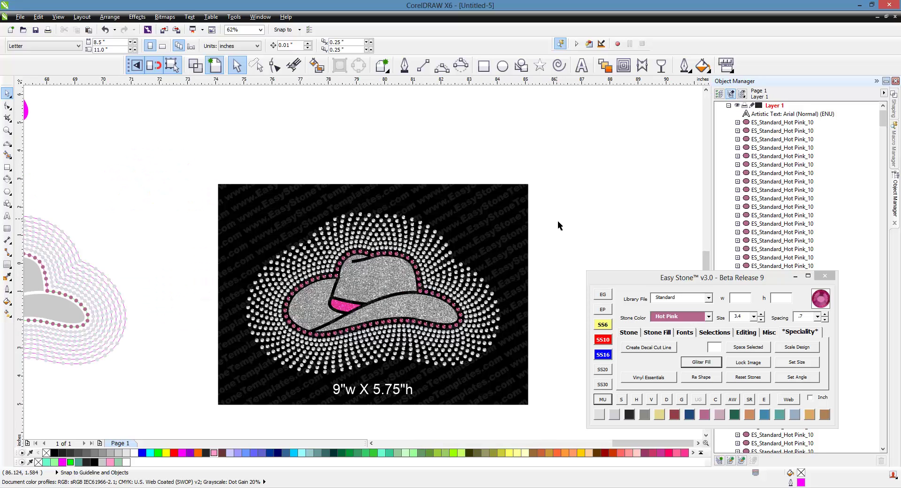
pyautogui.scroll(-1, 615, 221)
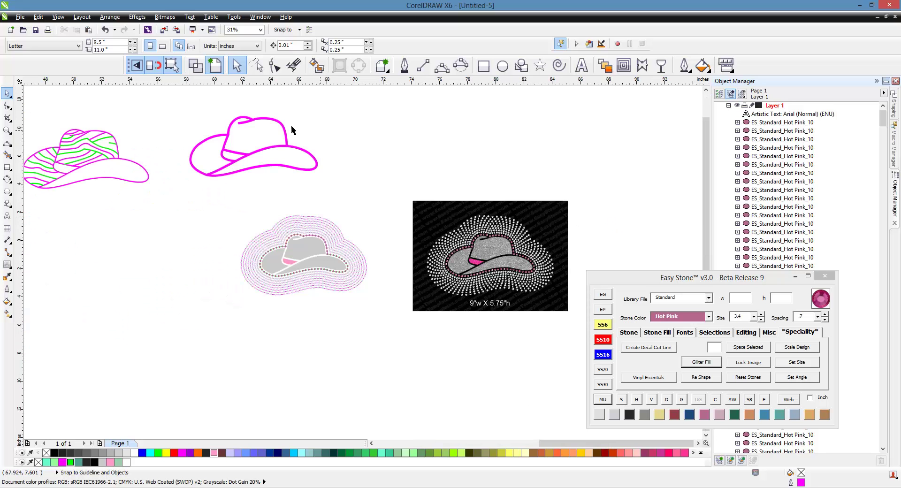
pyautogui.scroll(1, 617, 225)
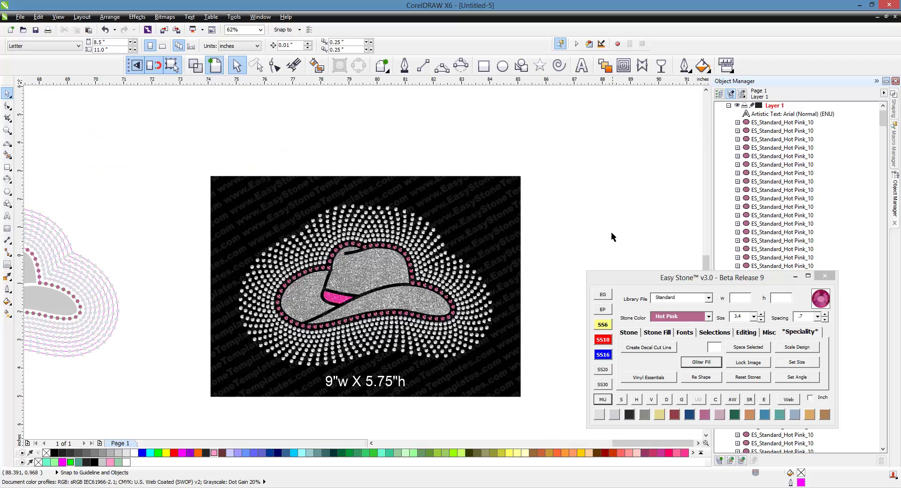